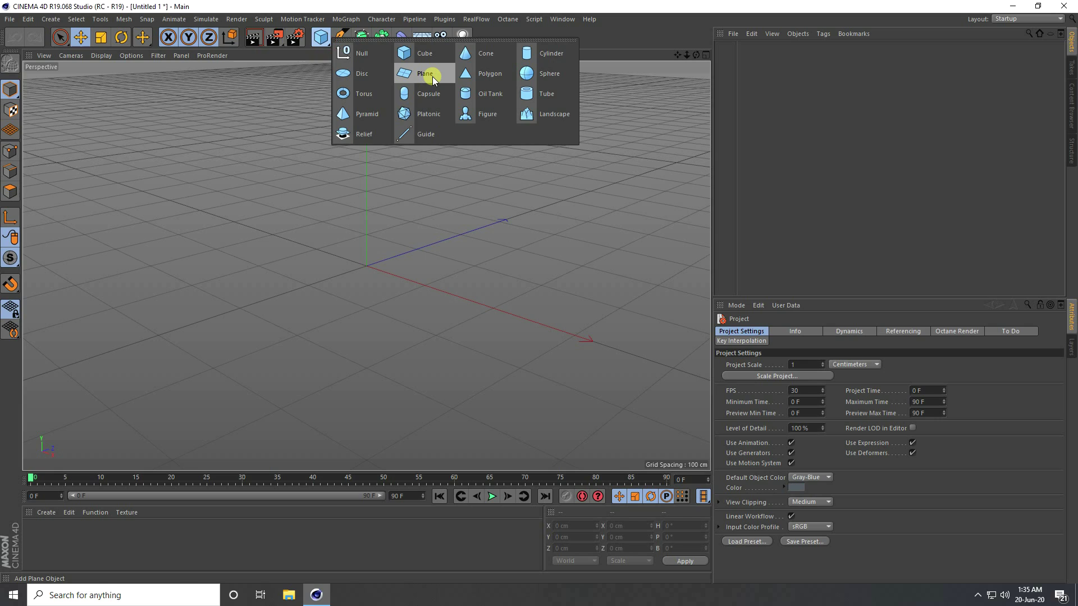
- Add a floor plane and set its width and height to 2000 cm each
click(432, 79)
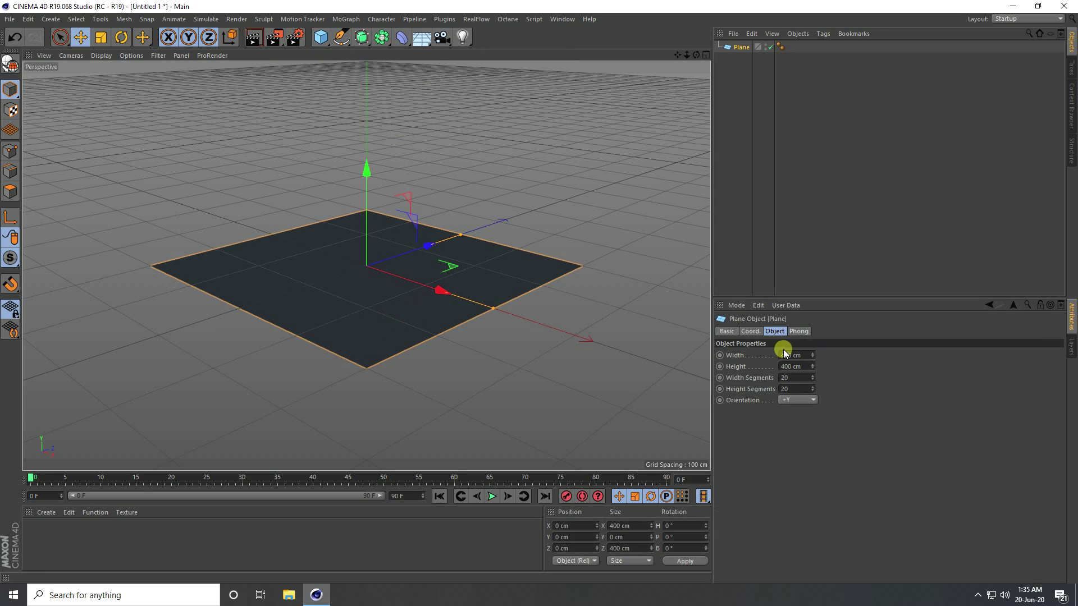
click(800, 355)
text(2000)
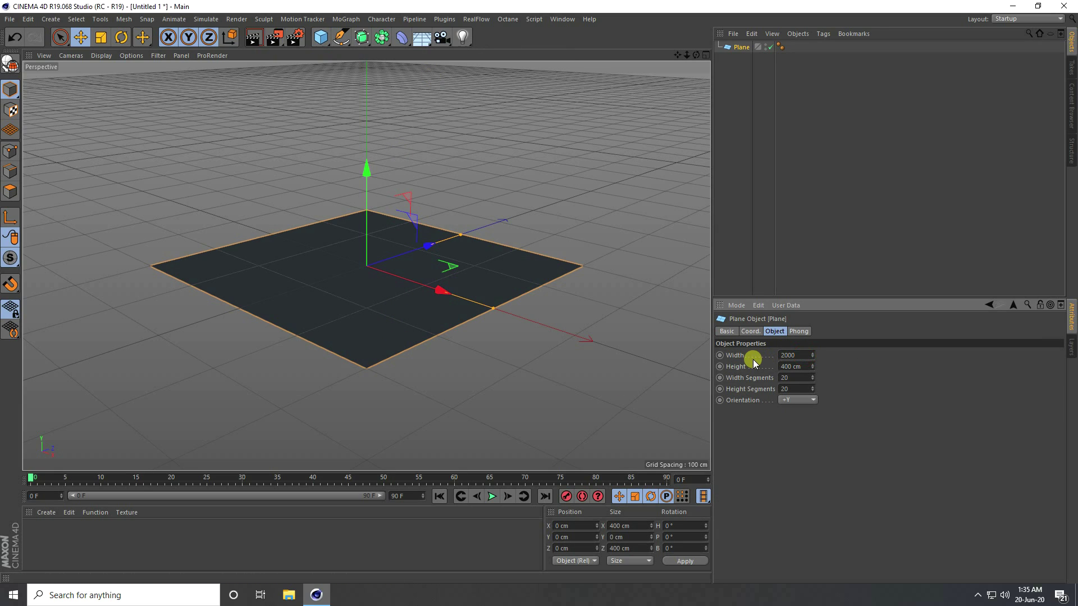
key(Tab)
text(0)
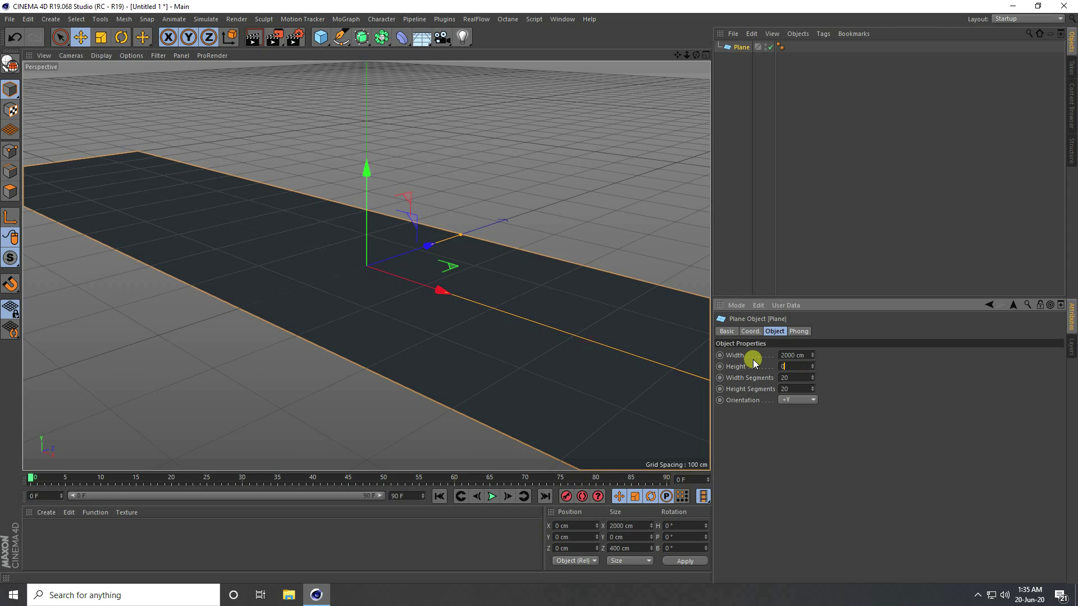
text(2000)
key(Return)
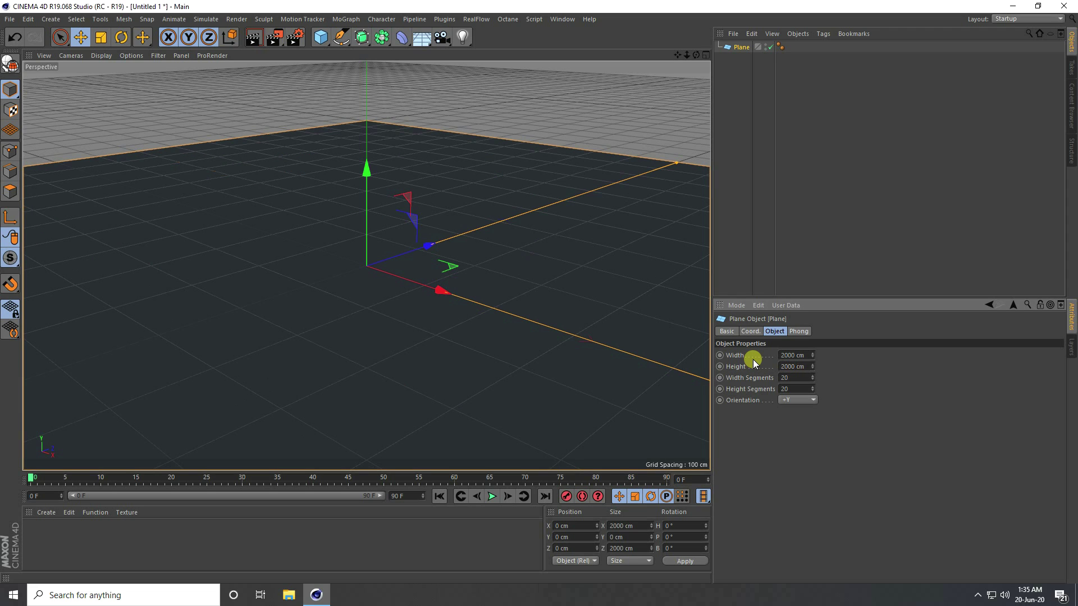
- Duplicate the floor plane and set the copy's orientation to +Z so it stands upright as a wall
alt+drag(470, 326, 422, 331)
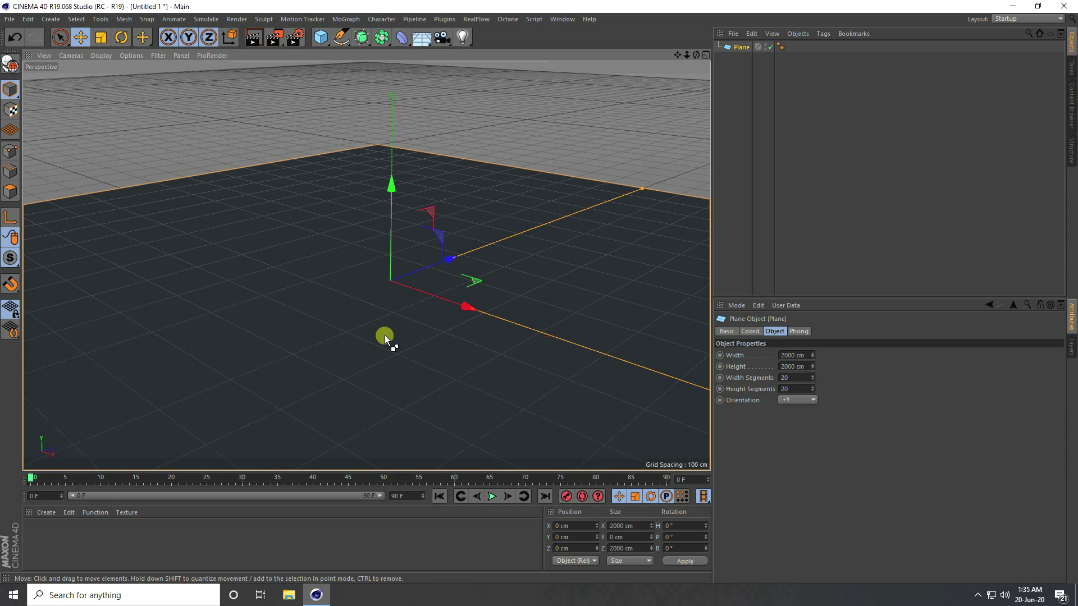
key(ctrl+c)
key(ctrl+v)
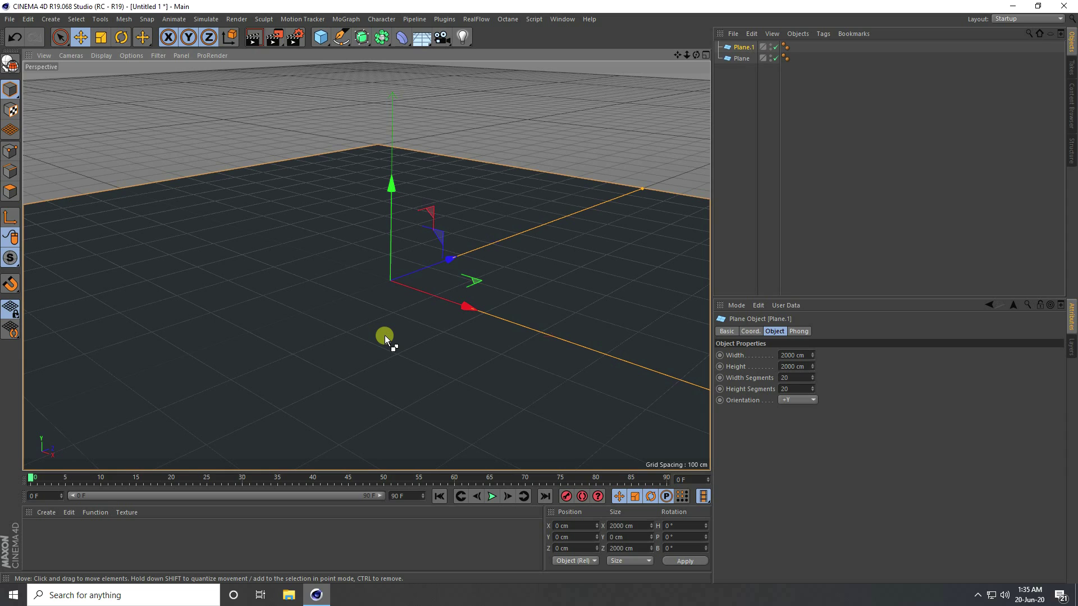
click(778, 400)
click(787, 457)
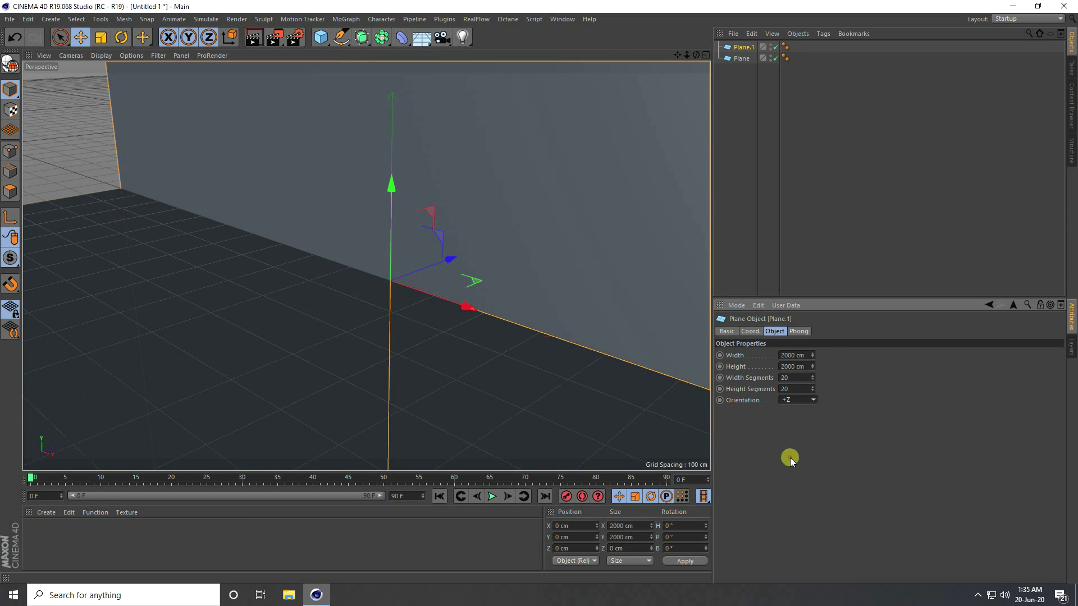
- Move the upright wall plane back to about Z 284 cm and raise it to about Y 212 cm
drag(446, 260, 502, 289)
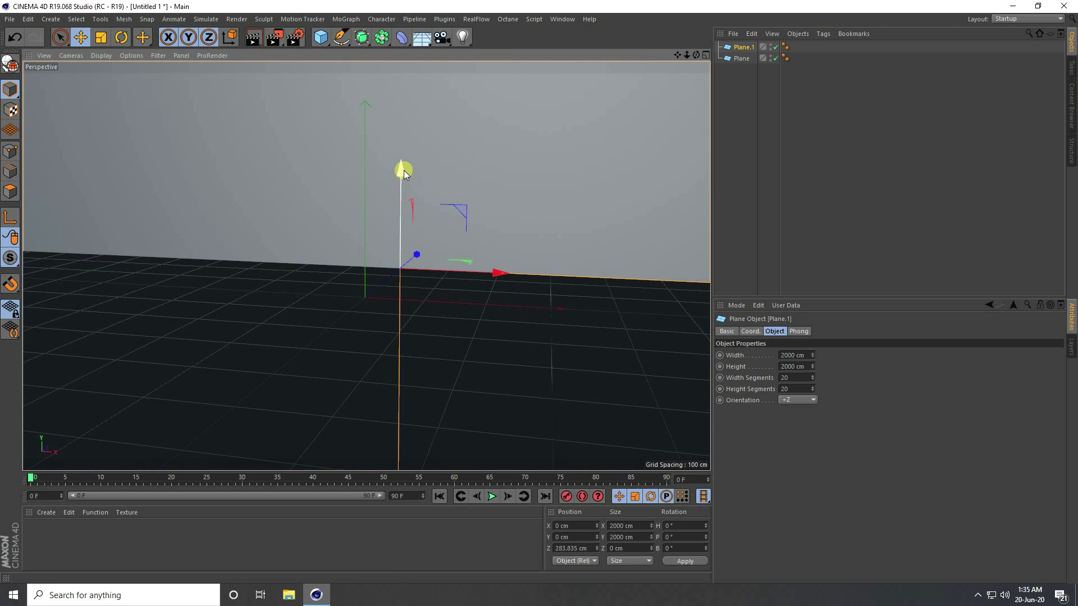
drag(403, 170, 399, 86)
mouse_move(392, 281)
alt+mouse_down()
mouse_move(344, 312)
mouse_move(391, 280)
alt+mouse_up()
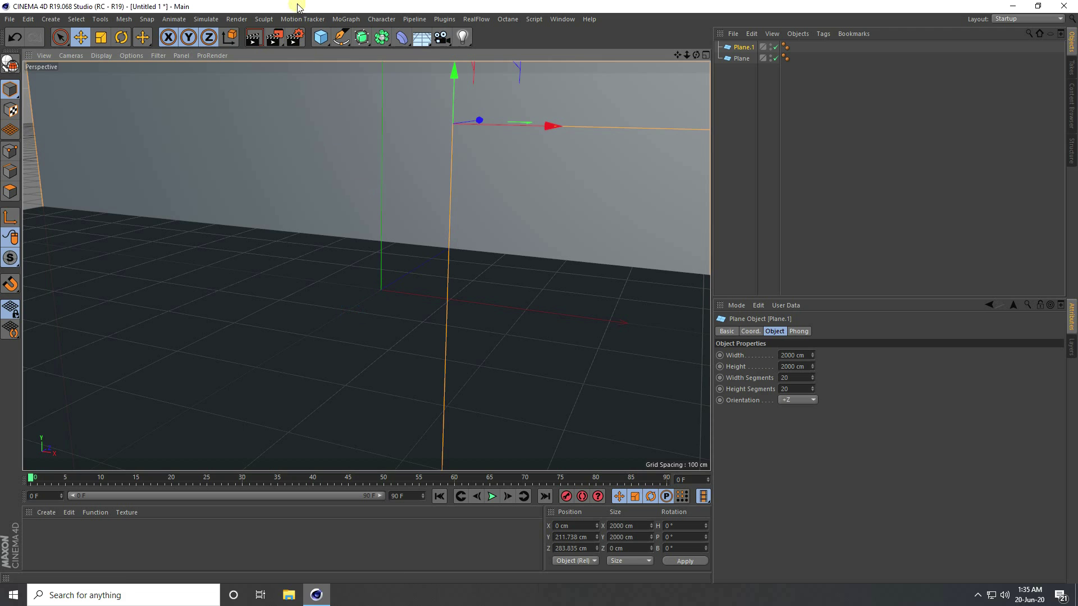
- Add a torus on the floor plane and set its ring radius to 150 cm
click(320, 37)
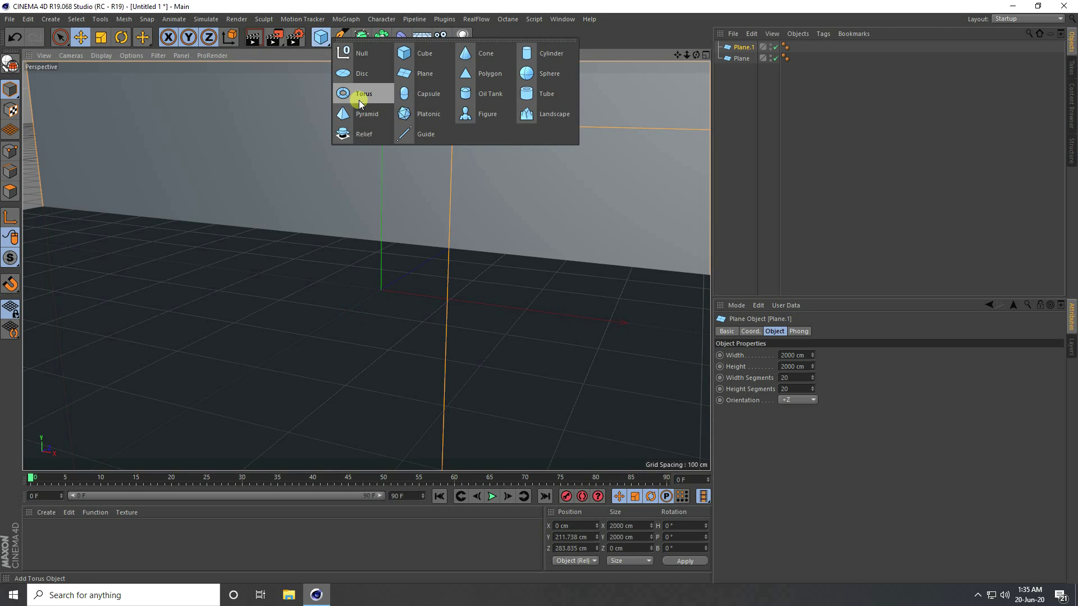
click(376, 99)
alt+drag(331, 280, 326, 336)
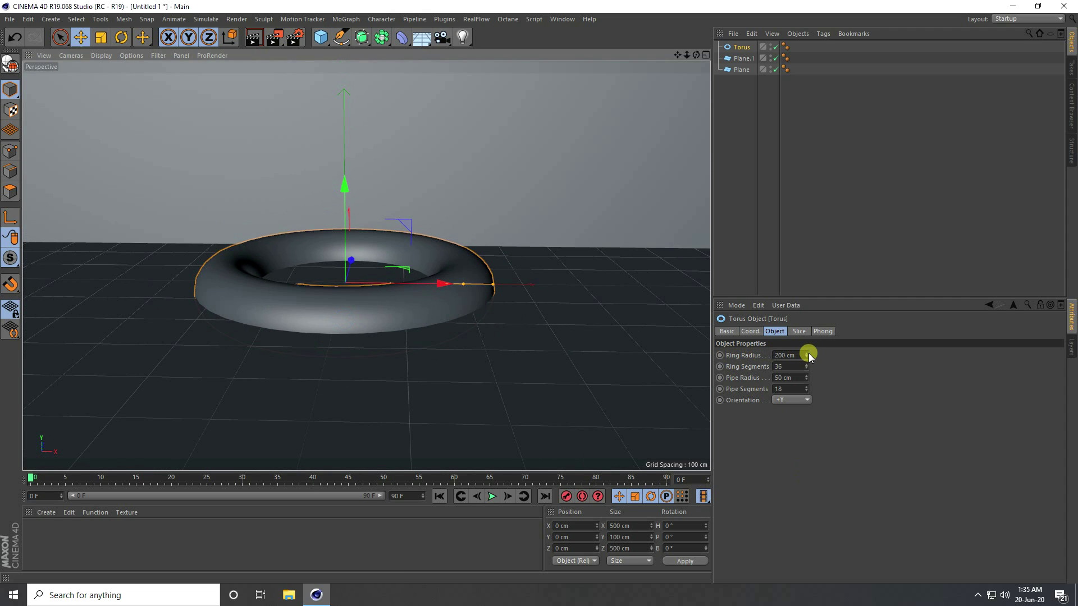
mouse_move(808, 352)
mouse_down()
mouse_move(807, 362)
mouse_move(807, 353)
mouse_up()
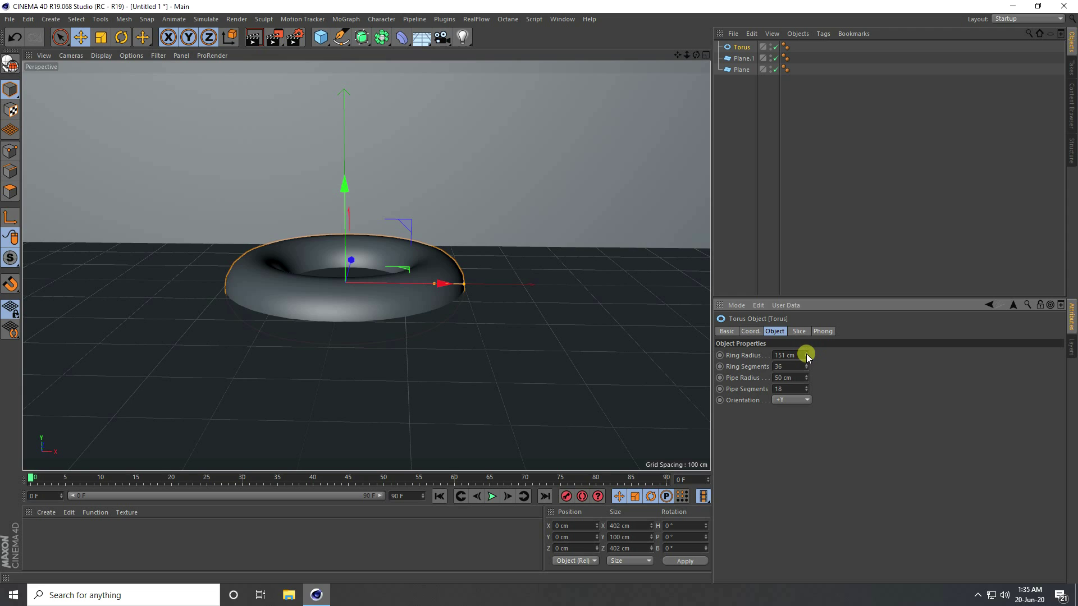
click(806, 357)
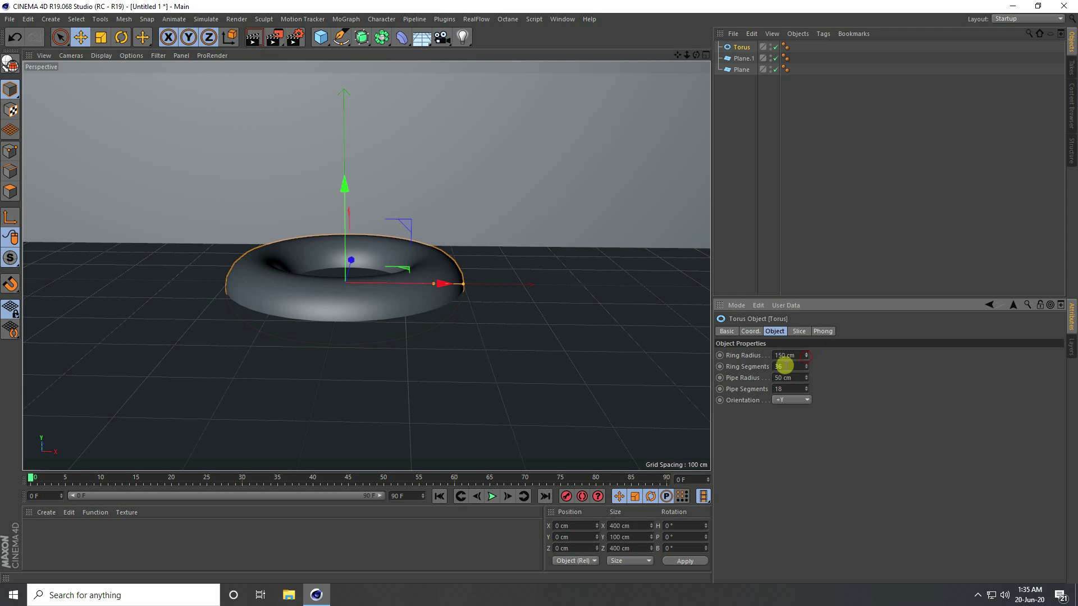
- Switch the perspective viewport display to shading with mesh lines
click(98, 56)
click(116, 81)
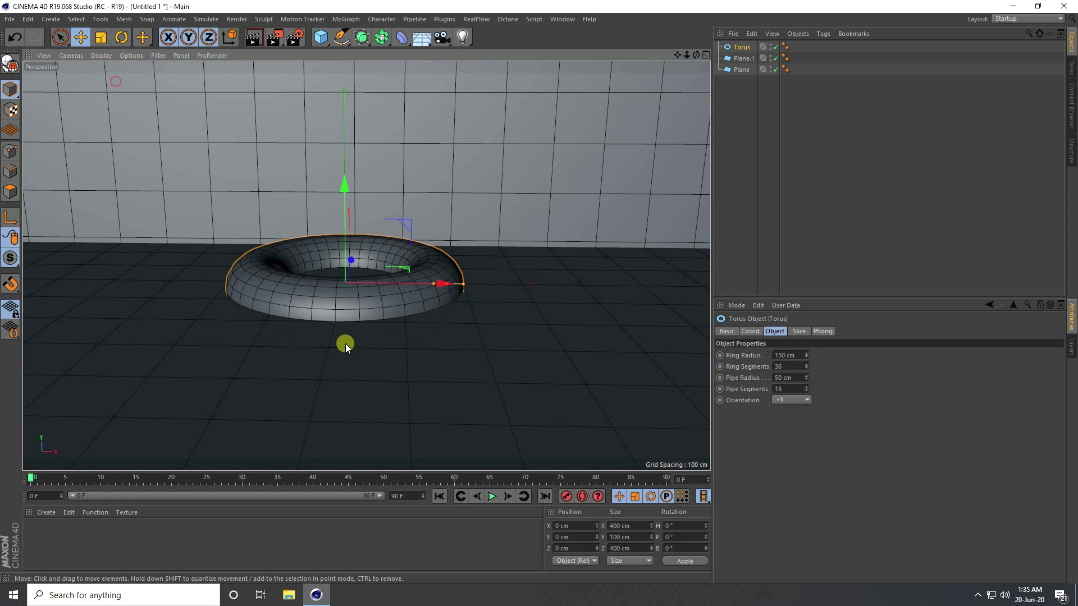
mouse_move(340, 309)
alt+right_down()
mouse_move(358, 290)
mouse_move(338, 285)
alt+right_up()
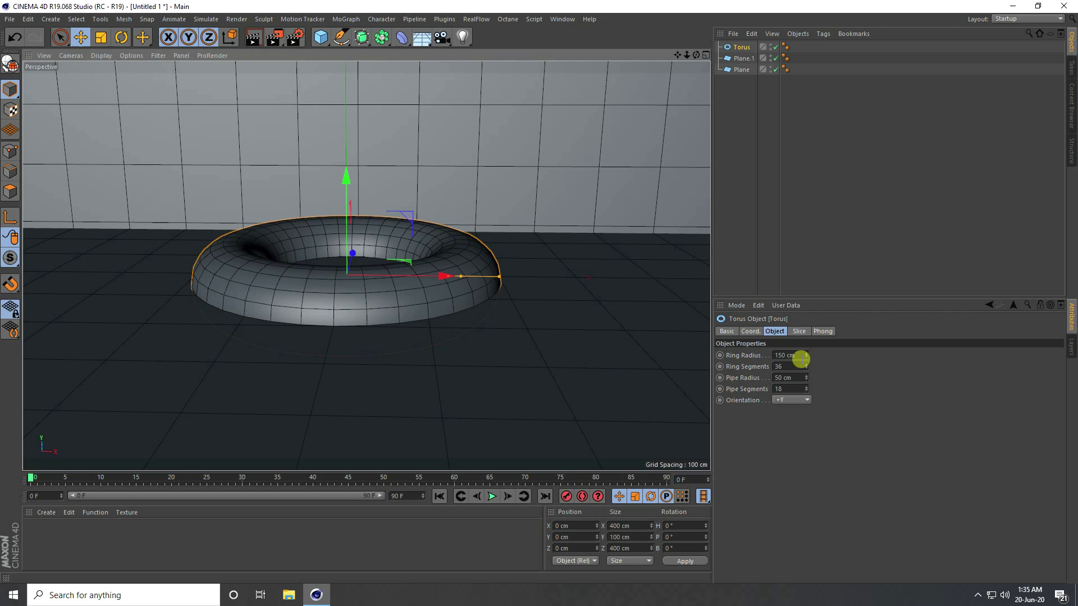
- Set the torus to 100 ring segments, a 75 cm pipe radius and 80 pipe segments
drag(806, 365, 806, 368)
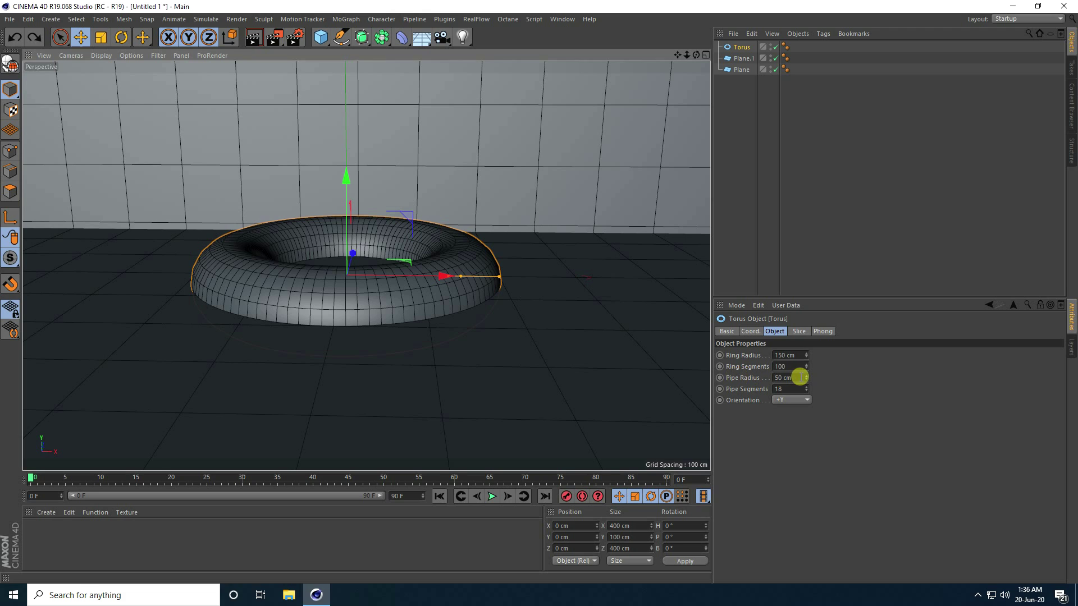
drag(808, 375, 807, 386)
alt+drag(314, 297, 320, 301)
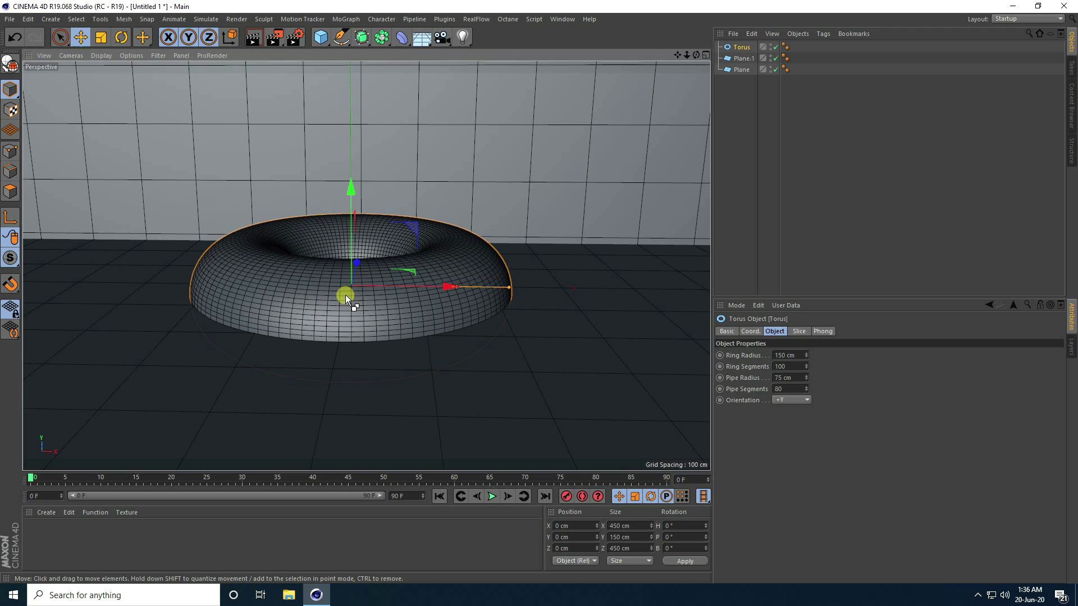
- Duplicate the torus upward with ring radius 100 cm and pipe radius 30 cm, resting on the first at about Y 100 cm
ctrl+drag(345, 295, 347, 71)
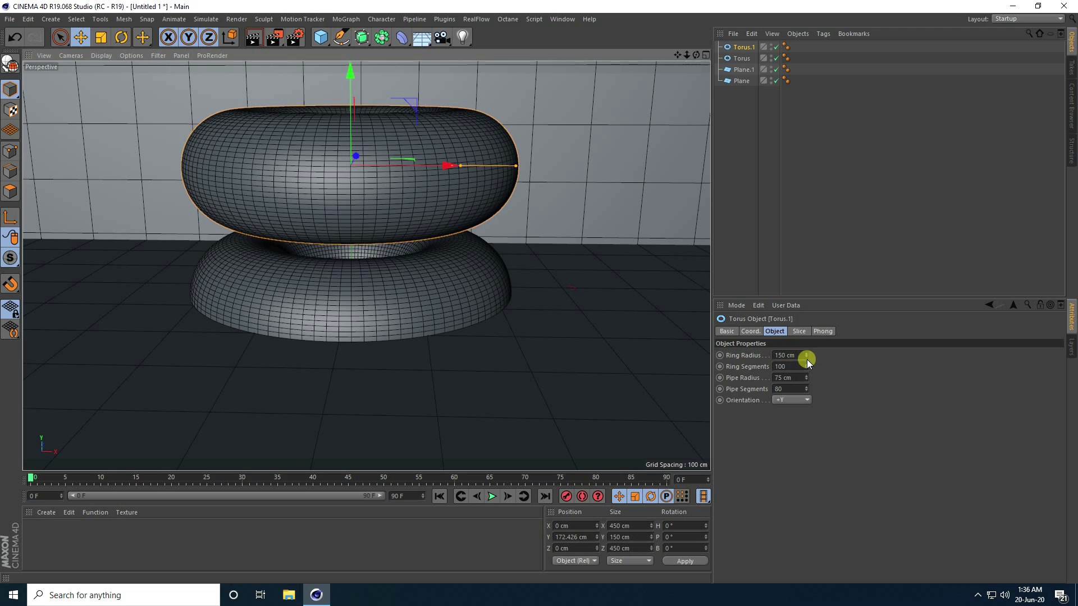
drag(807, 359, 807, 376)
drag(352, 72, 354, 126)
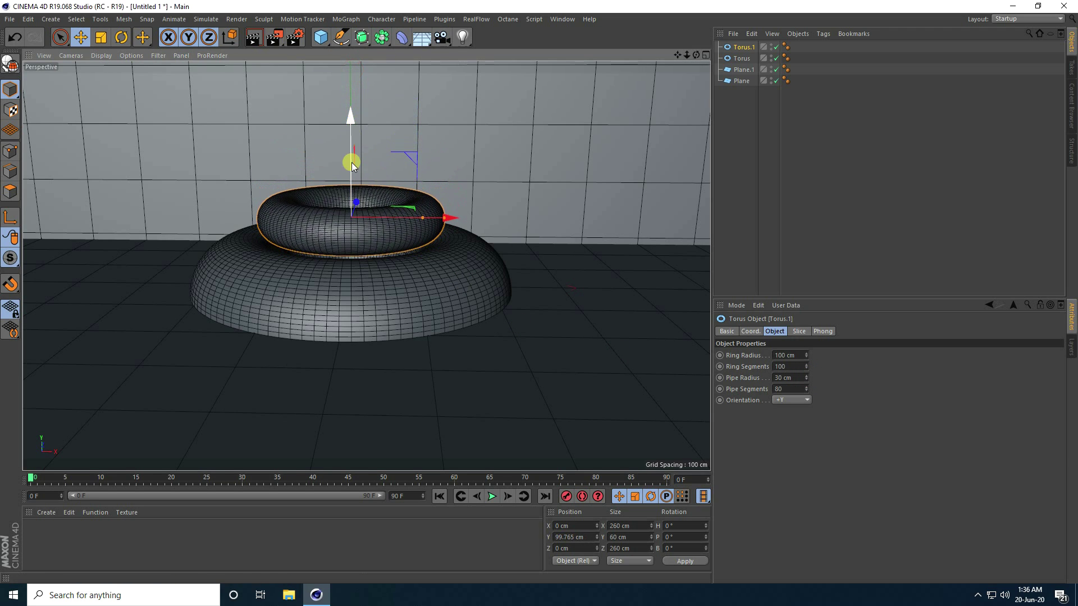
- Add a cylinder with a 20 cm radius in the centre of the tori, at about Y 2.5 cm
alt+drag(352, 163, 324, 304)
drag(320, 37, 535, 59)
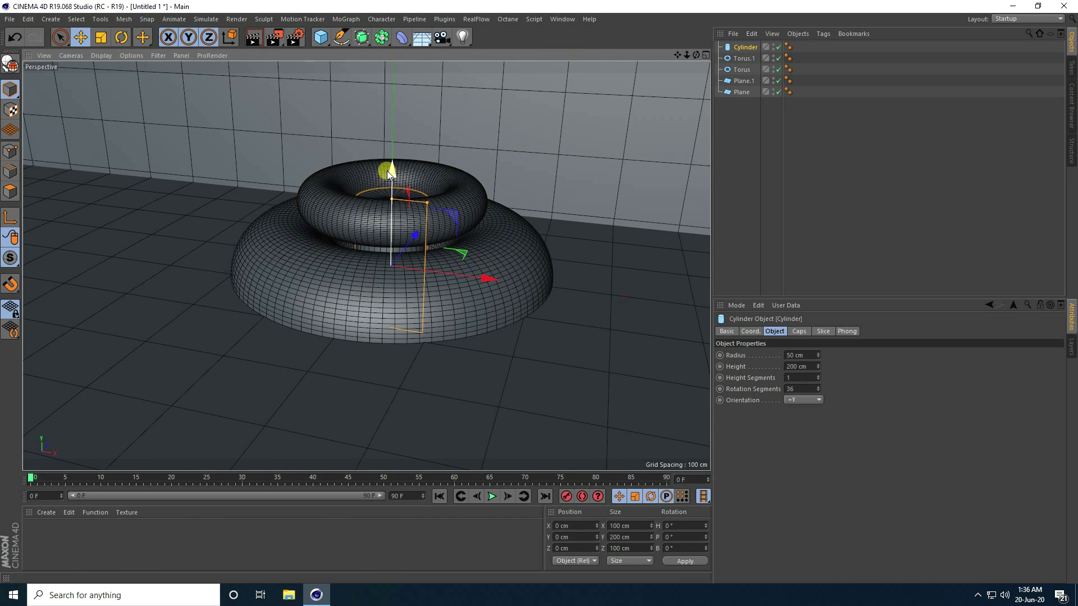
mouse_move(386, 170)
mouse_down()
mouse_move(395, 139)
mouse_move(415, 167)
mouse_move(405, 166)
mouse_up()
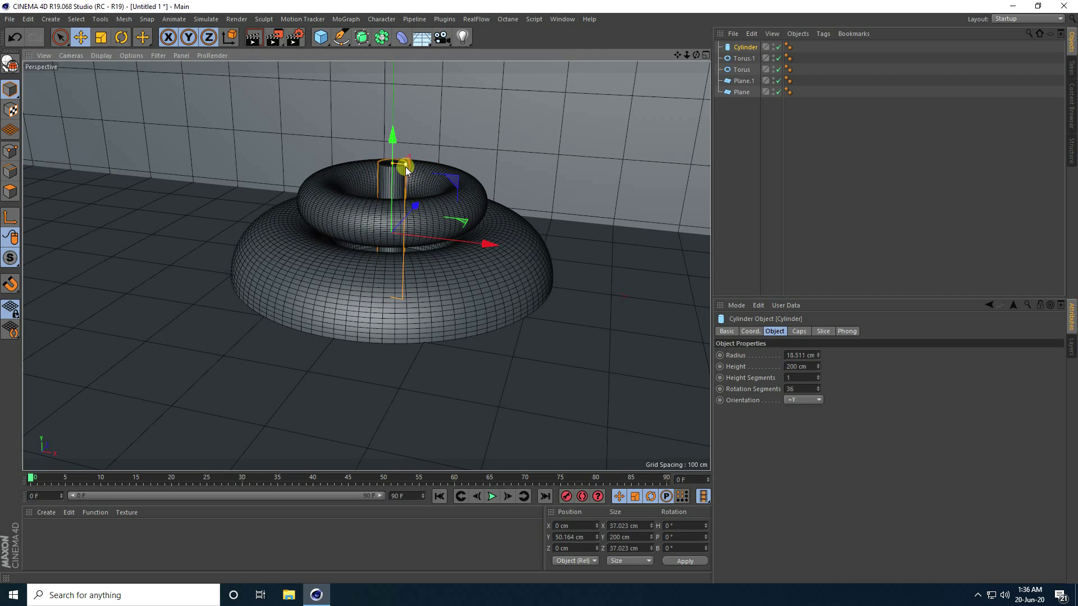
double_click(801, 355)
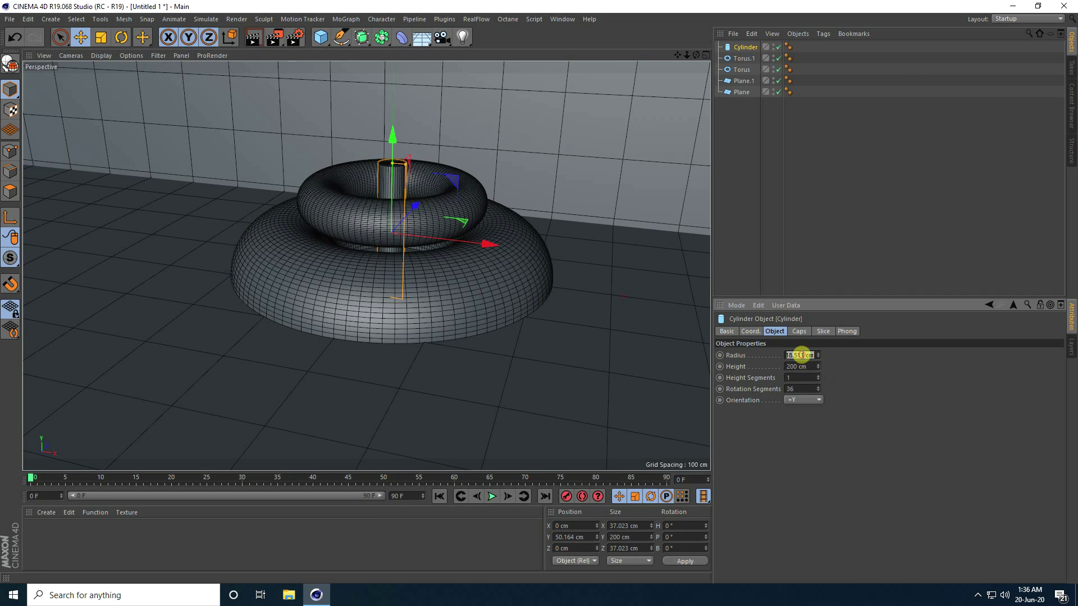
key(Return)
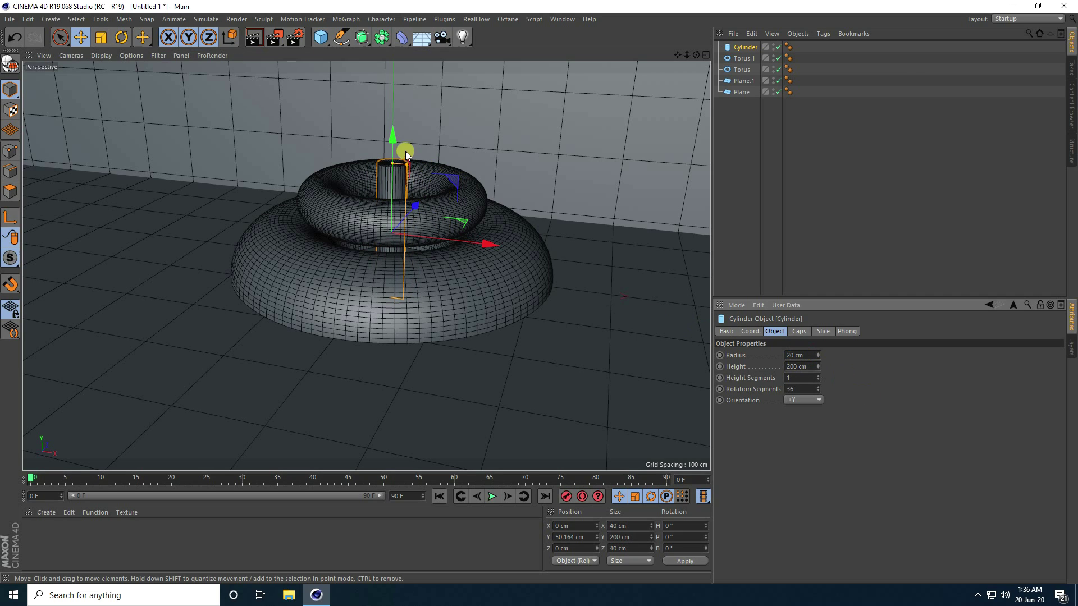
drag(389, 139, 392, 172)
- Add a Forester Tree object and load the Acer preset from its tree library
alt+right_drag(392, 172, 359, 271)
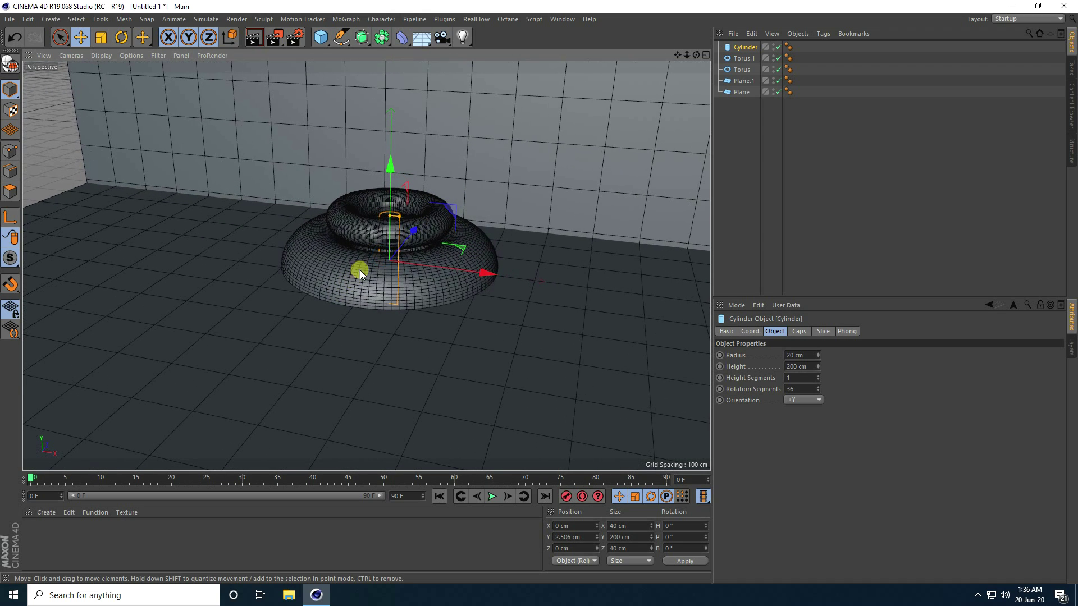
click(444, 19)
mouse_move(456, 64)
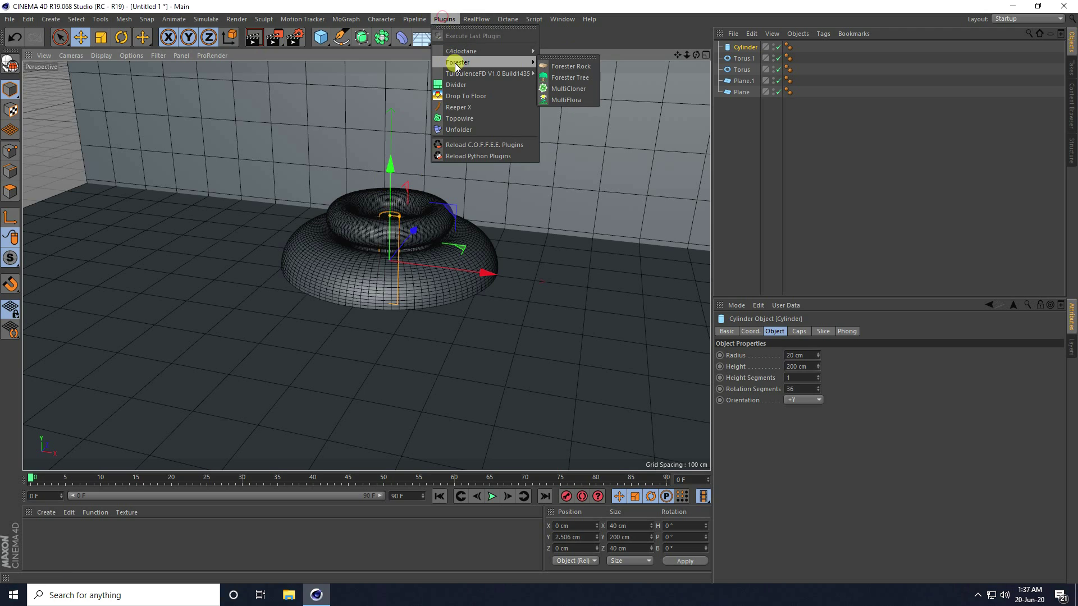
click(584, 82)
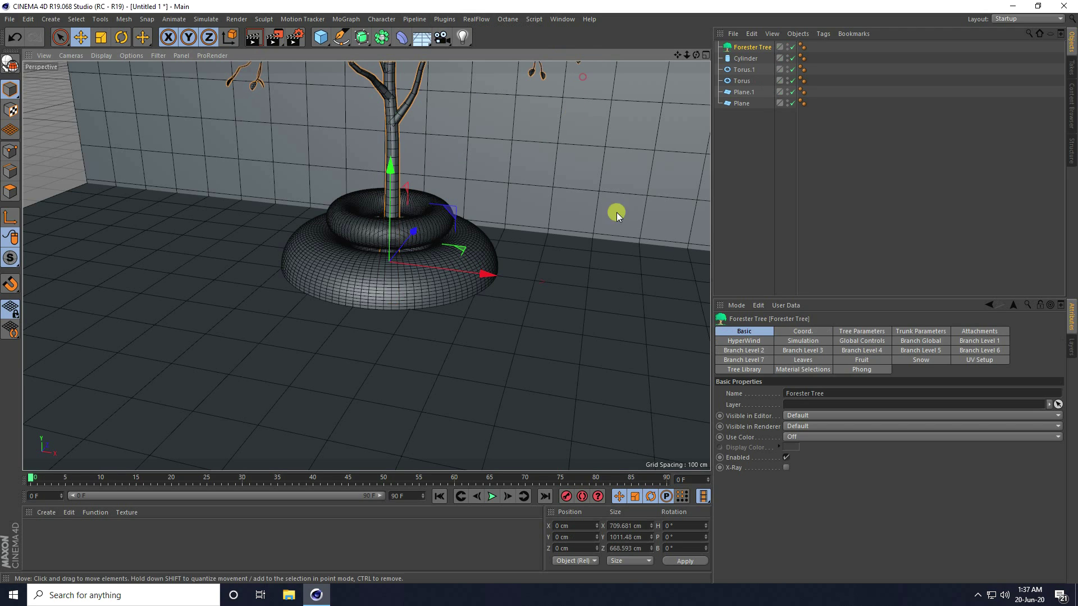
click(744, 369)
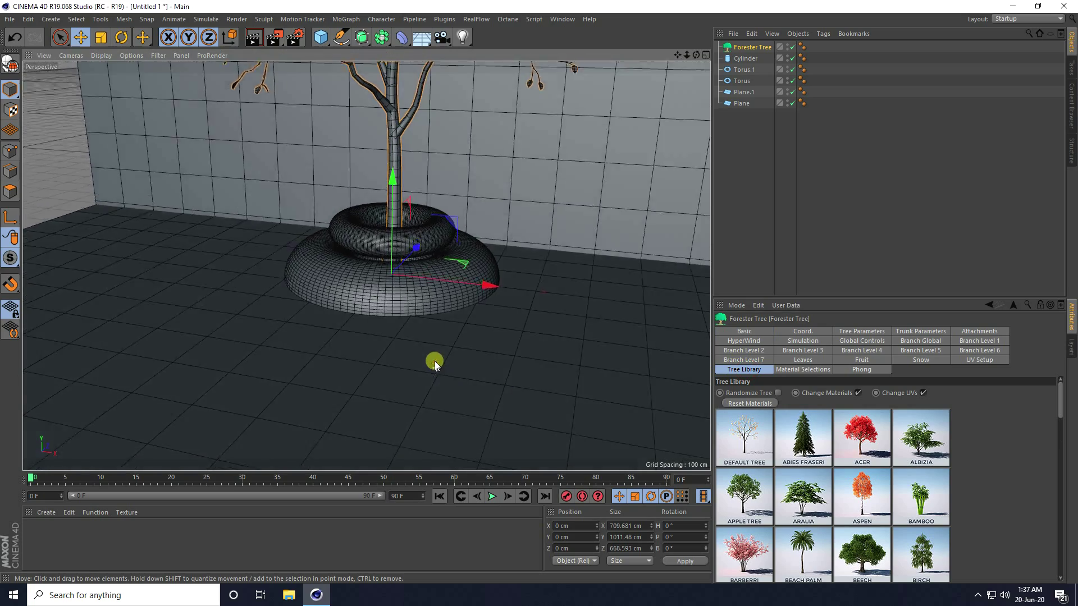
alt+drag(436, 361, 432, 342)
click(852, 453)
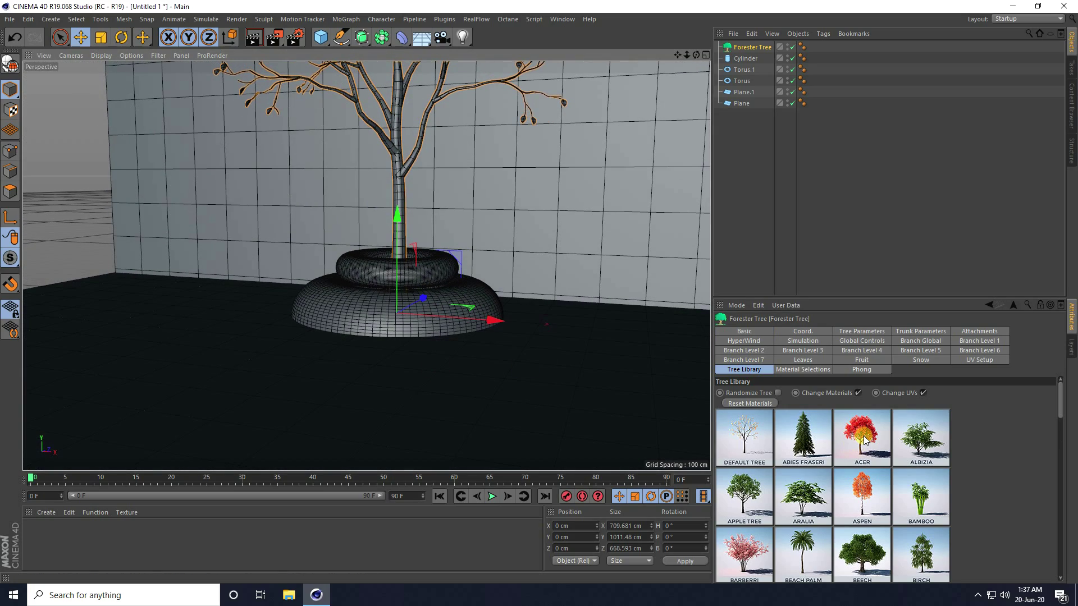
alt+right_drag(406, 331, 430, 263)
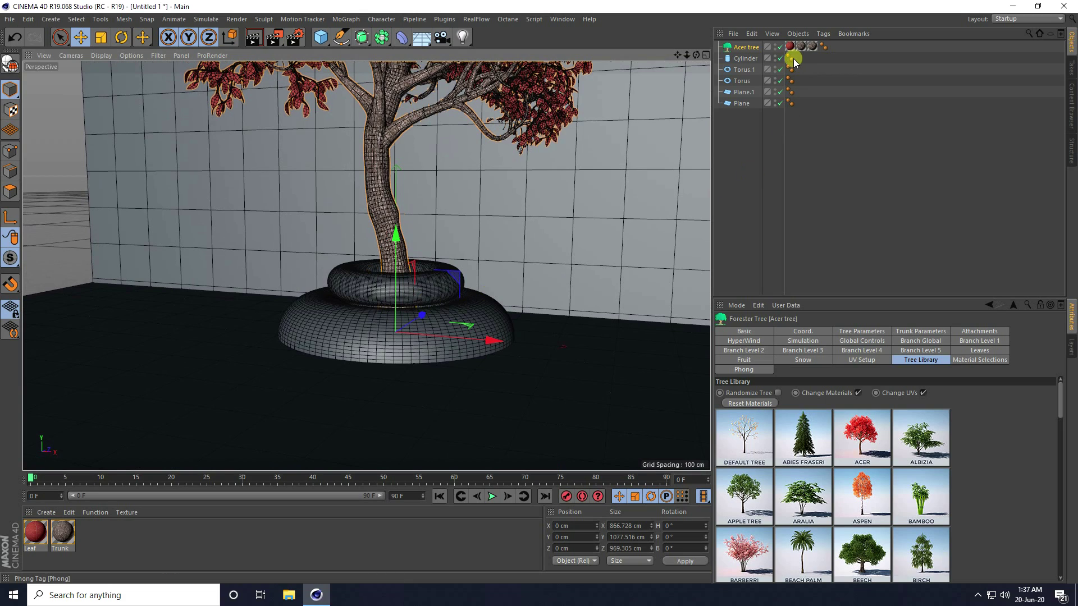
- Set the acer's tree size to 0.3 and place the tree inside the upper torus at about Y 99 cm
click(861, 331)
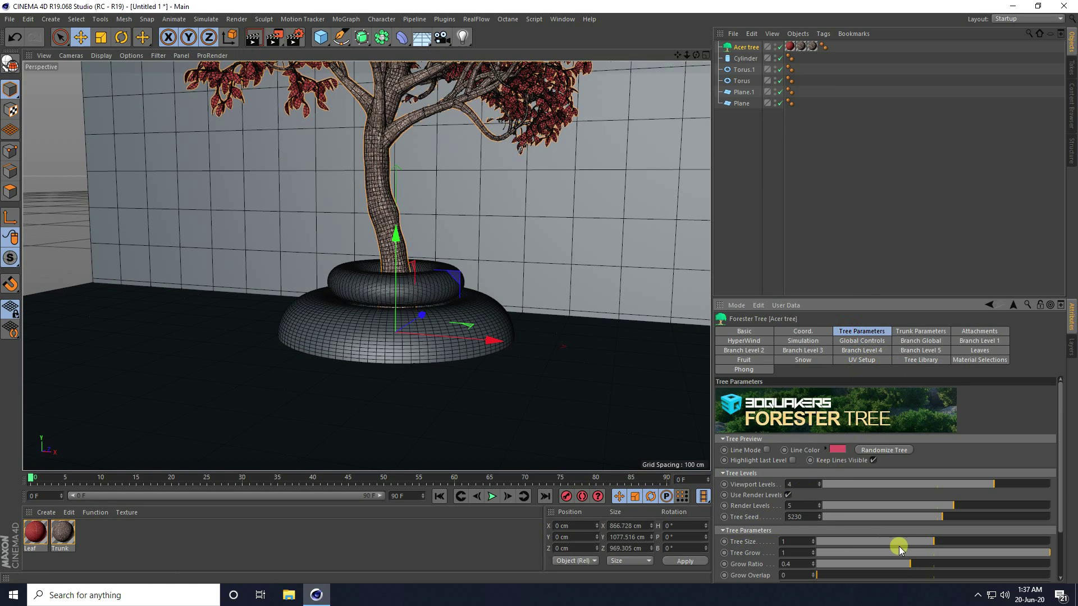
drag(925, 541, 850, 541)
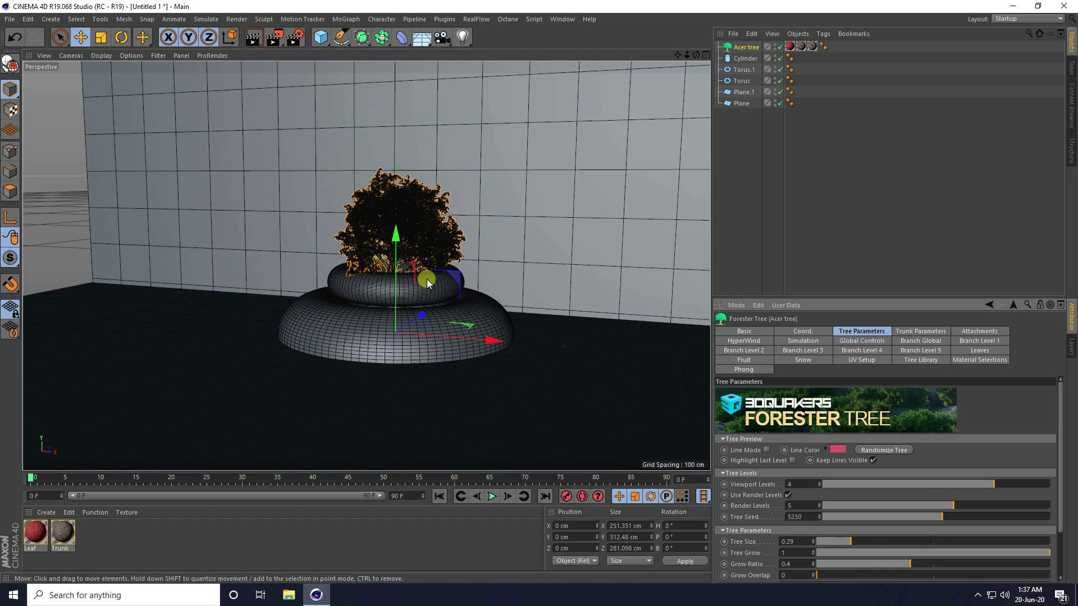
drag(398, 231, 387, 168)
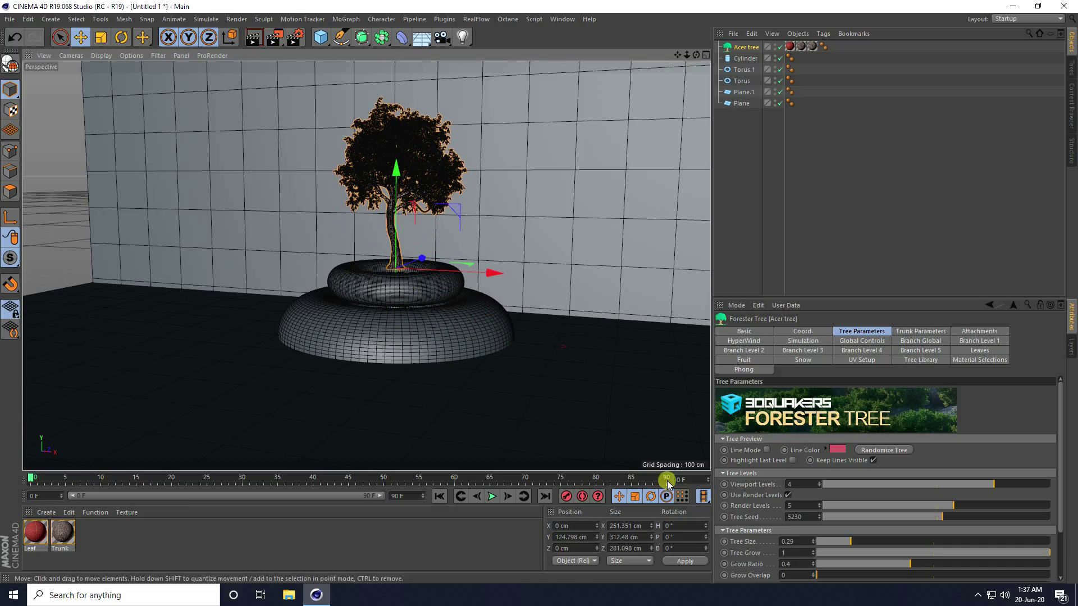
click(813, 539)
scroll(416, 250, up, 10)
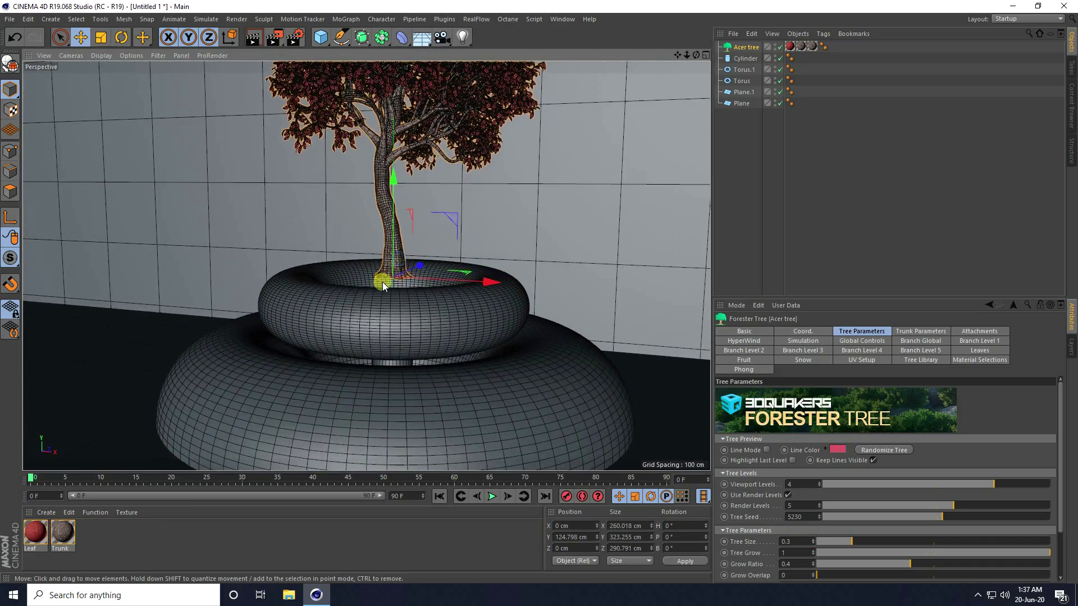
drag(392, 206, 390, 253)
scroll(395, 223, up, 6)
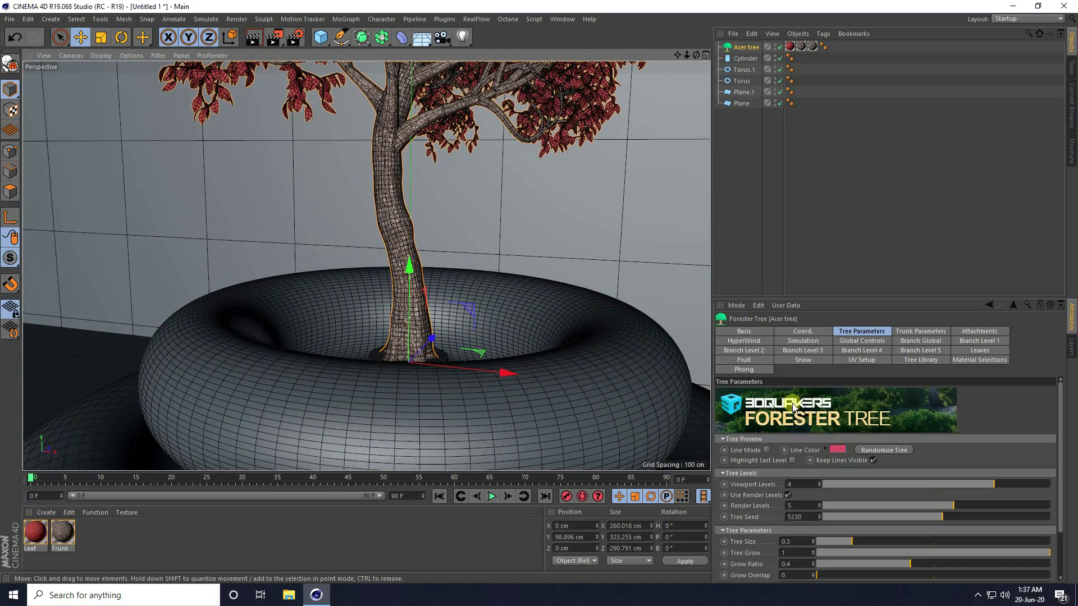
- Set the acer tree's trunk turbulence to 0
click(922, 332)
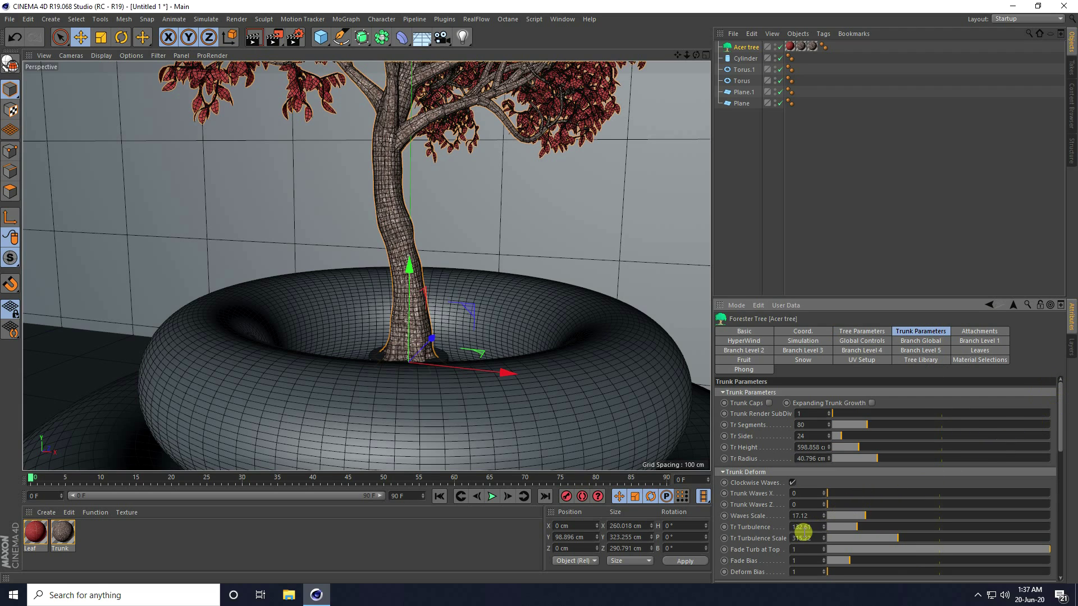
click(841, 529)
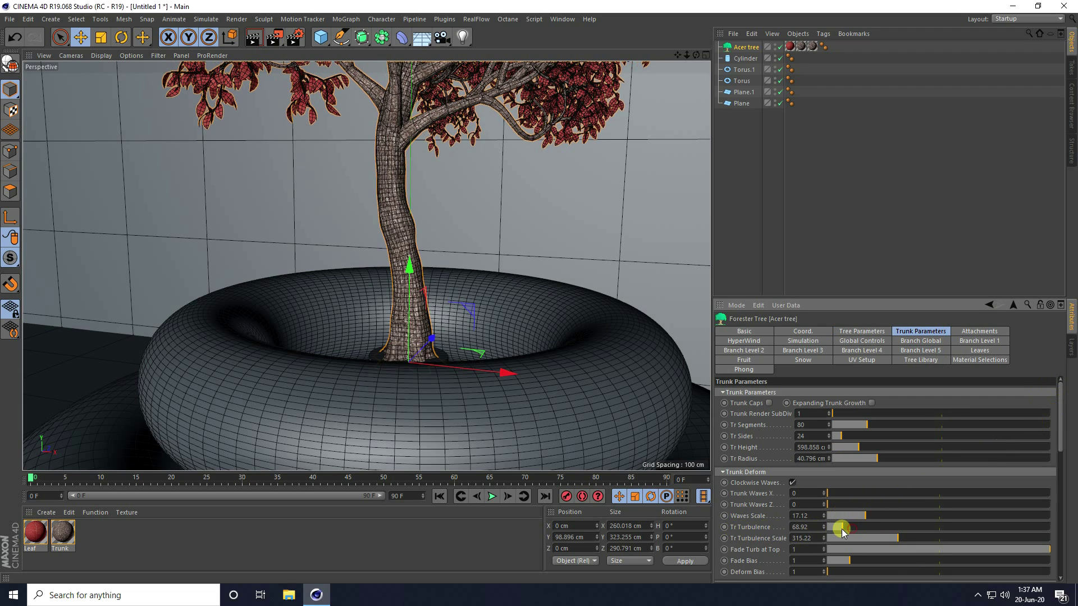
drag(841, 529, 823, 524)
- Add a new torus centred above the acer tree at about Y 567 cm
alt+right_drag(409, 228, 328, 238)
alt+drag(425, 260, 389, 317)
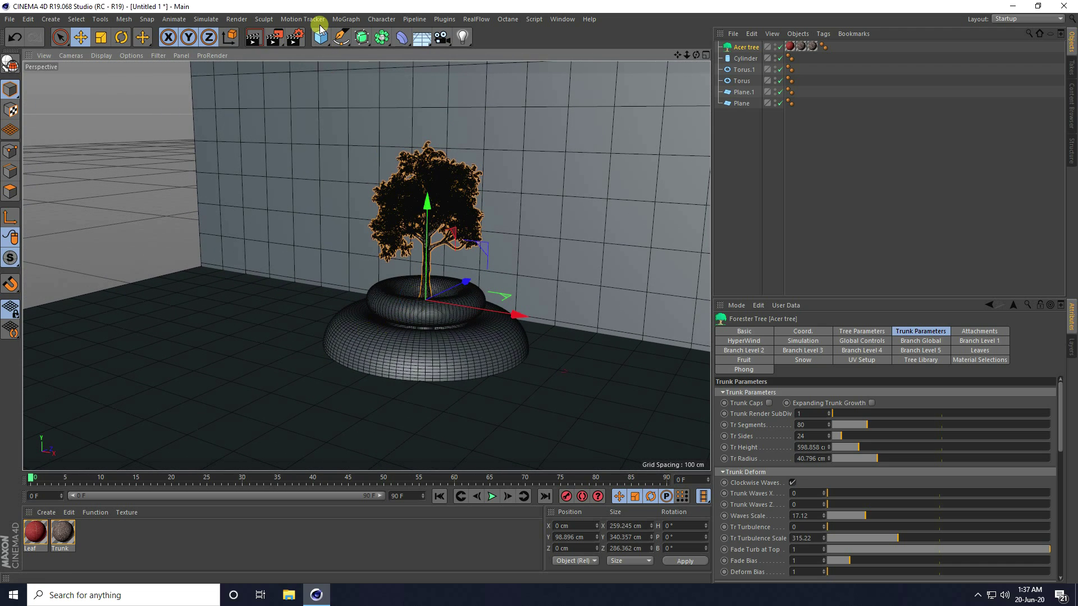
drag(320, 34, 362, 101)
drag(446, 276, 420, 250)
alt+middle_drag(420, 249, 413, 345)
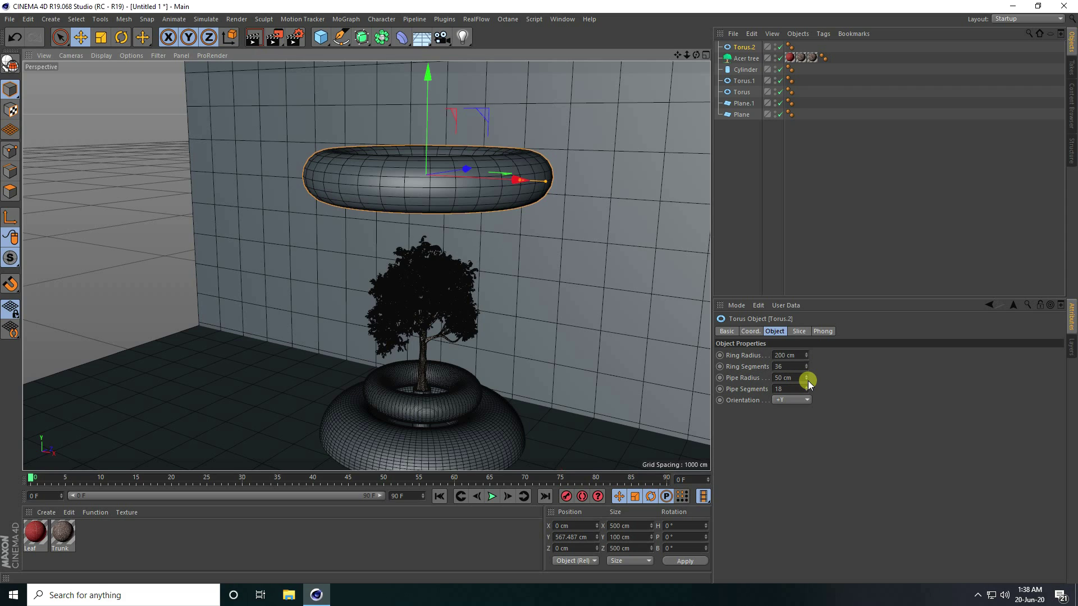
- Set the torus above the tree to ring radius 225 cm, pipe radius 30 cm, 78 ring segments and 64 pipe segments
drag(807, 381, 807, 381)
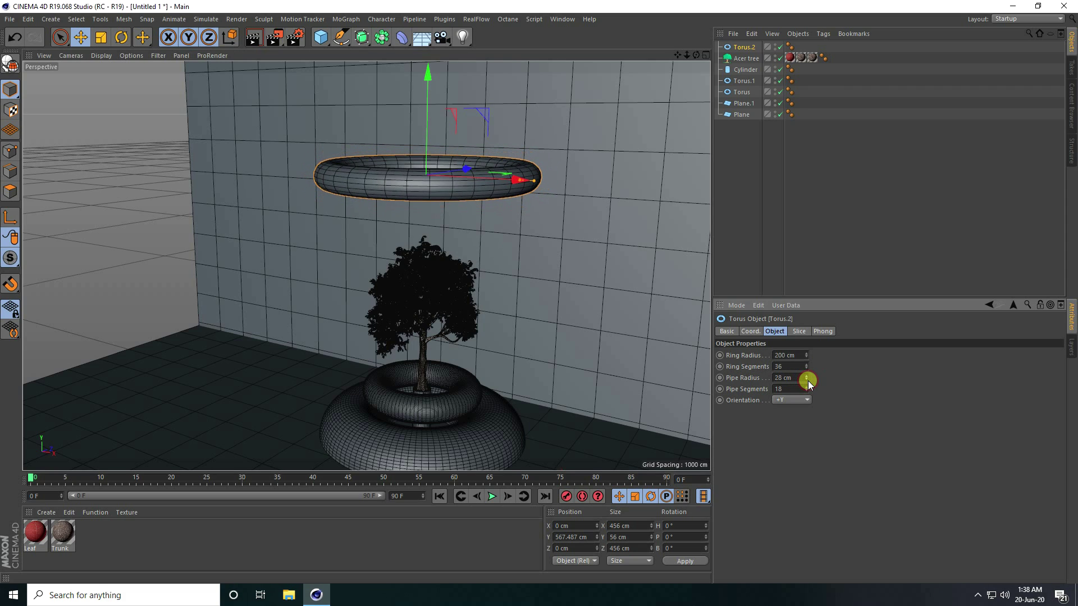
click(807, 375)
click(807, 376)
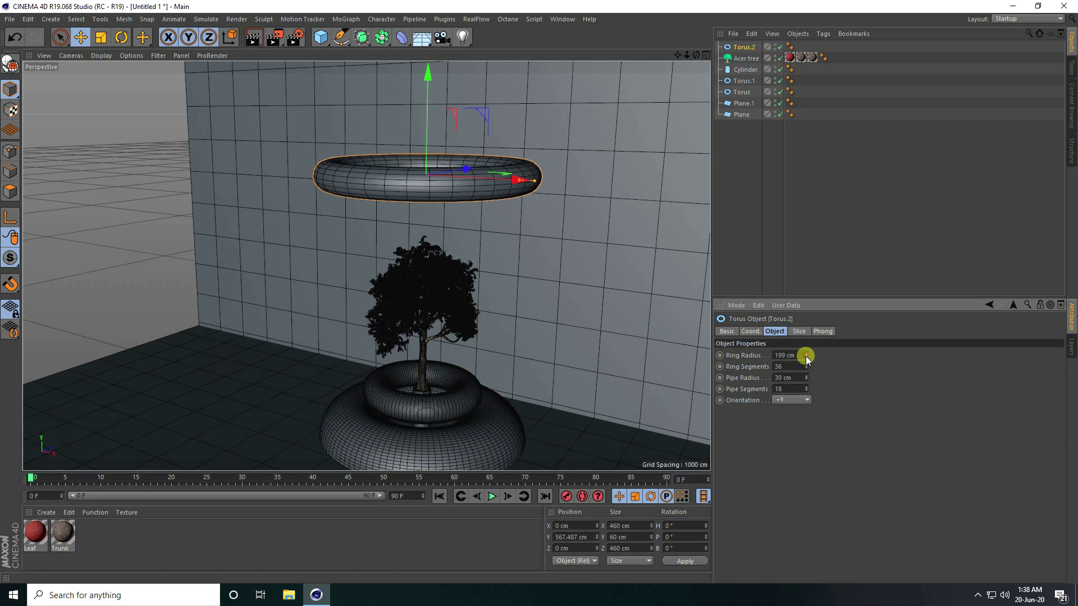
drag(806, 356, 807, 359)
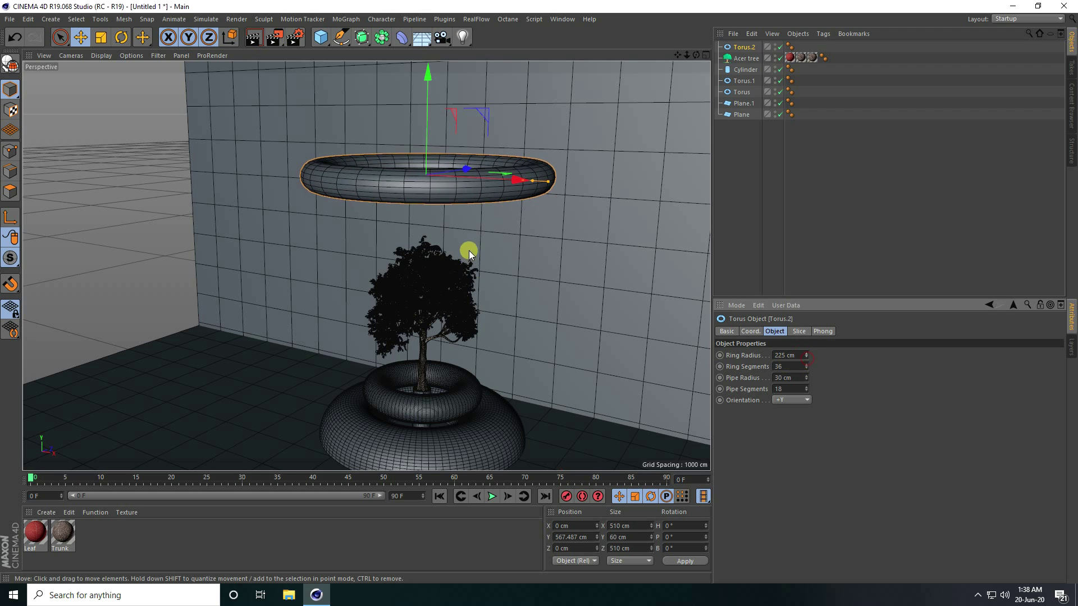
alt+drag(469, 249, 687, 371)
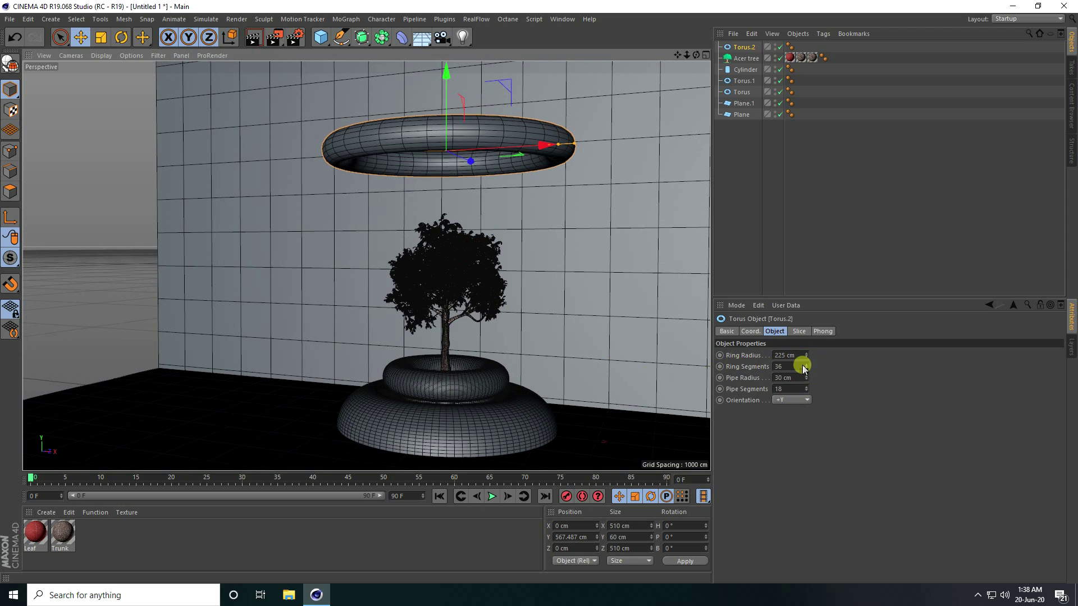
drag(804, 368, 806, 386)
- Duplicate the upper torus, move the copy outside the floor to about X -729, Z -1132 cm, and scale it to about 302 cm across
alt+drag(457, 301, 413, 321)
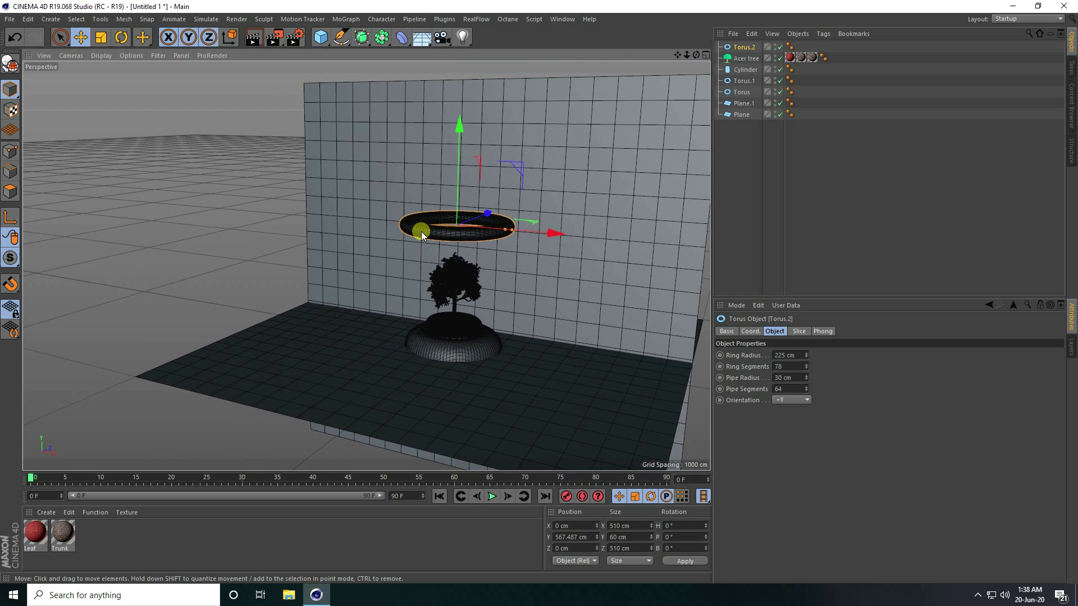
key(ctrl+c)
key(ctrl+v)
drag(554, 233, 387, 242)
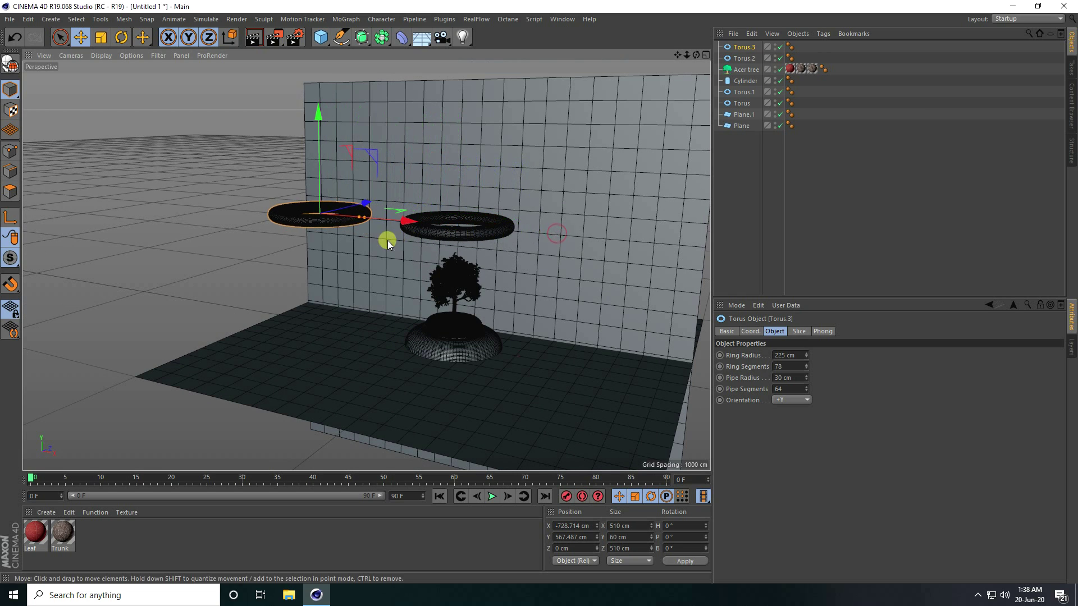
drag(369, 200, 225, 274)
click(101, 37)
drag(146, 149, 69, 254)
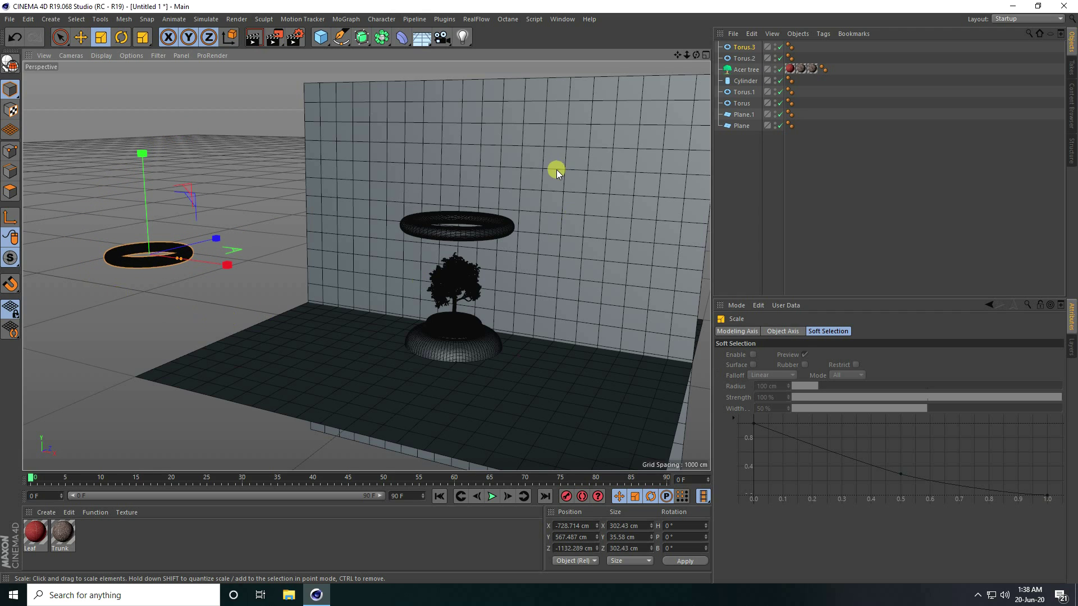
- Add a Topowire object and nest the upper torus and its scaled copy under it
scroll(449, 245, up, 4)
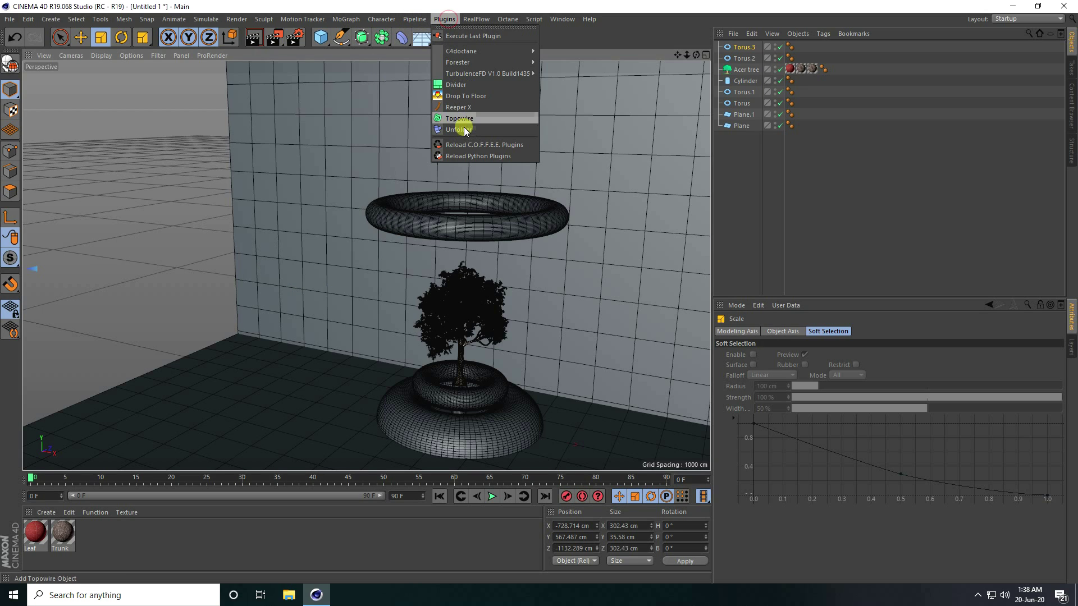
click(478, 120)
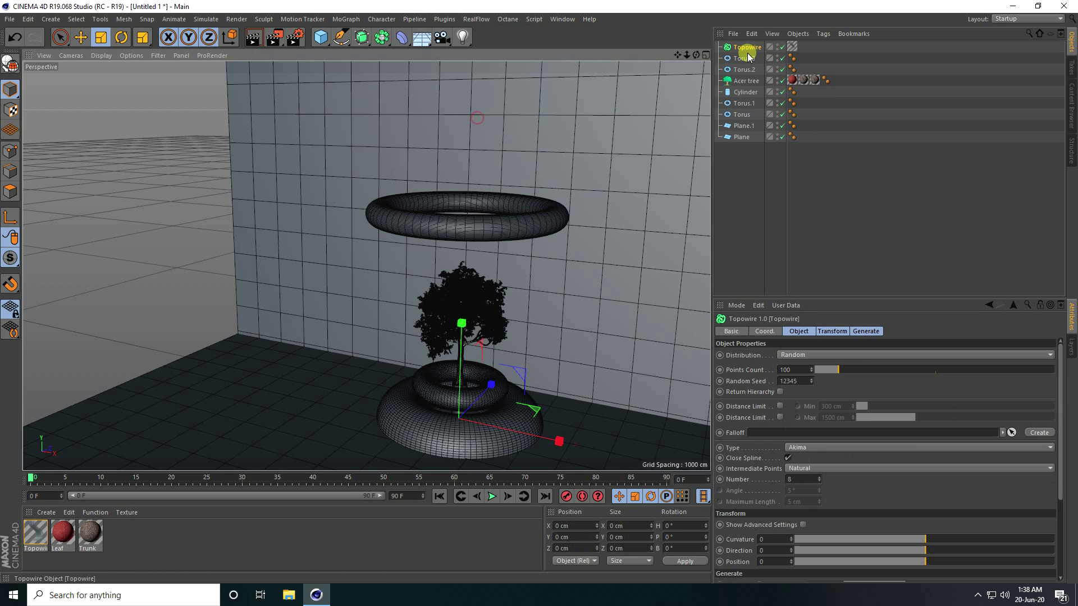
drag(730, 56, 731, 57)
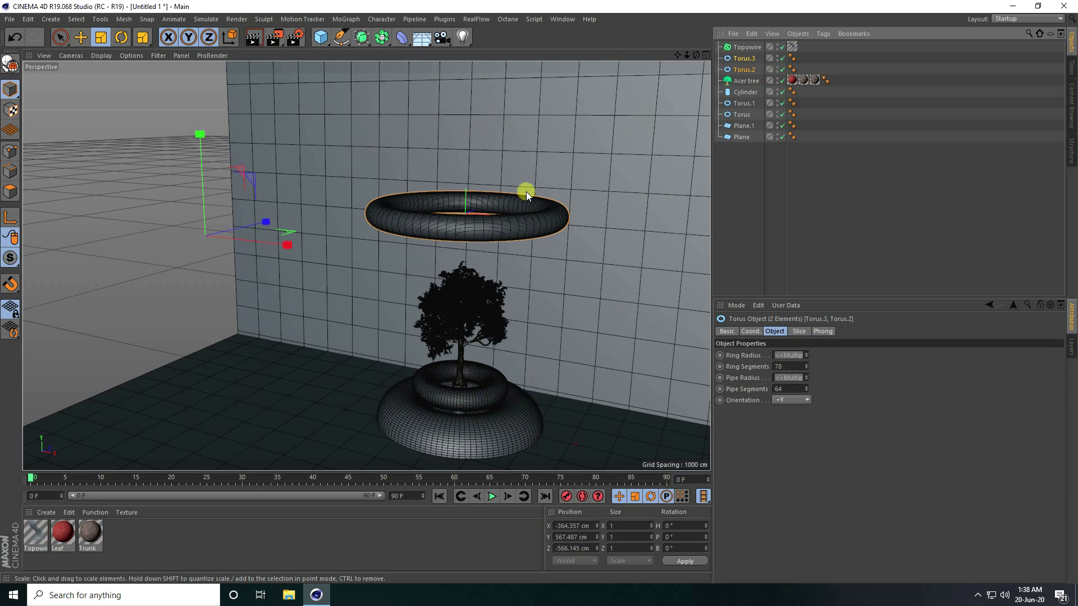
alt+right_drag(506, 227, 173, 267)
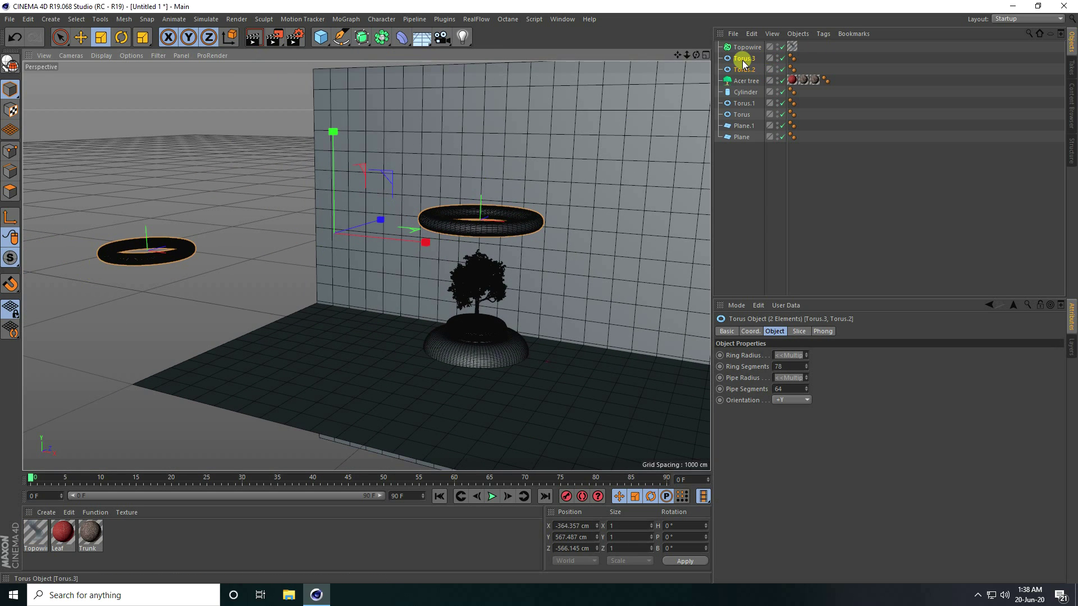
drag(741, 60, 742, 46)
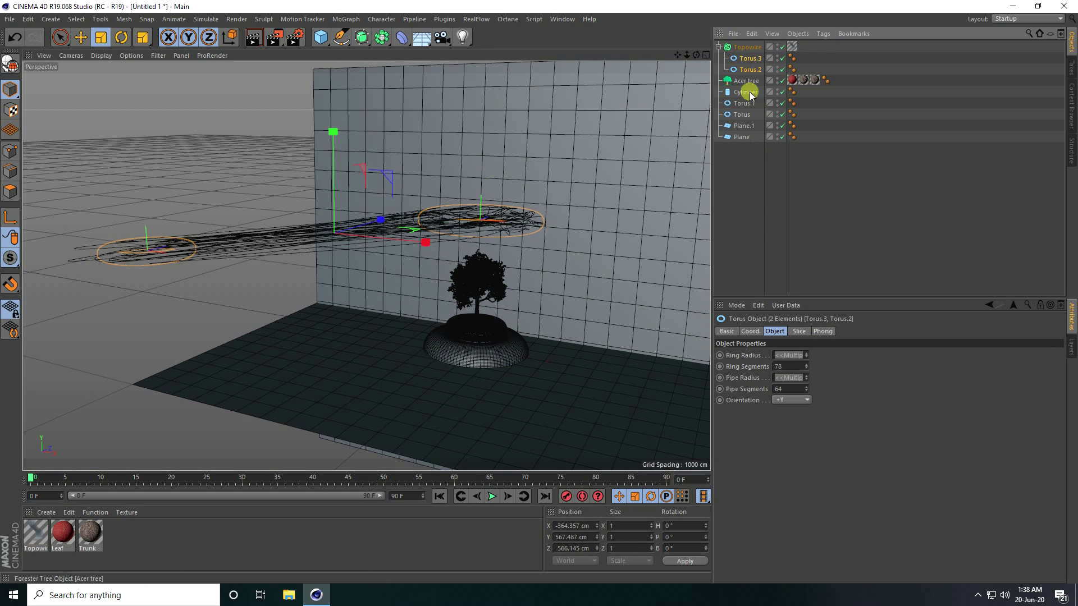
- Enable Return Hierarchy on the Topowire and turn on its minimum distance limit of 300 cm
click(744, 47)
alt+right_drag(457, 356, 559, 341)
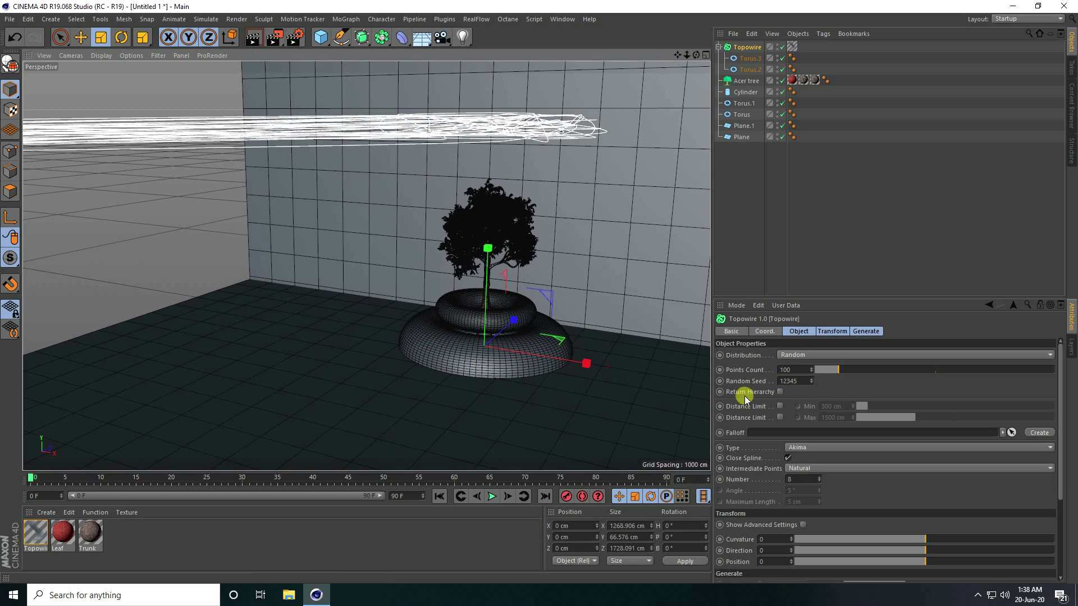
click(780, 392)
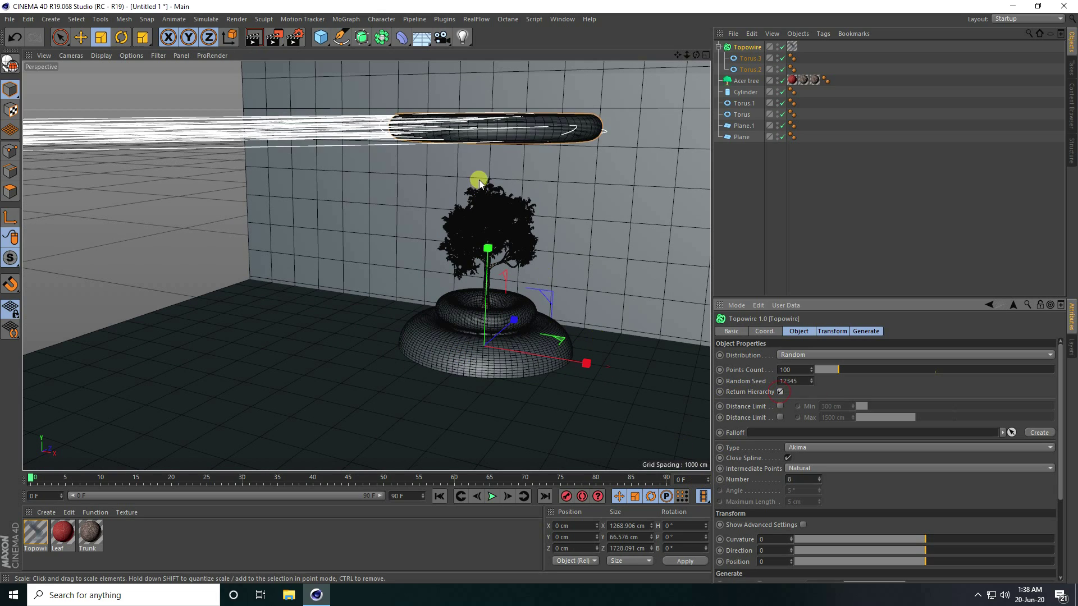
mouse_move(479, 175)
alt+mouse_down()
mouse_move(491, 188)
mouse_move(486, 176)
alt+mouse_up()
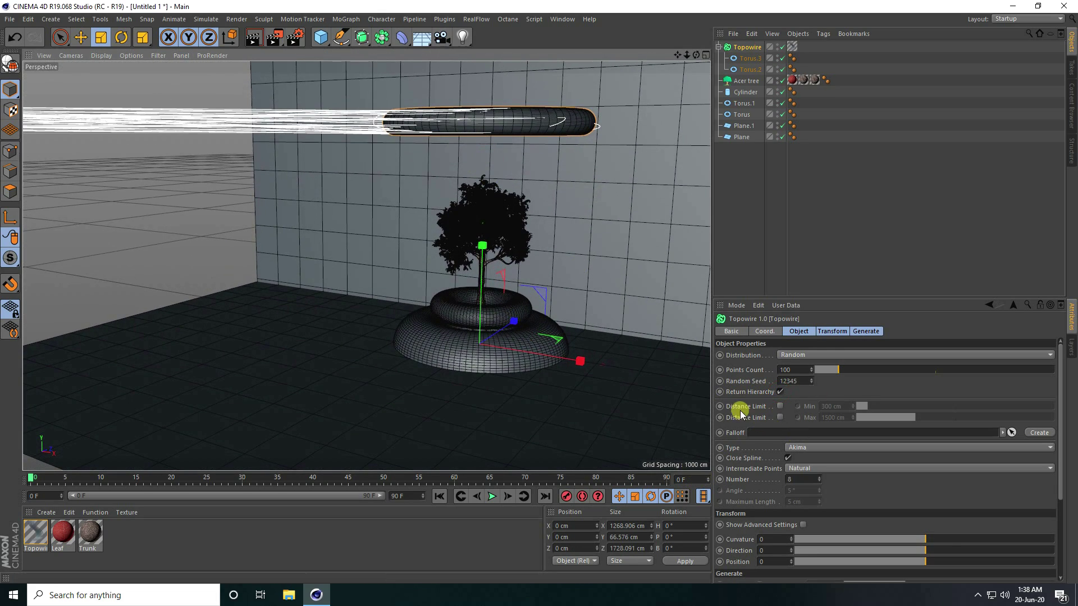
click(781, 407)
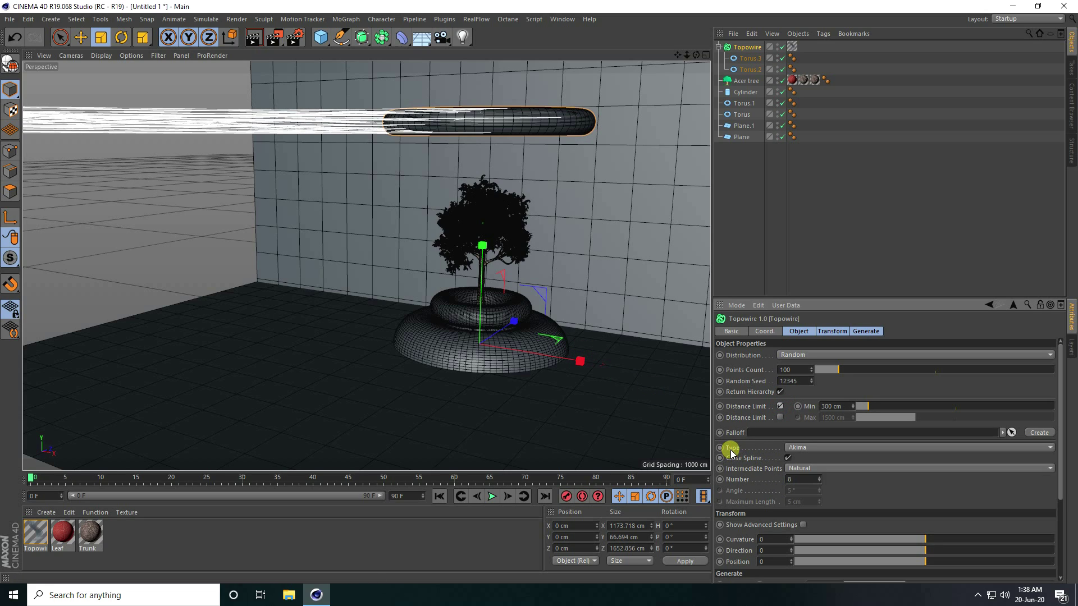
- Set the Topowire's spline type to B-Spline with 62 intermediate points
click(792, 447)
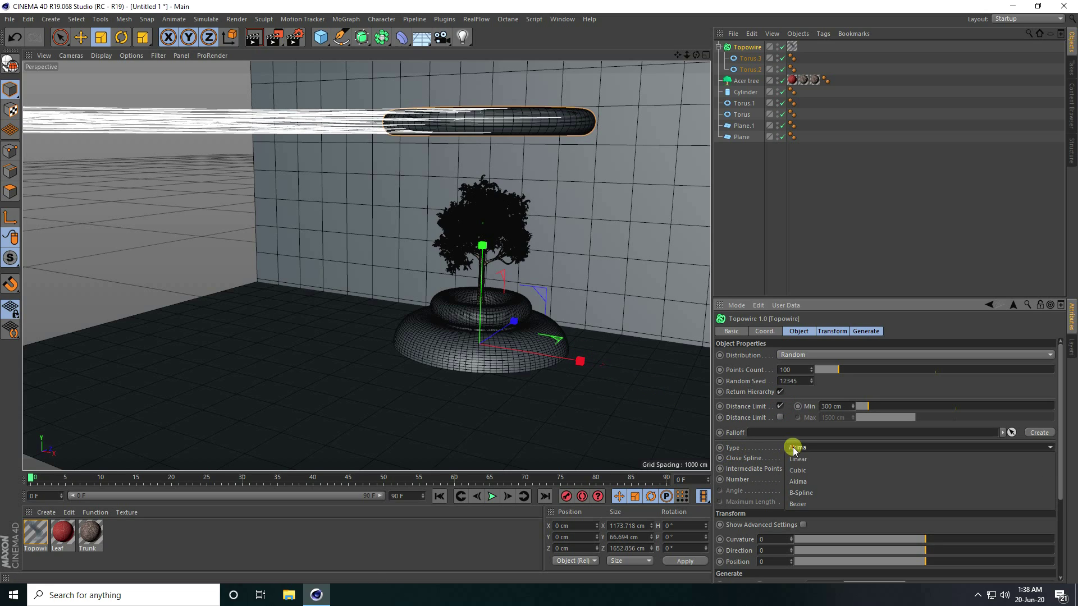
click(813, 493)
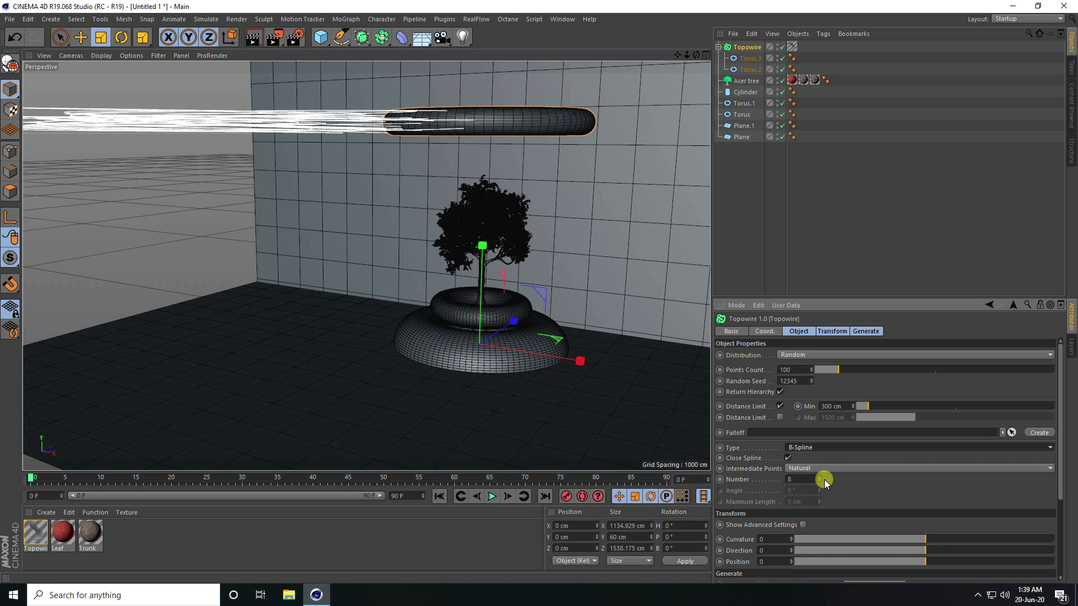
drag(824, 479, 820, 475)
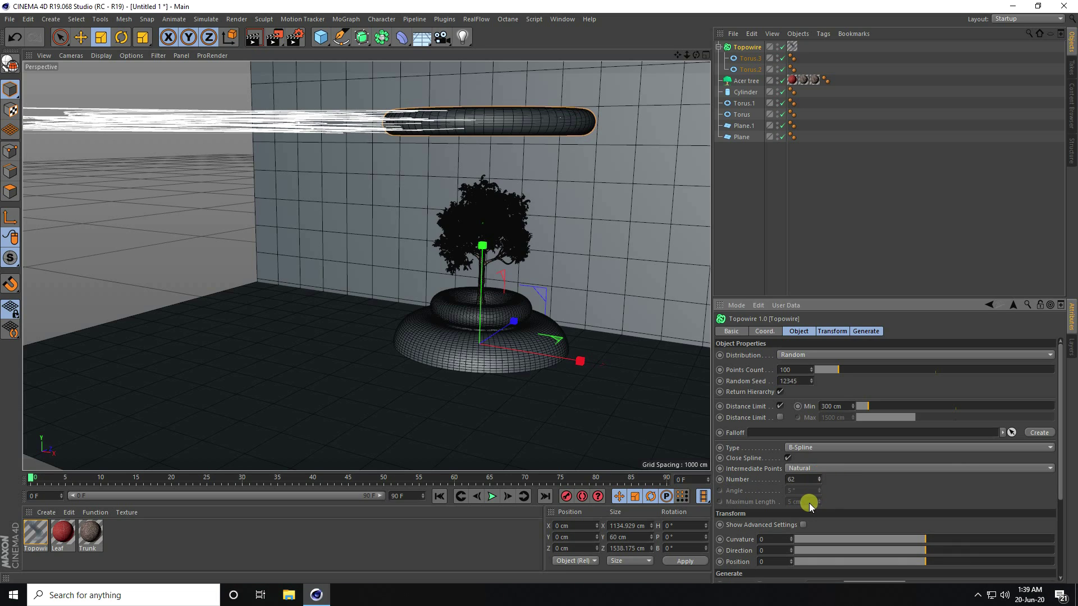
- Lower the Topowire's curvature to a negative value so the wires sag downward
click(824, 334)
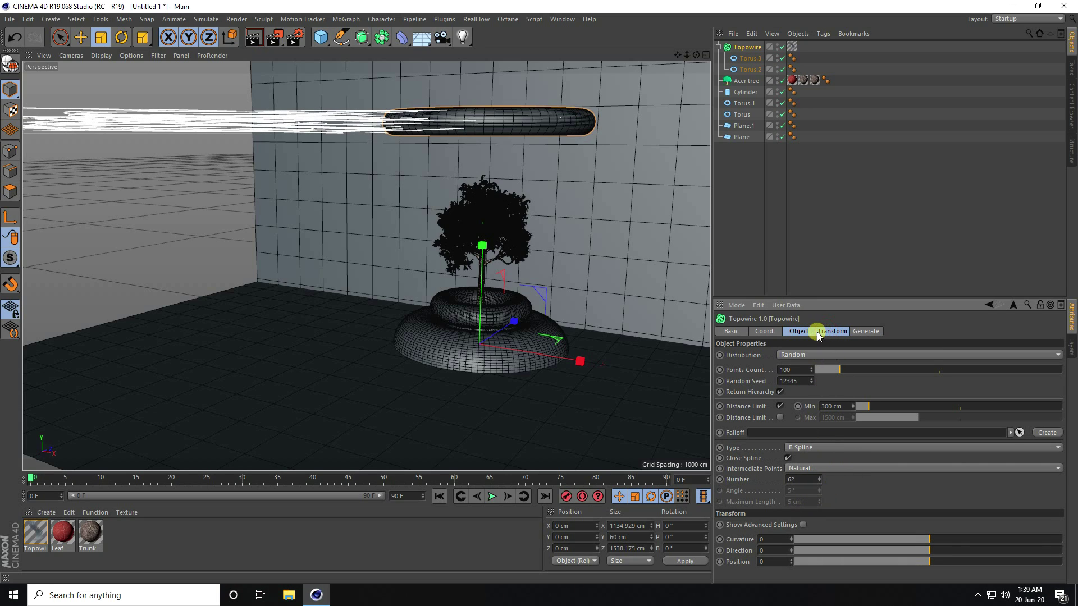
click(832, 333)
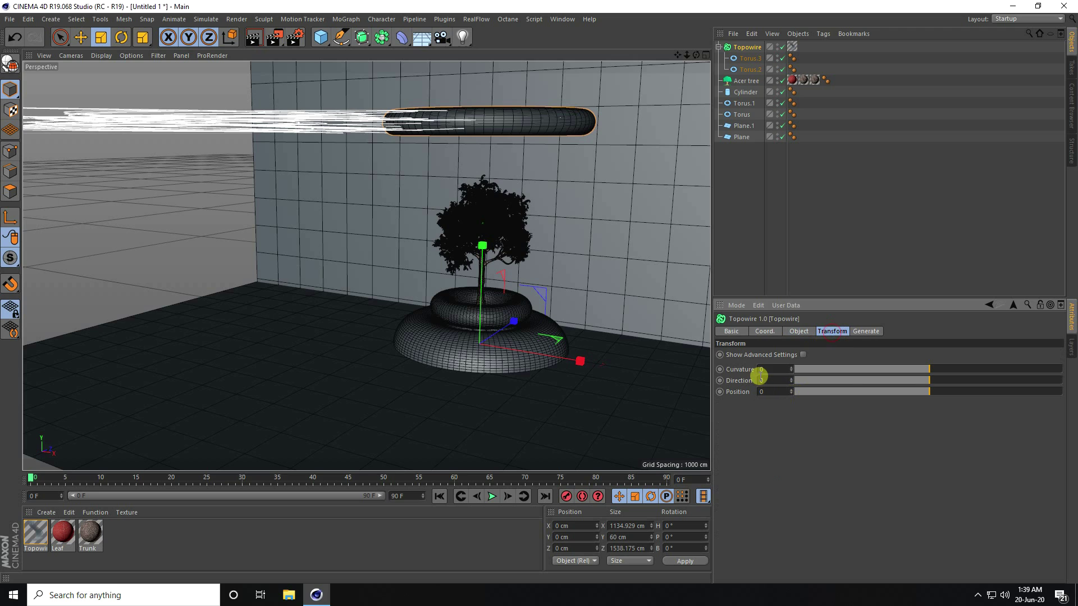
drag(923, 369, 882, 369)
- Lower the large torus above the tree to about Y 497 cm
click(747, 69)
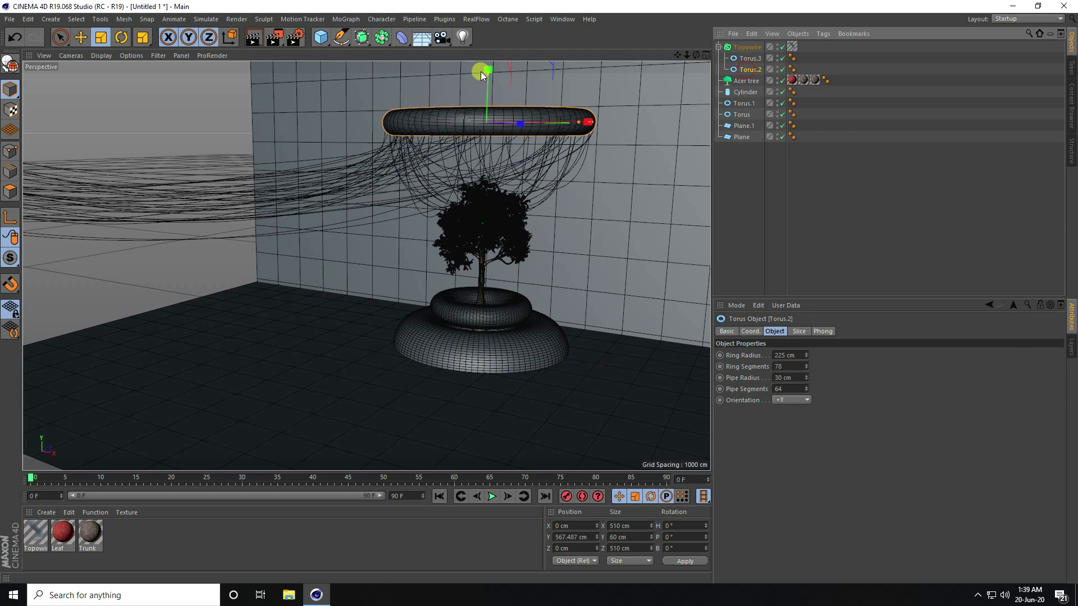
click(80, 37)
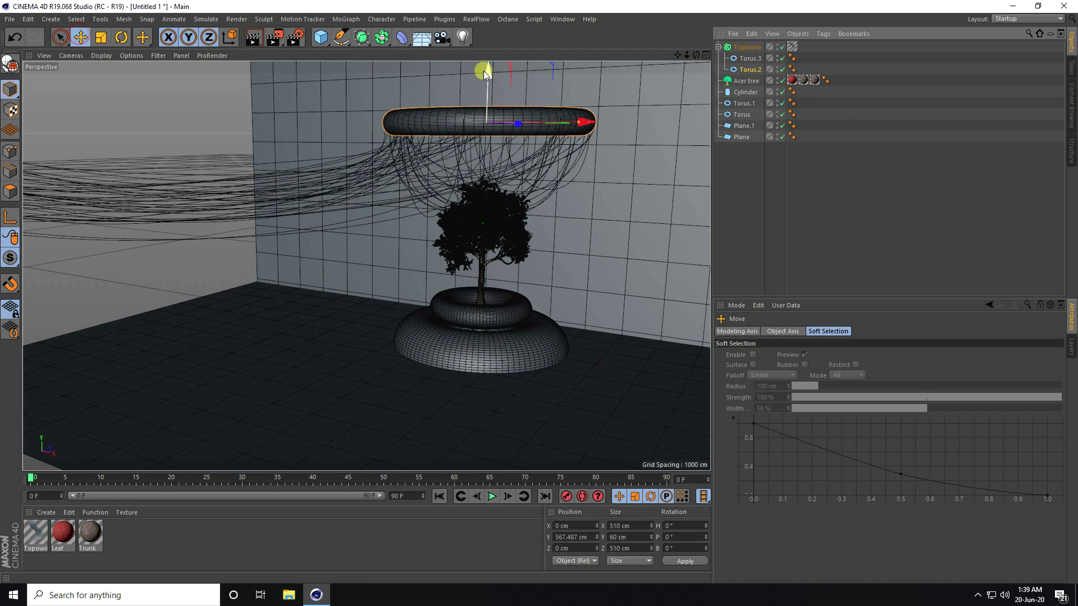
drag(488, 70, 481, 99)
- Reduce the Topowire's points count so that far fewer wires hang between the tori
scroll(494, 236, up, 5)
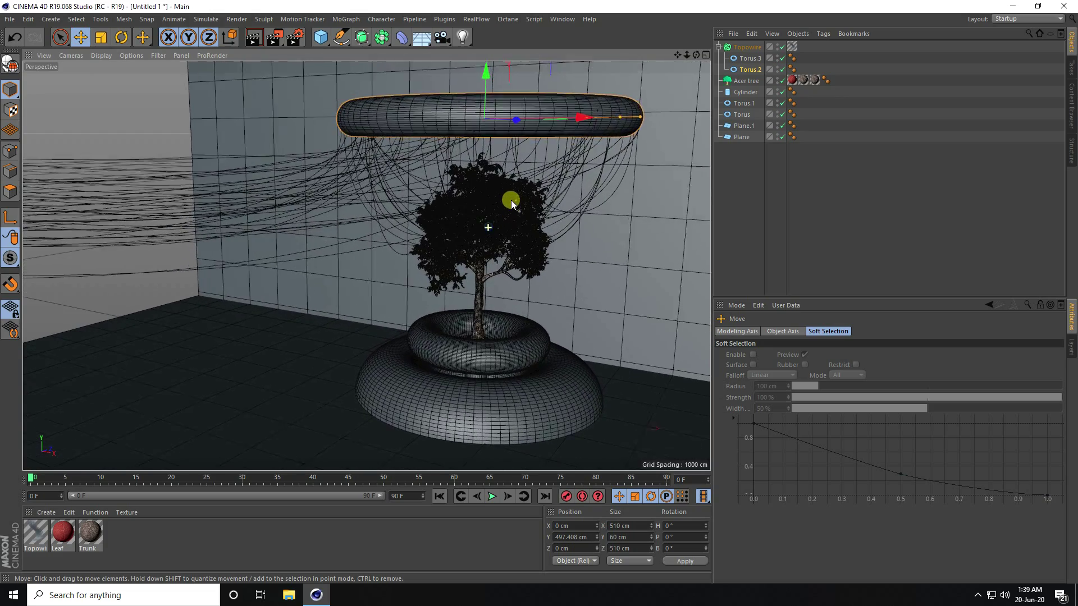
alt+drag(510, 220, 505, 248)
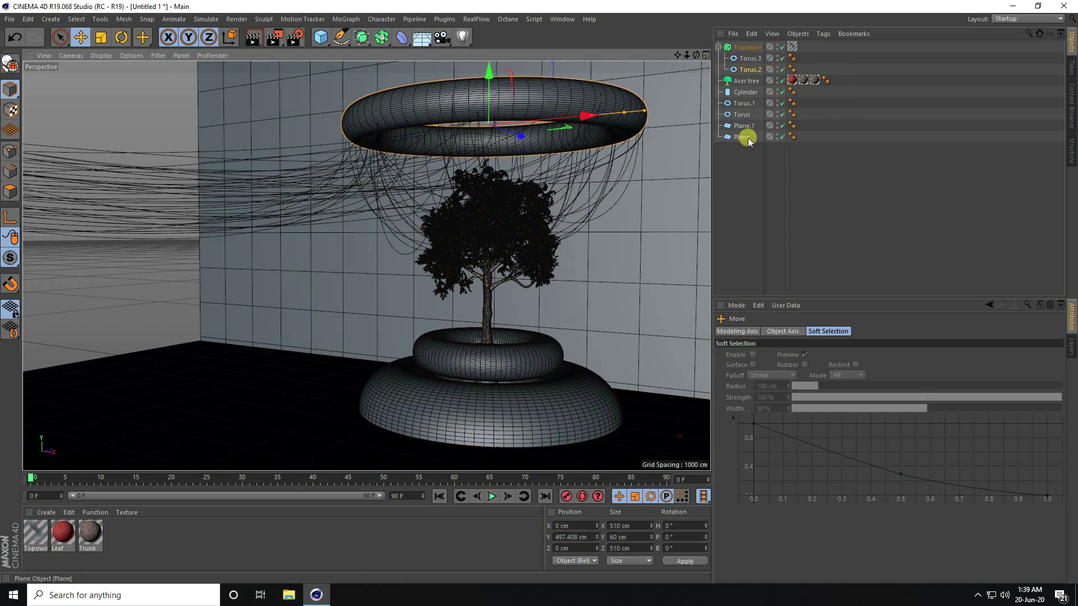
click(737, 51)
click(799, 331)
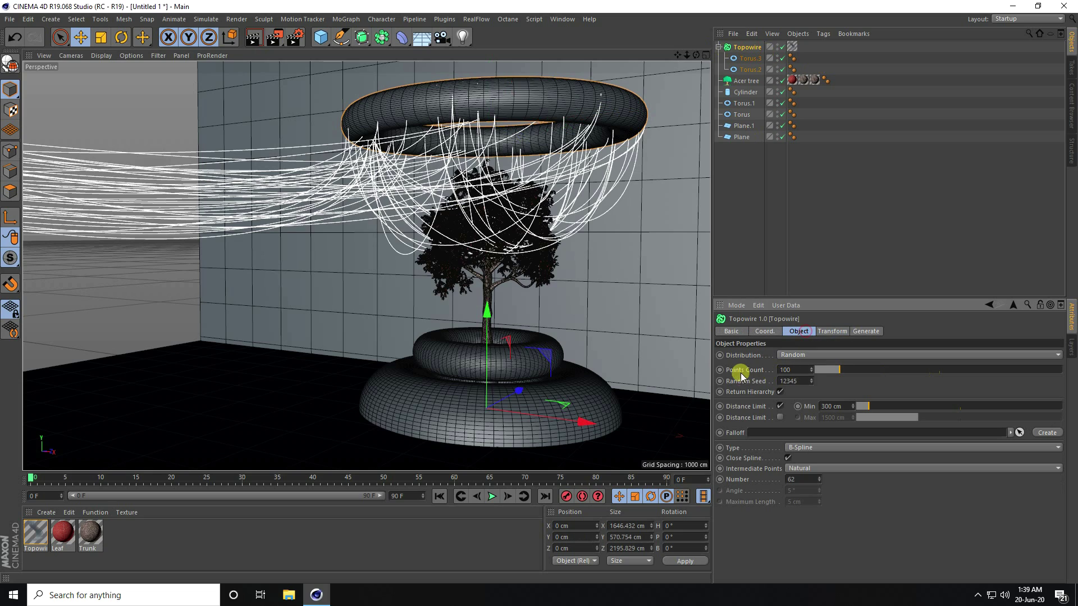
drag(840, 373, 810, 366)
- Give the Topowire's wires thickness with a radius of 2
alt+drag(447, 246, 454, 275)
click(865, 332)
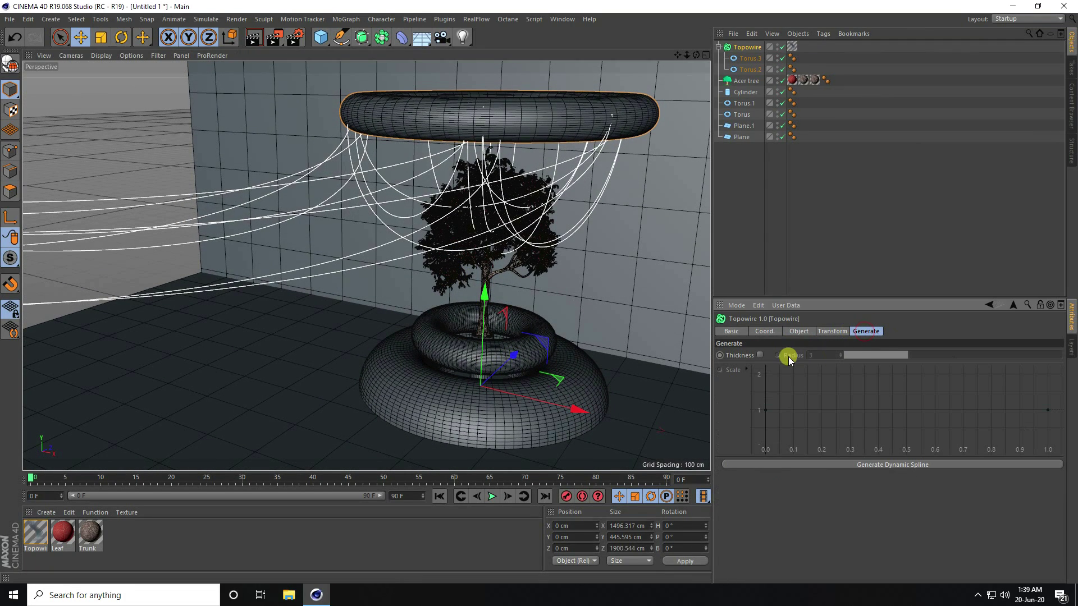
click(760, 356)
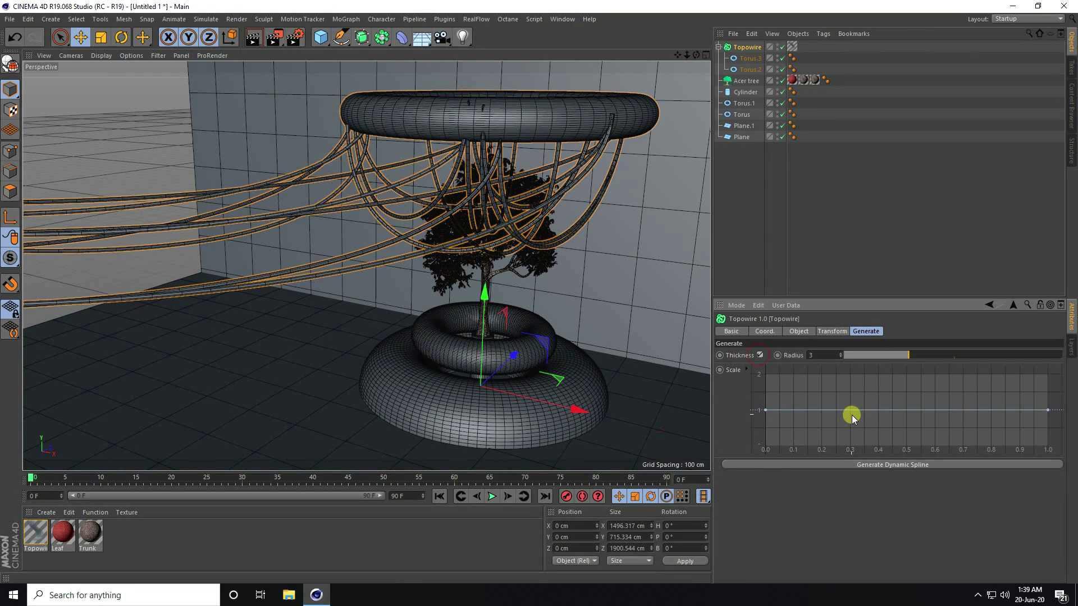
alt+drag(573, 318, 561, 302)
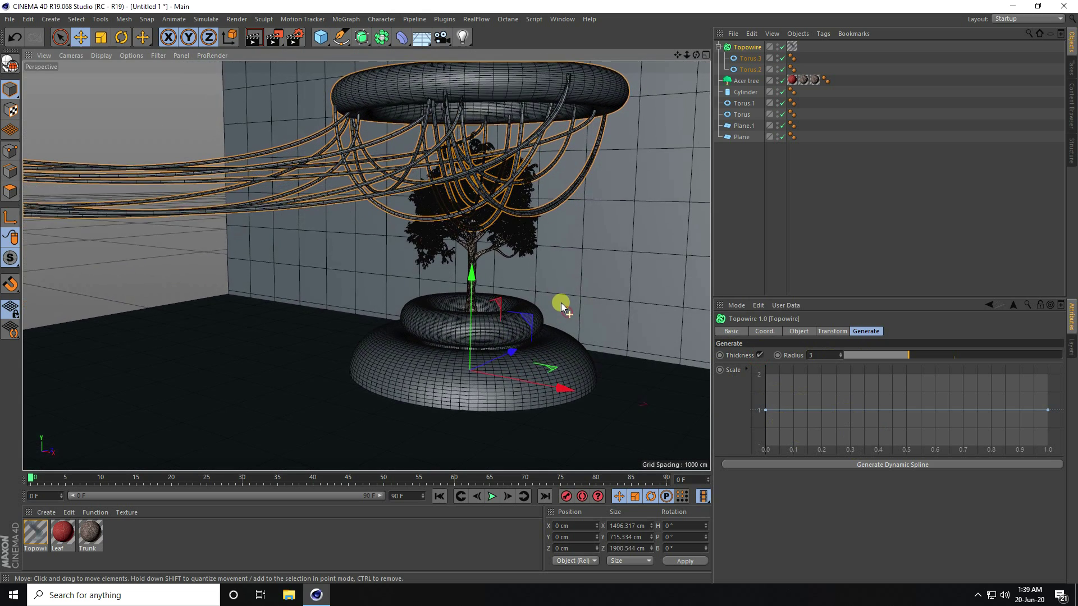
mouse_move(901, 352)
mouse_down()
mouse_move(872, 354)
mouse_move(885, 356)
mouse_up()
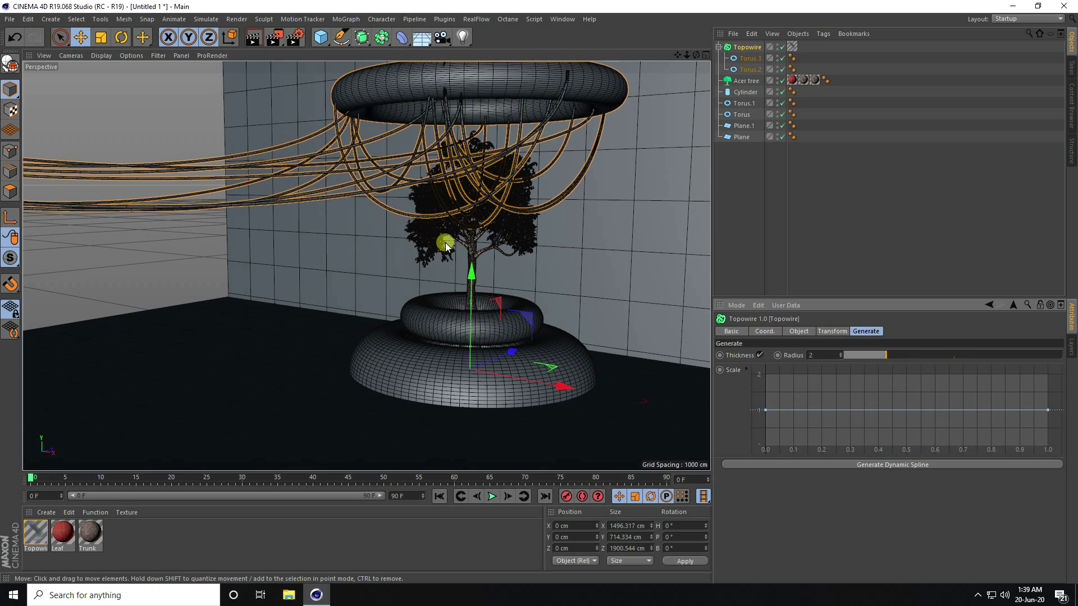
- Shape the Topowire's thickness scale curve with two added points, one lowered near 0.45 and one raised near 0.85
ctrl+click(892, 411)
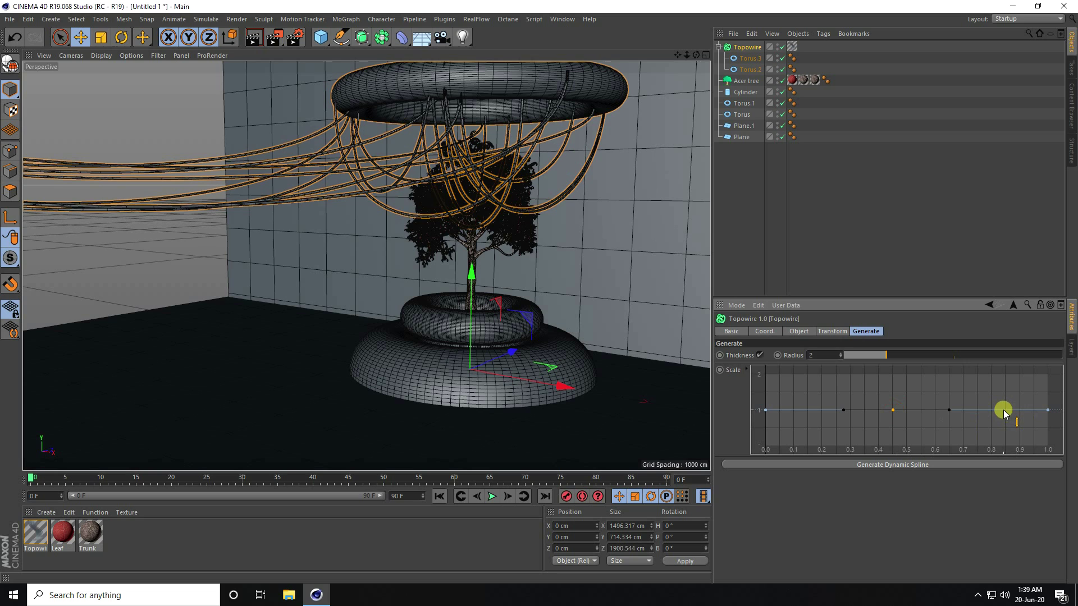
mouse_move(1007, 411)
mouse_down()
mouse_move(1008, 439)
mouse_move(1006, 390)
mouse_up()
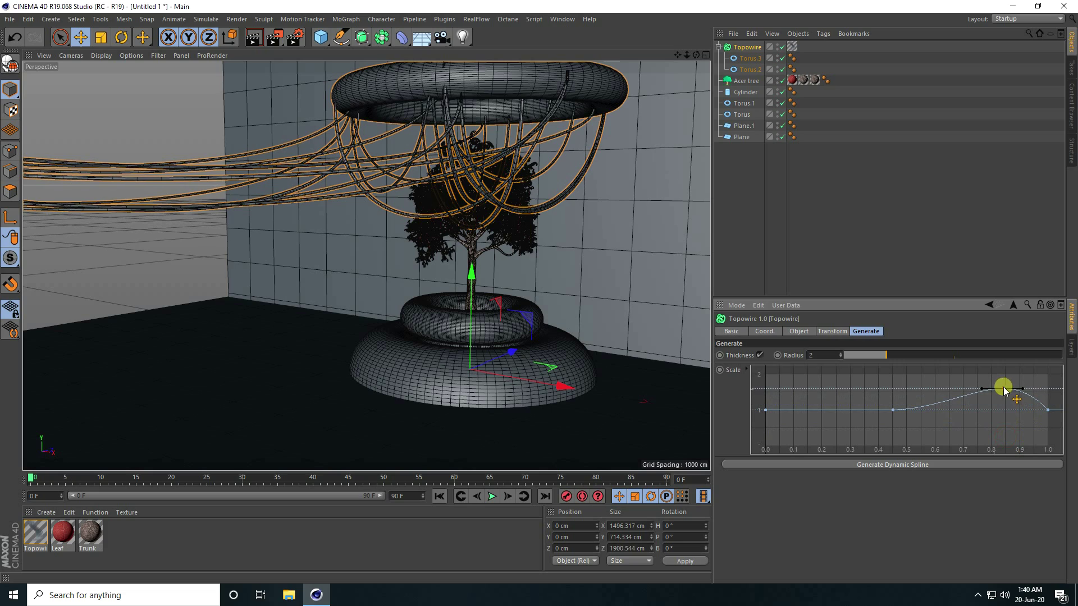
ctrl+drag(894, 412, 892, 439)
alt+right_drag(403, 329, 549, 125)
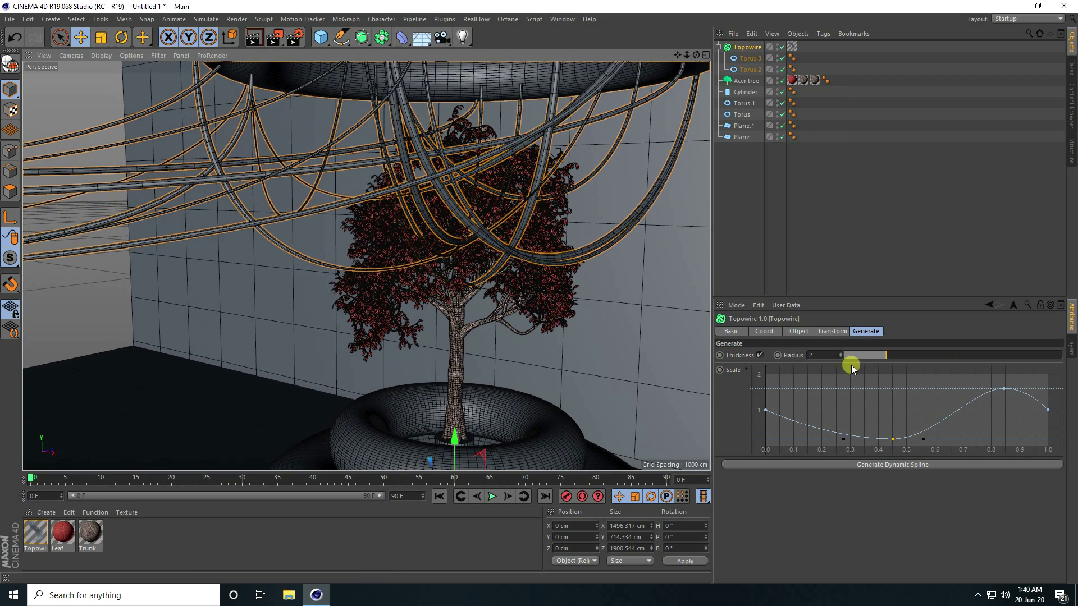
- Raise the number of intermediate points on the Topowire's splines to 200
click(833, 332)
click(797, 333)
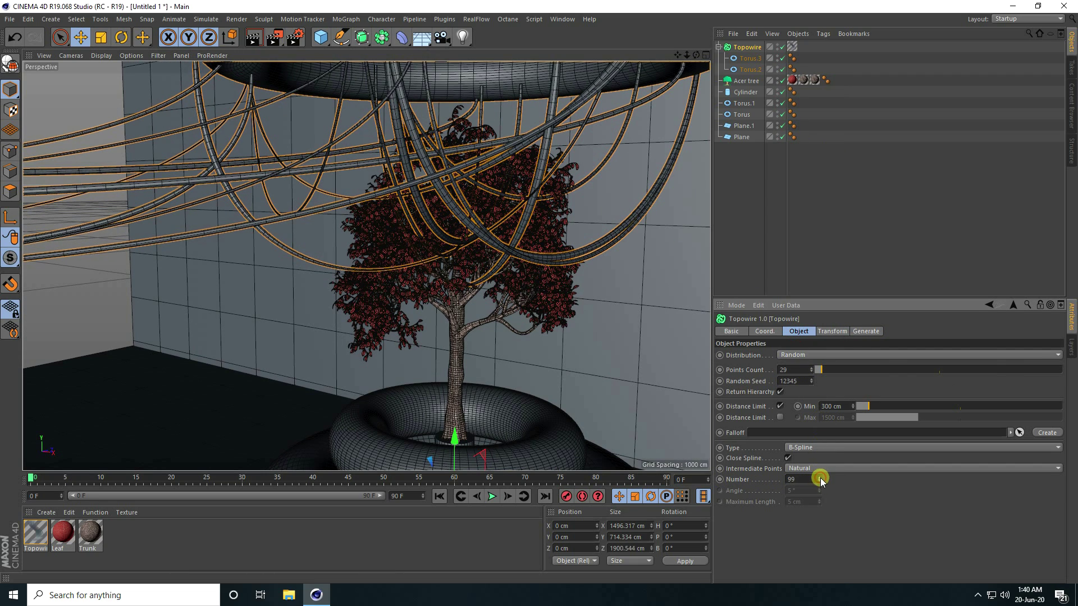
drag(820, 476, 820, 479)
alt+drag(493, 439, 433, 345)
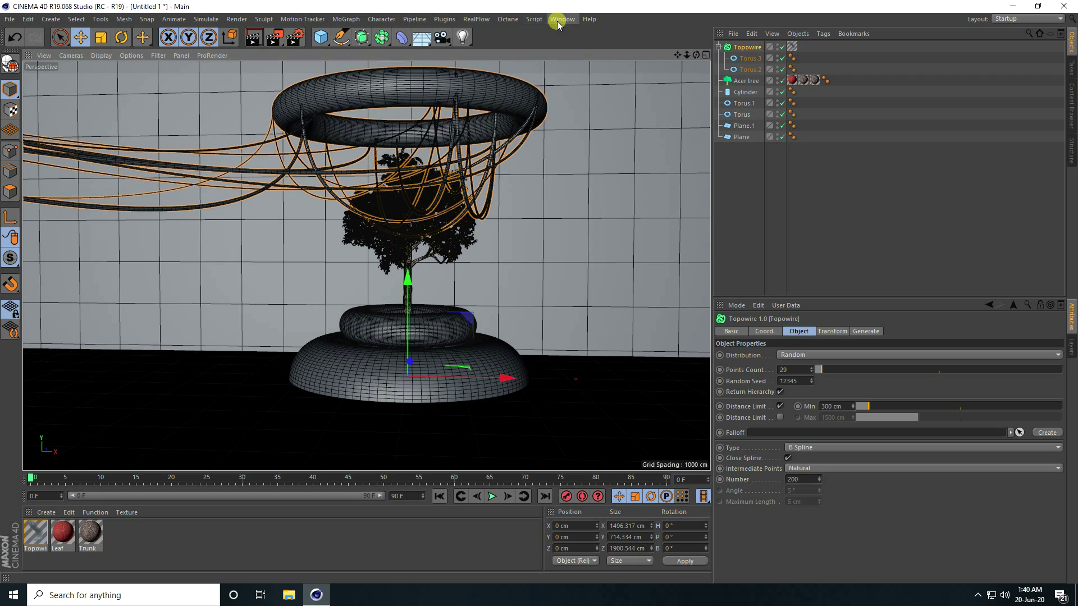
- Save the scene to the Desktop under the file name Untitled 1
click(9, 18)
click(22, 112)
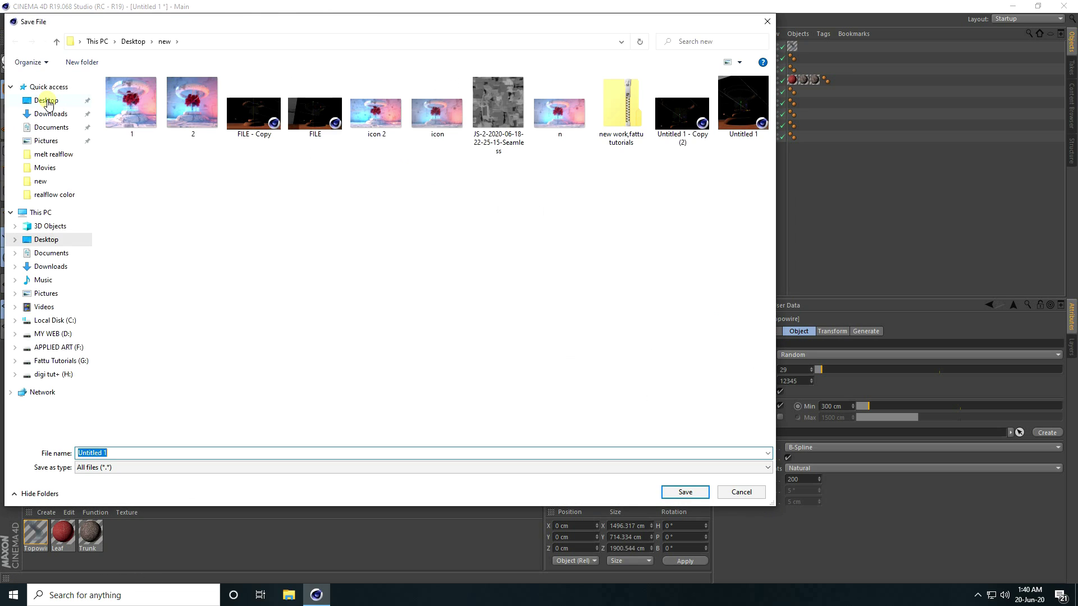
click(46, 100)
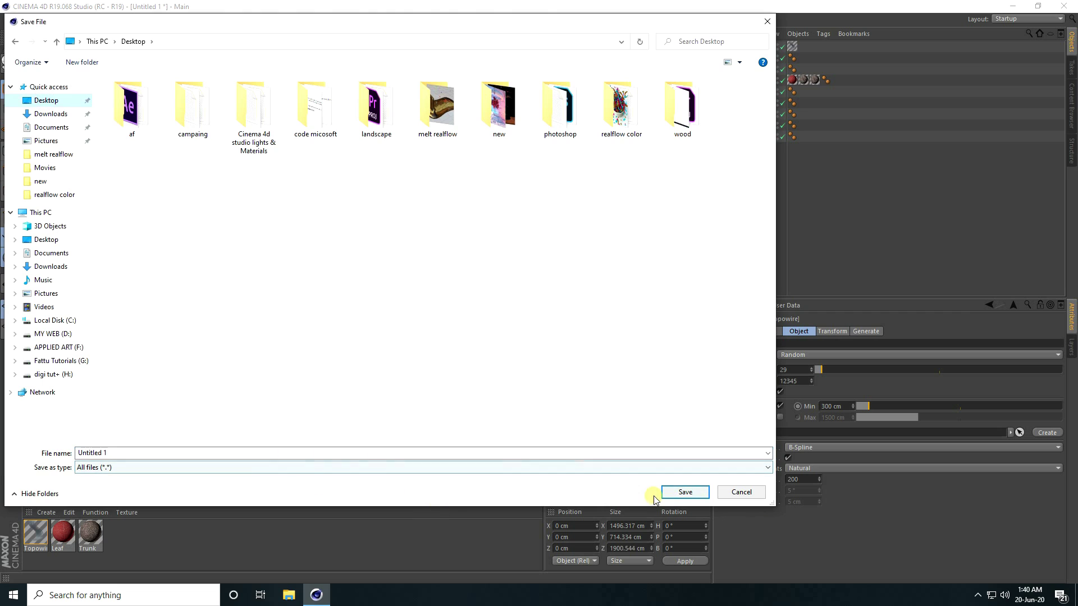
click(685, 492)
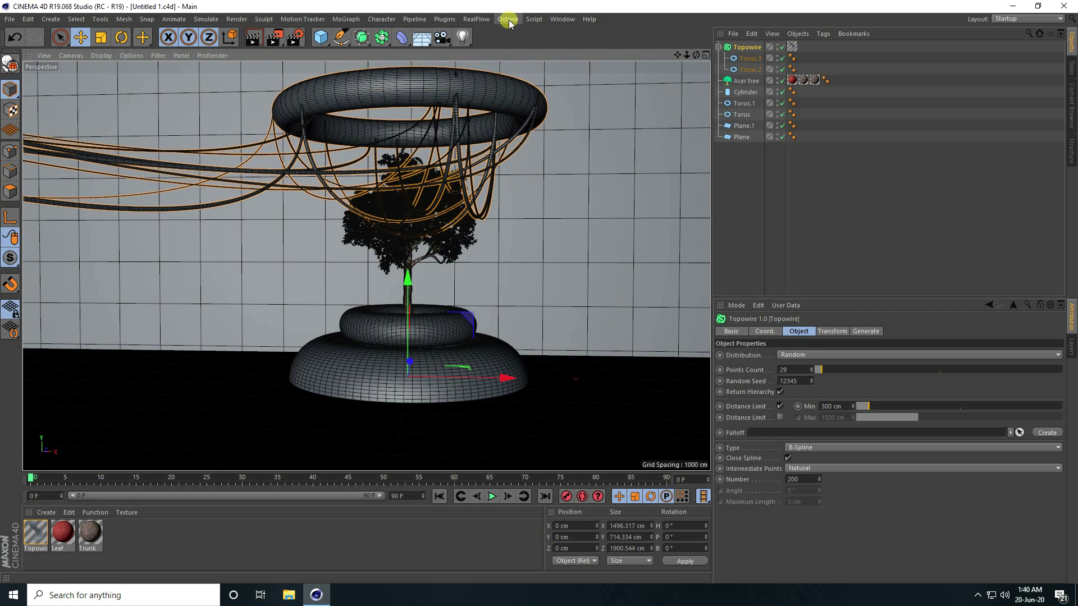
- Open the Octane Live Viewer, dock it beside the perspective viewport, and start the live render
click(508, 20)
click(550, 49)
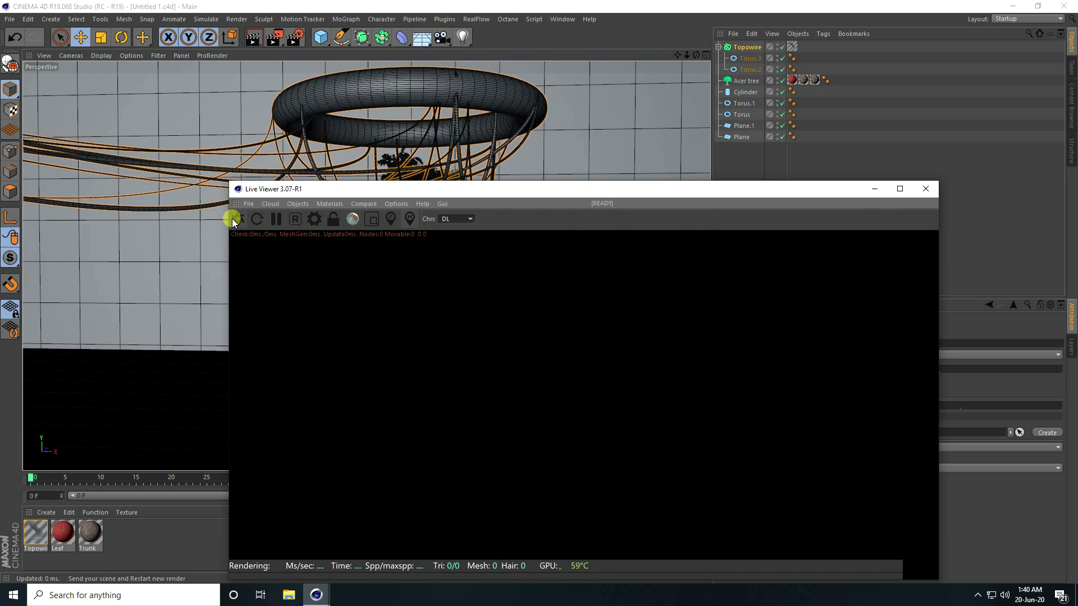
drag(234, 205, 80, 194)
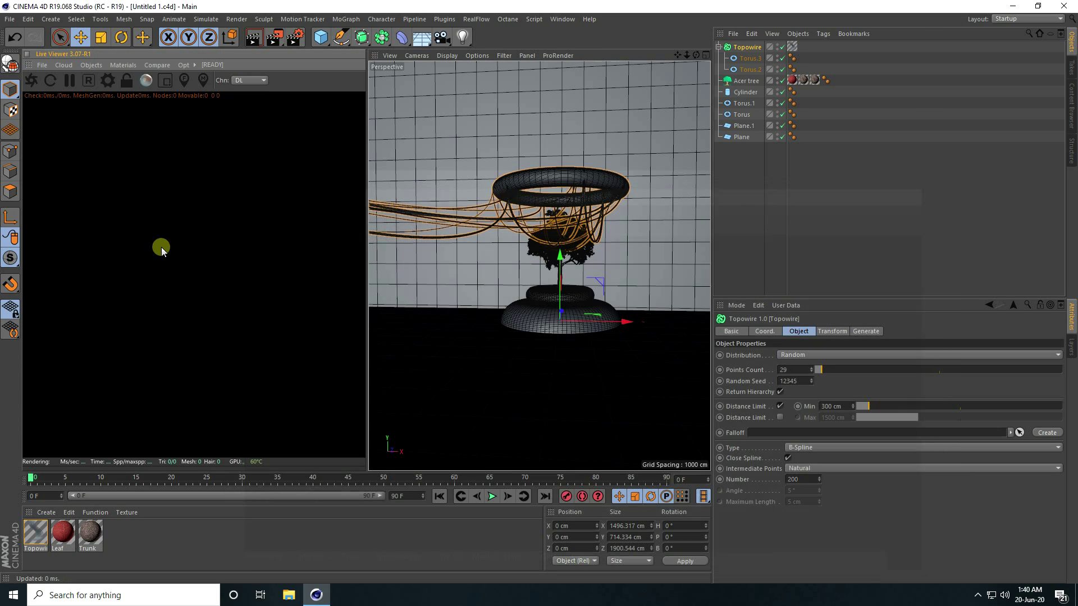
click(31, 81)
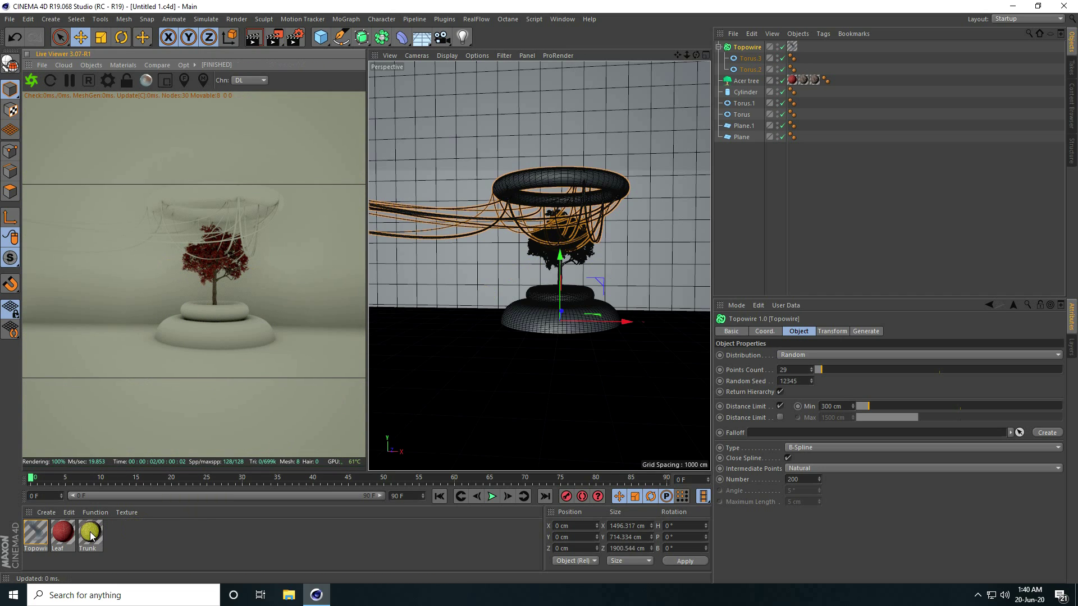
- Convert the tree's Leaf and Trunk materials to Octane materials and remove the unused originals
drag(131, 557, 60, 530)
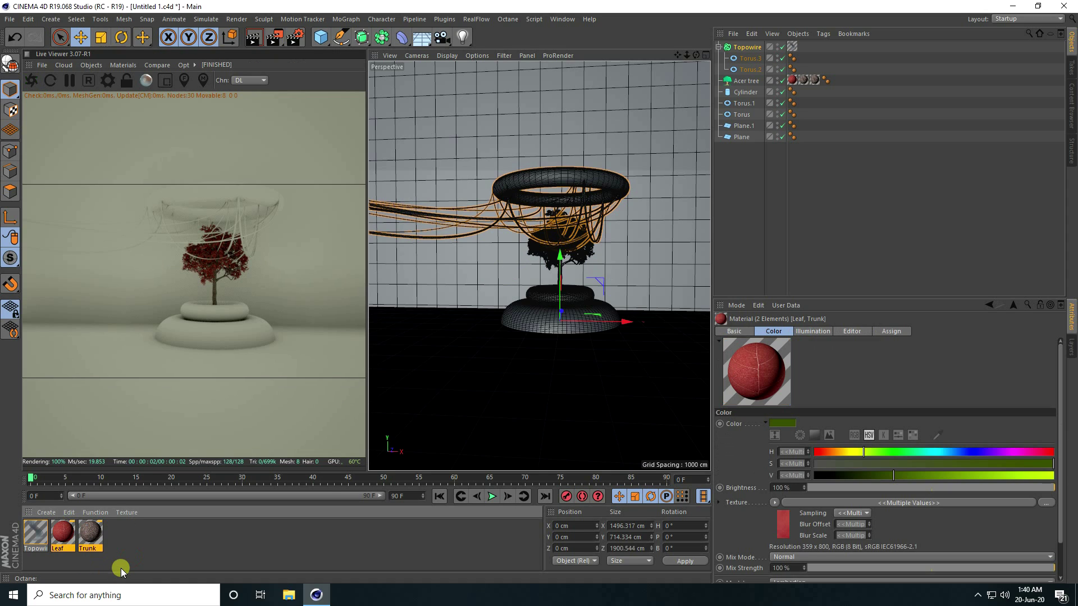
click(125, 64)
click(138, 175)
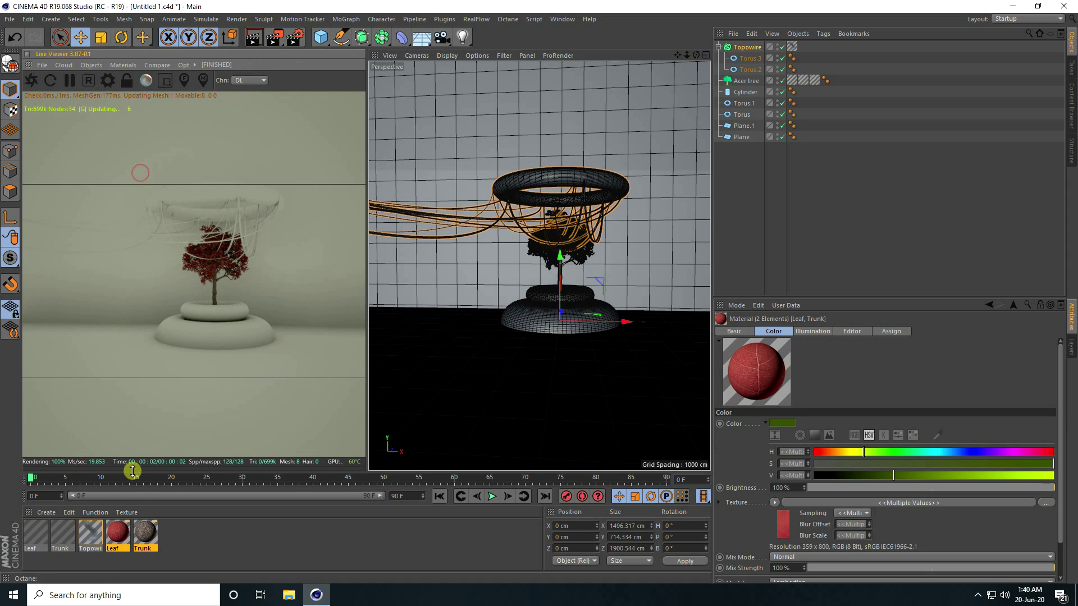
click(122, 65)
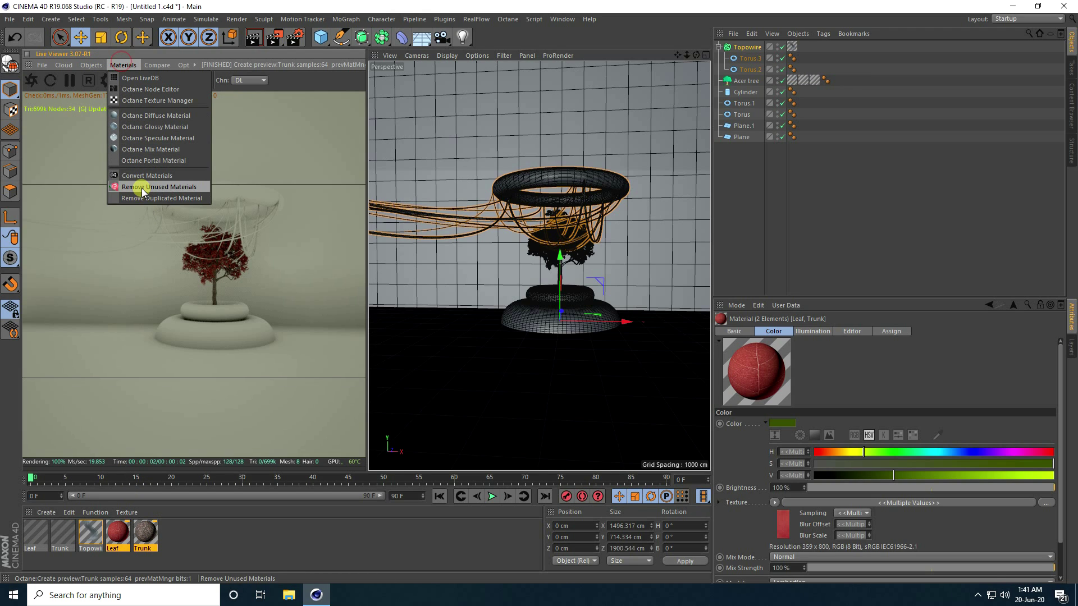
click(140, 185)
- Connect the Trunk material's image texture to its Bump channel in the Octane Node Editor, then close the editors
double_click(63, 532)
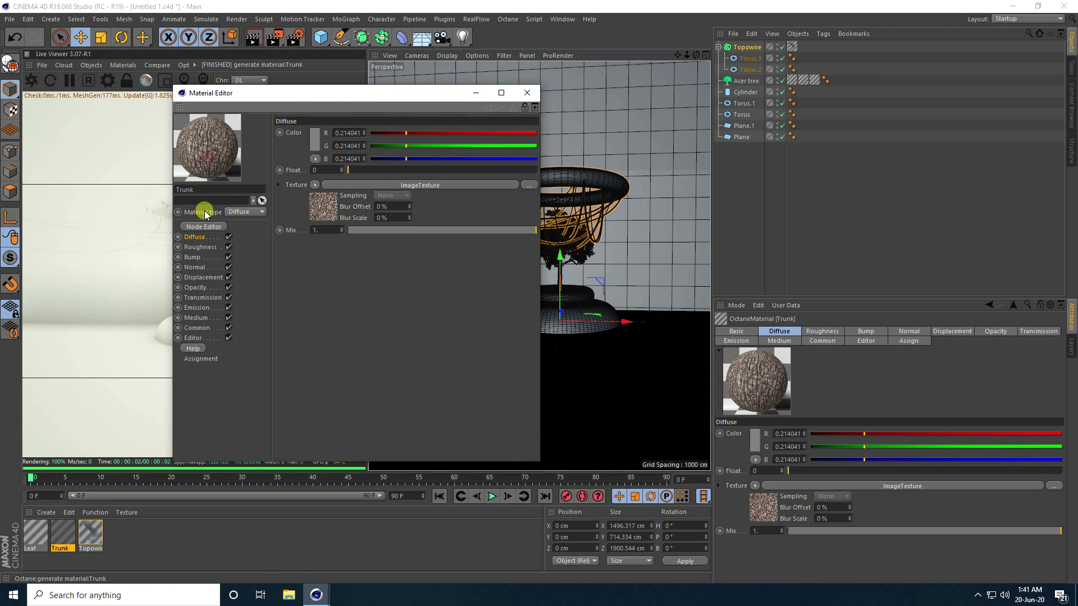
click(203, 228)
drag(379, 339, 422, 421)
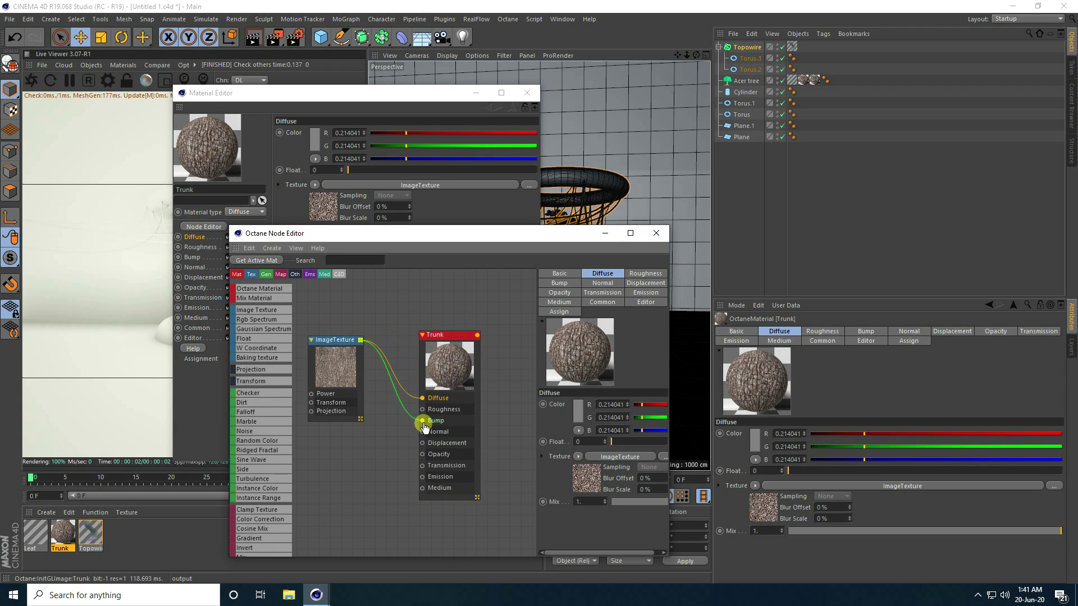
click(657, 238)
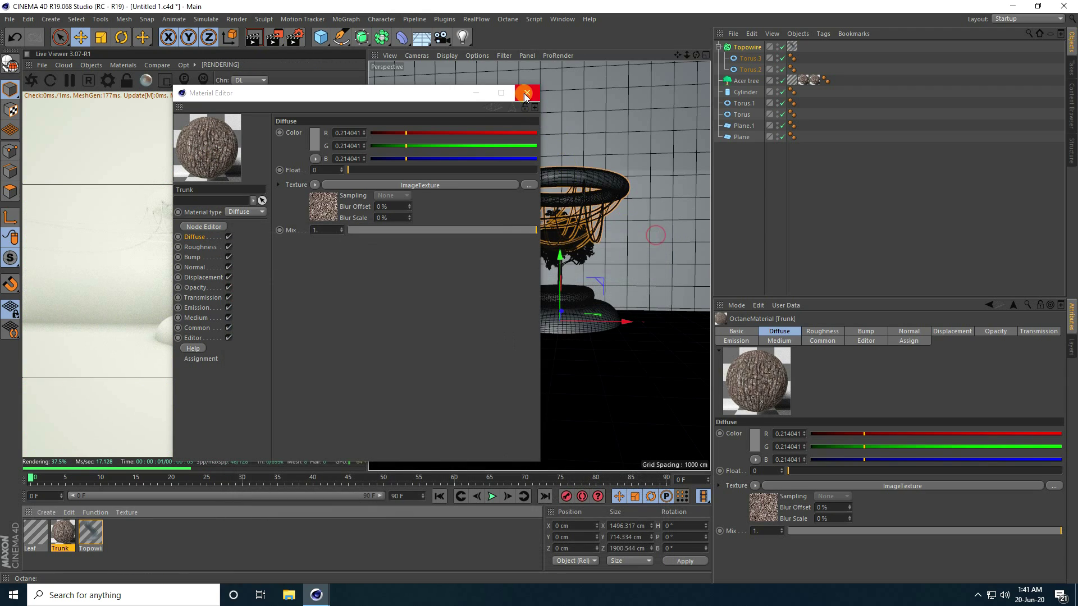
click(526, 93)
- Connect the Leaf material's image texture to its Transmission channel in the Octane Node Editor
double_click(32, 536)
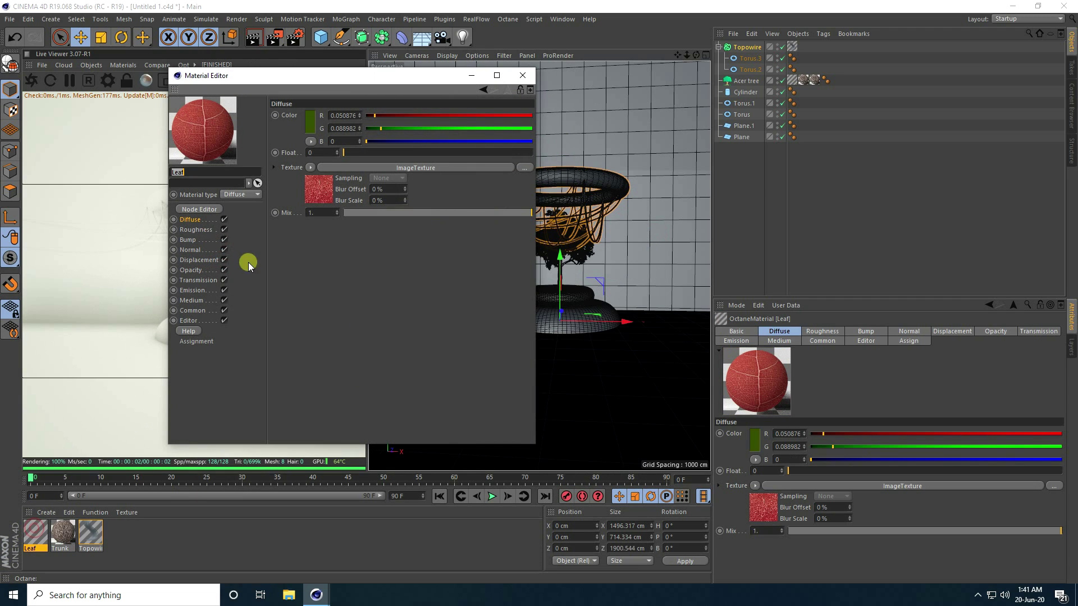
click(196, 212)
drag(395, 325, 457, 322)
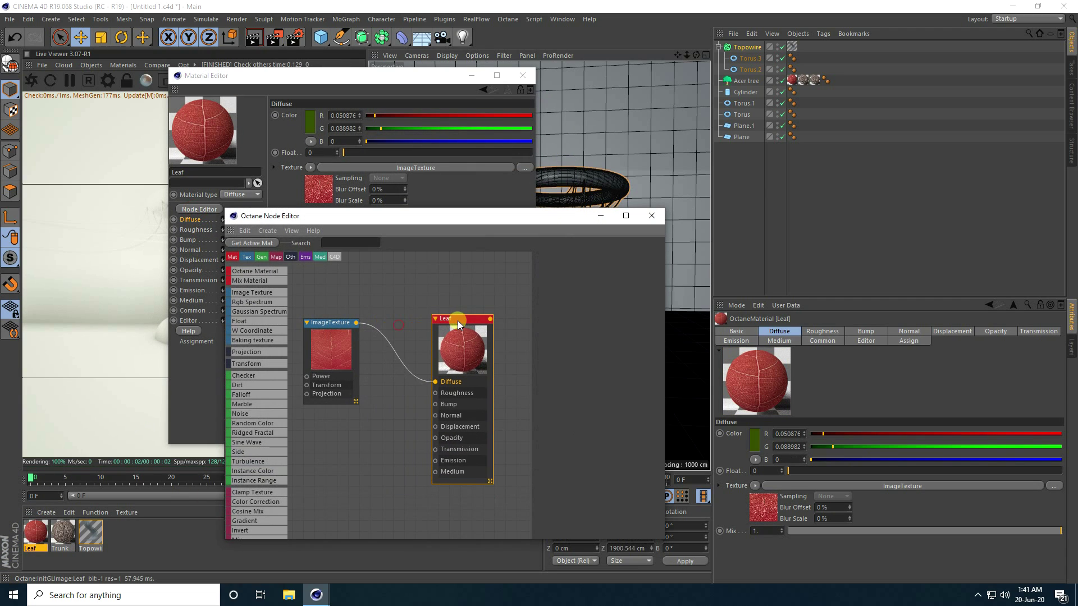
drag(356, 322, 434, 446)
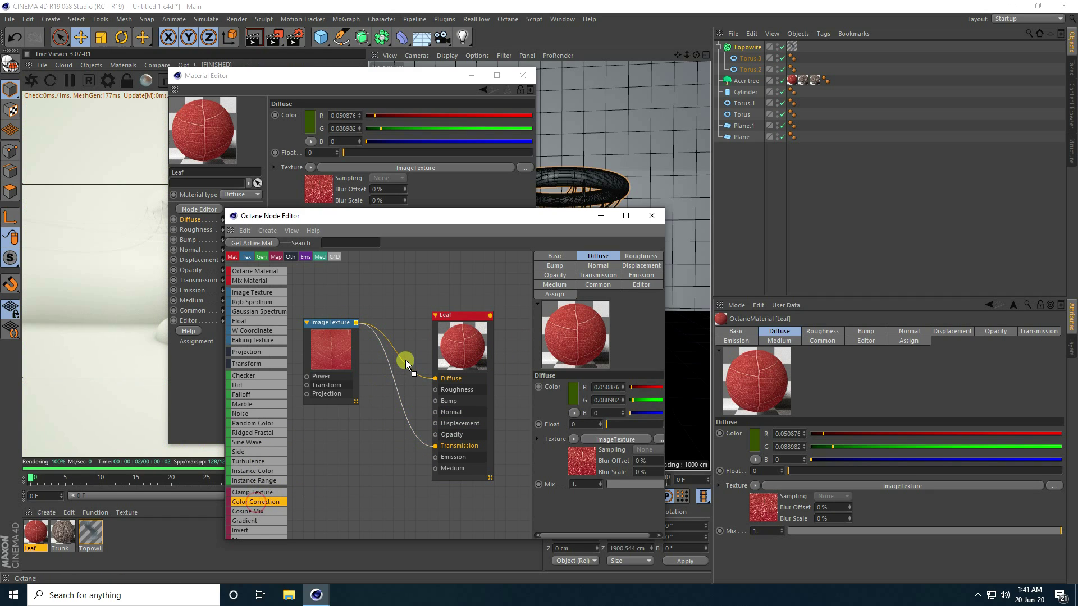
- Insert a Color Correction node between the Leaf's image texture and Diffuse channel, tidy the node layout, and close the editors
drag(403, 363, 392, 302)
drag(459, 322, 489, 317)
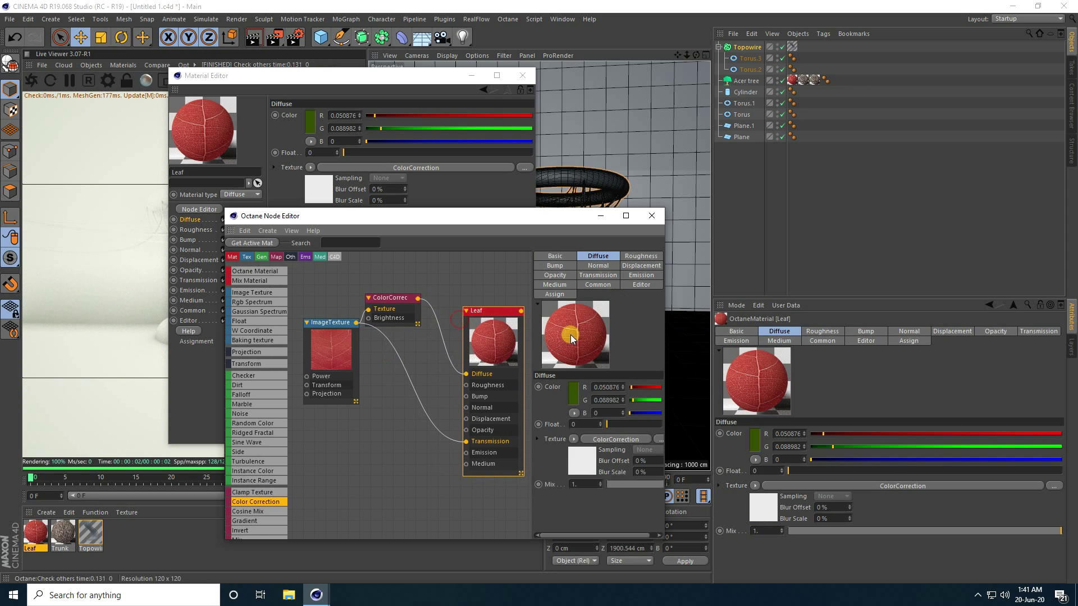
click(401, 312)
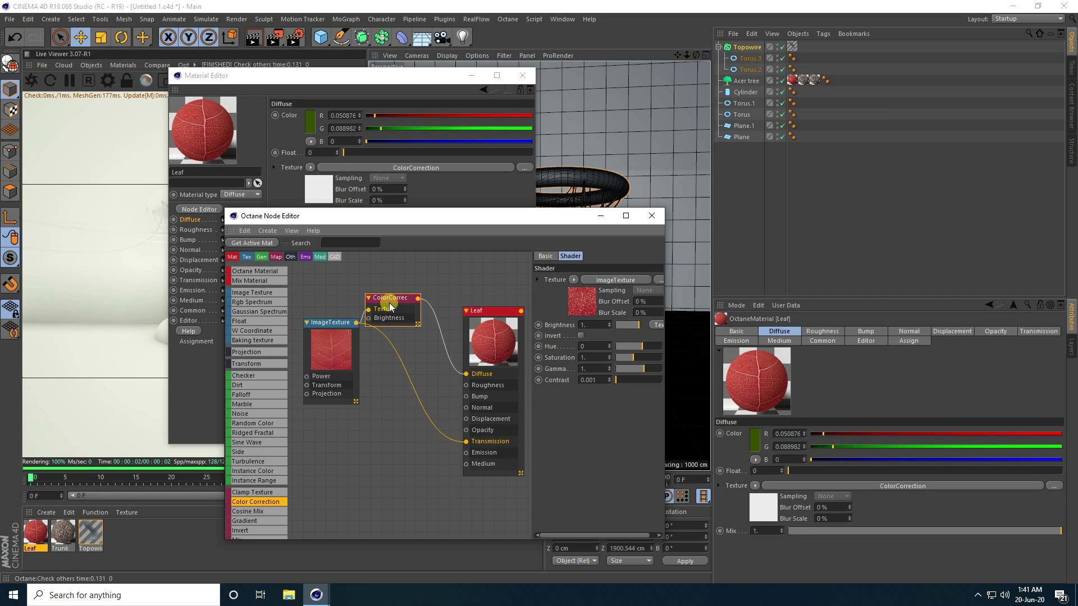
drag(396, 302, 425, 354)
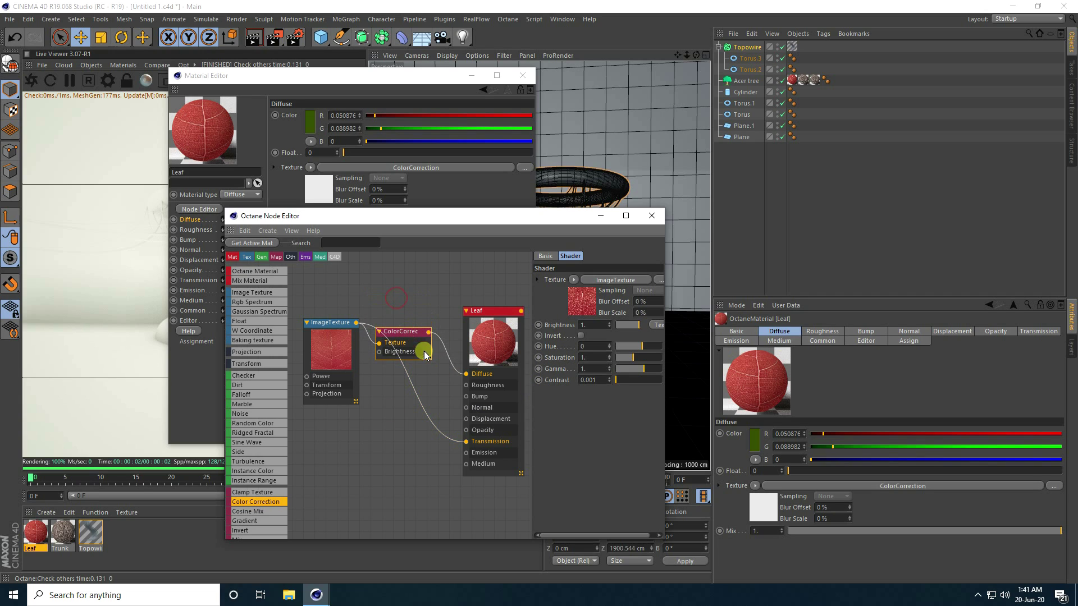
click(652, 217)
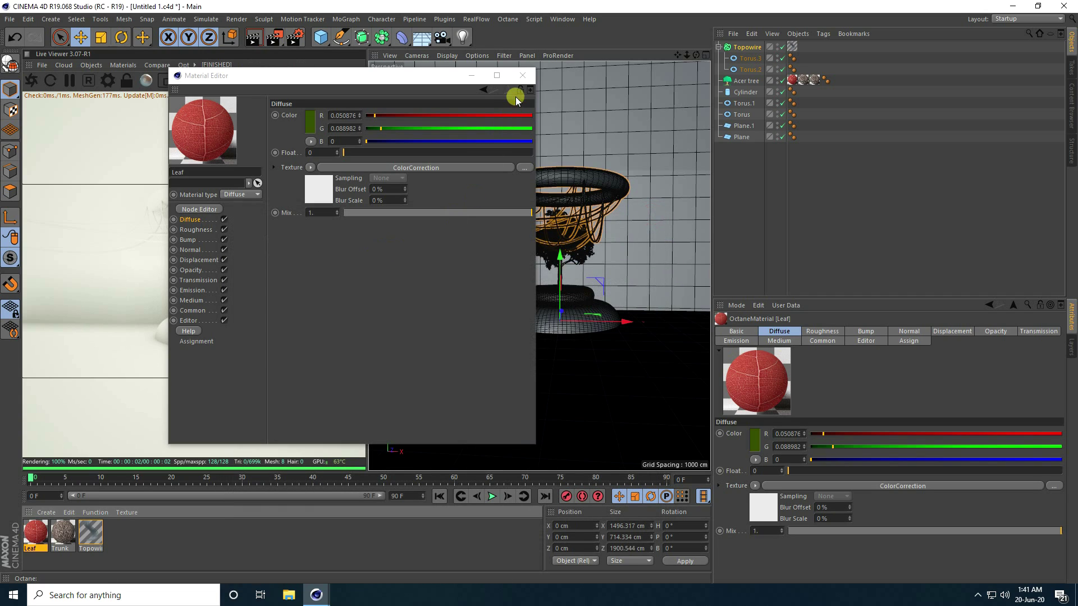
click(522, 76)
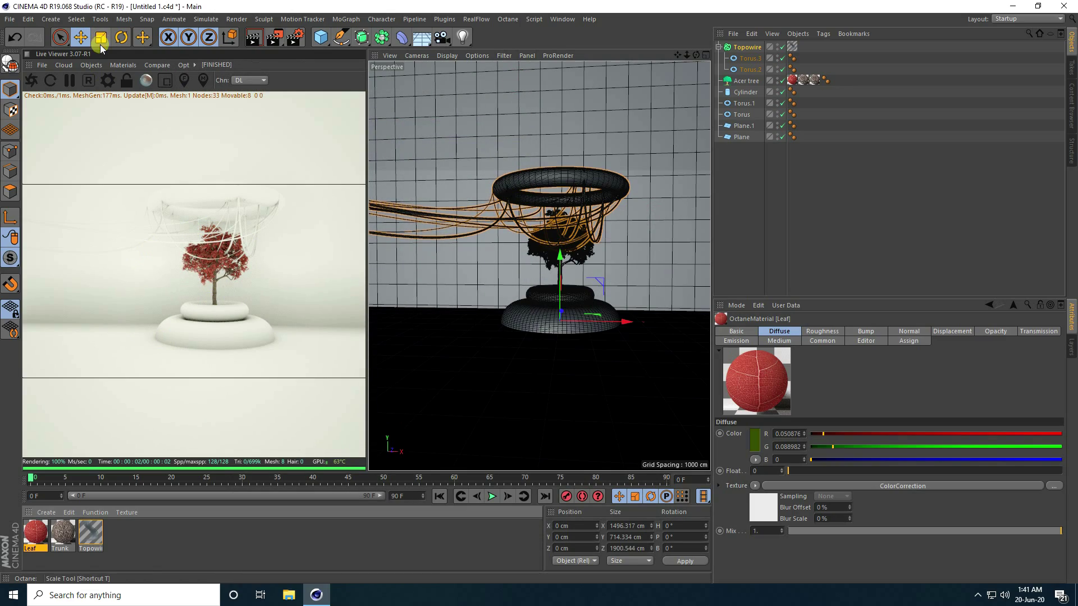
- Add an Octane camera, look through it, and frame the tree and tori from a raised angle
click(91, 65)
click(106, 83)
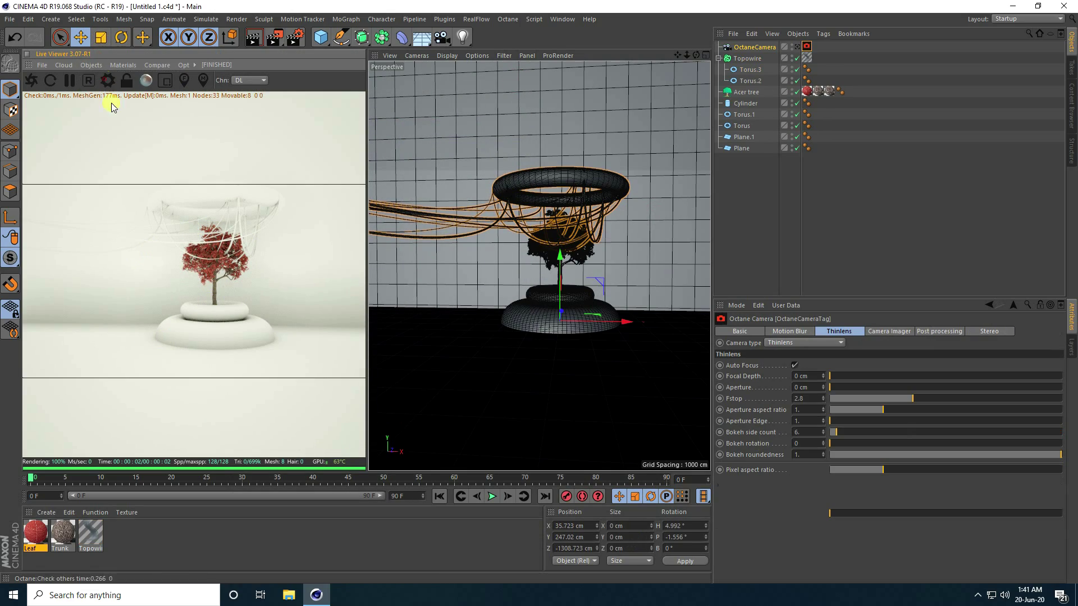
click(797, 47)
alt+drag(544, 307, 601, 299)
scroll(601, 301, up, 5)
scroll(583, 332, down, 2)
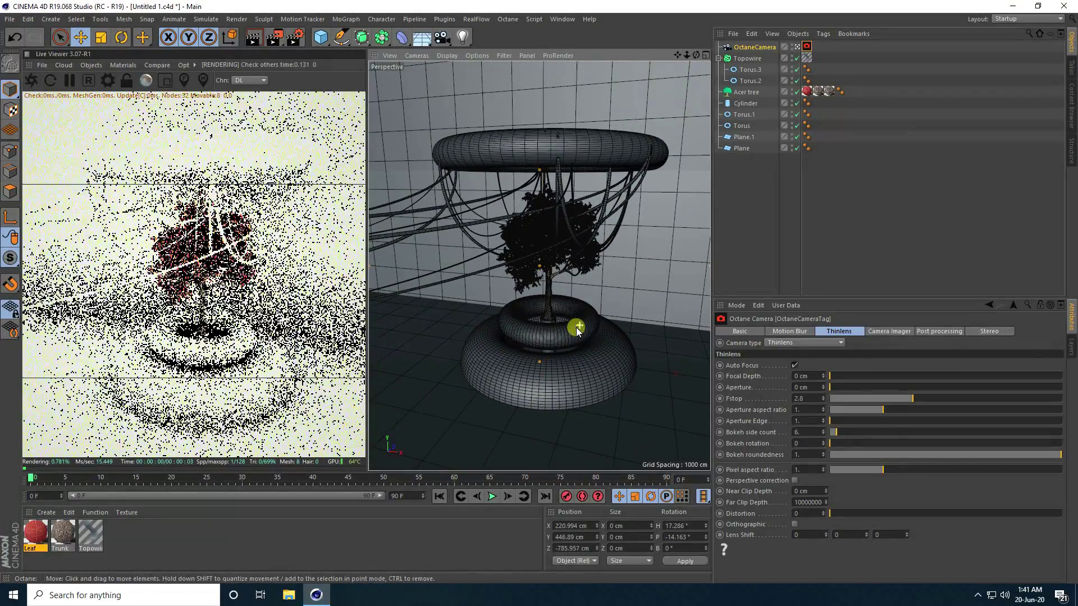
scroll(562, 338, down, 4)
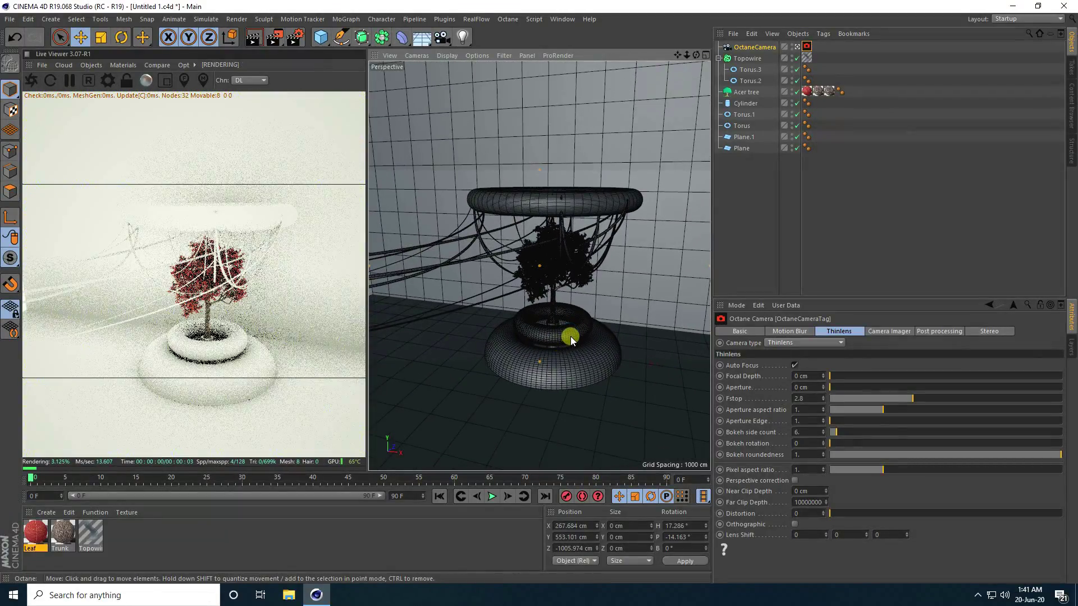
alt+middle_drag(570, 335, 538, 316)
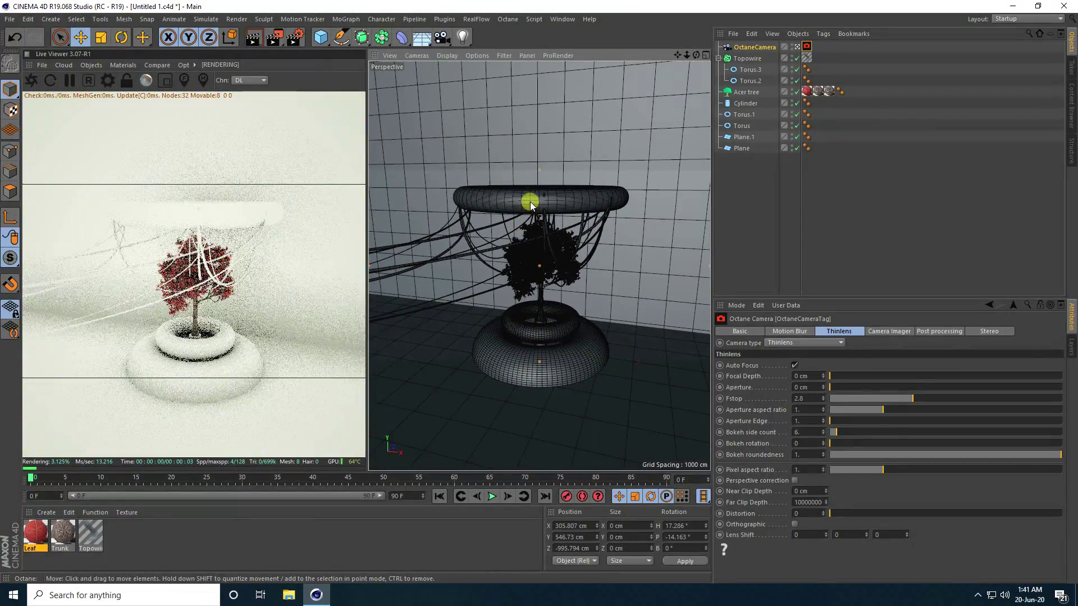
- Set the render output size to 1000 x 1000 pixels
click(293, 38)
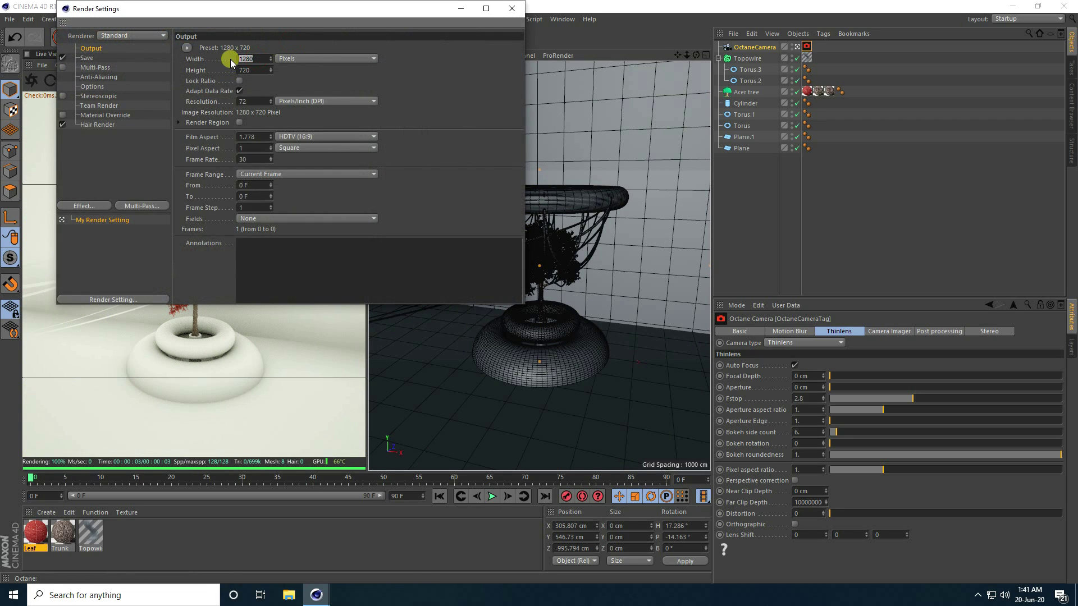
text(1000)
key(Tab)
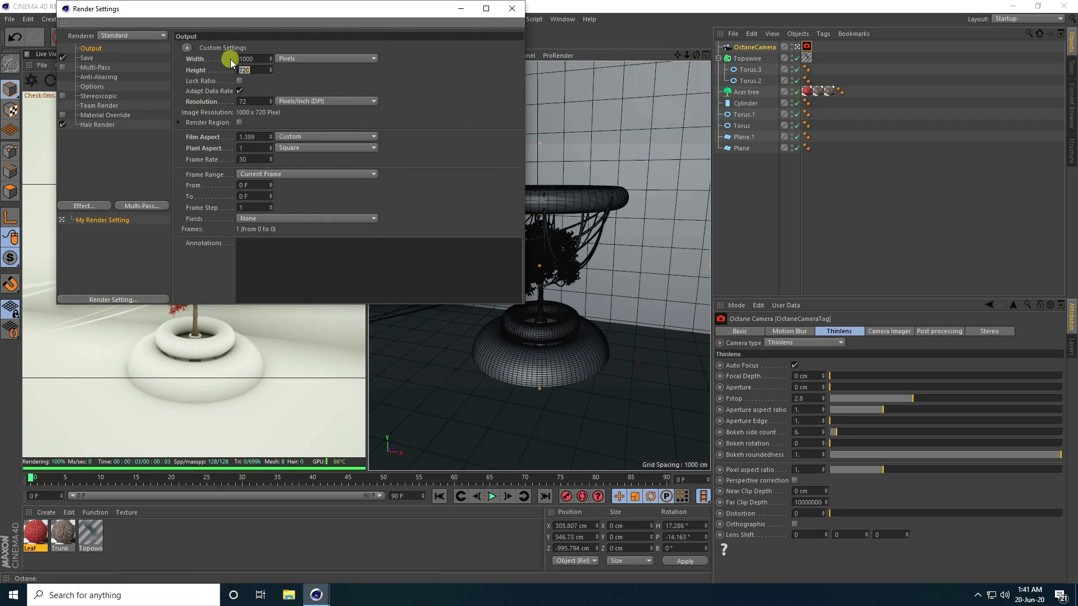
text(1000)
key(Return)
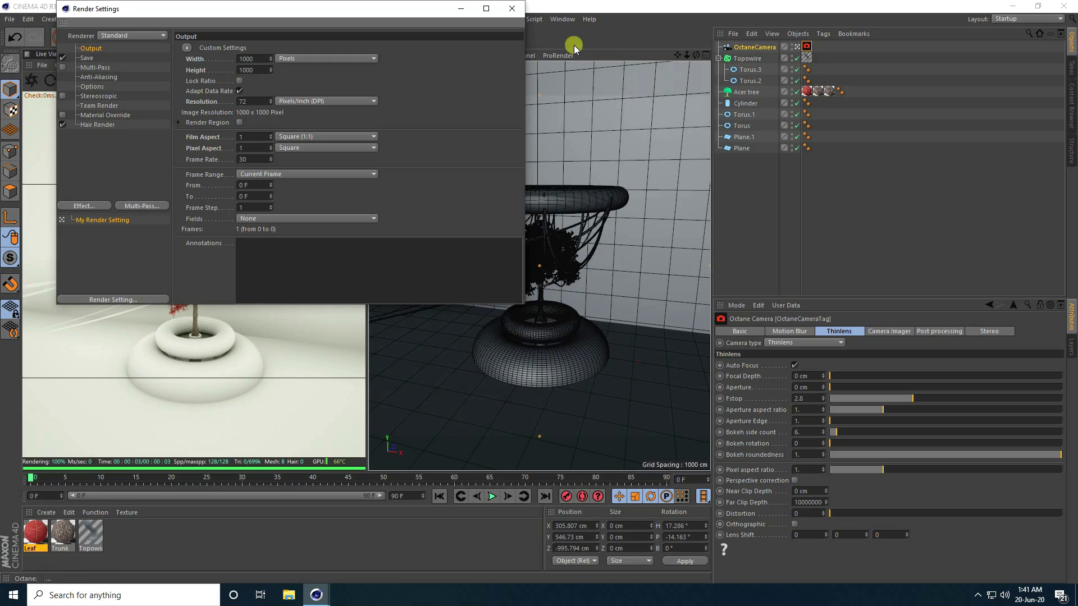
click(511, 8)
- Reframe the Octane camera closer on the tree and tori, at about X 269, Y 446, Z -870 cm
scroll(559, 287, down, 3)
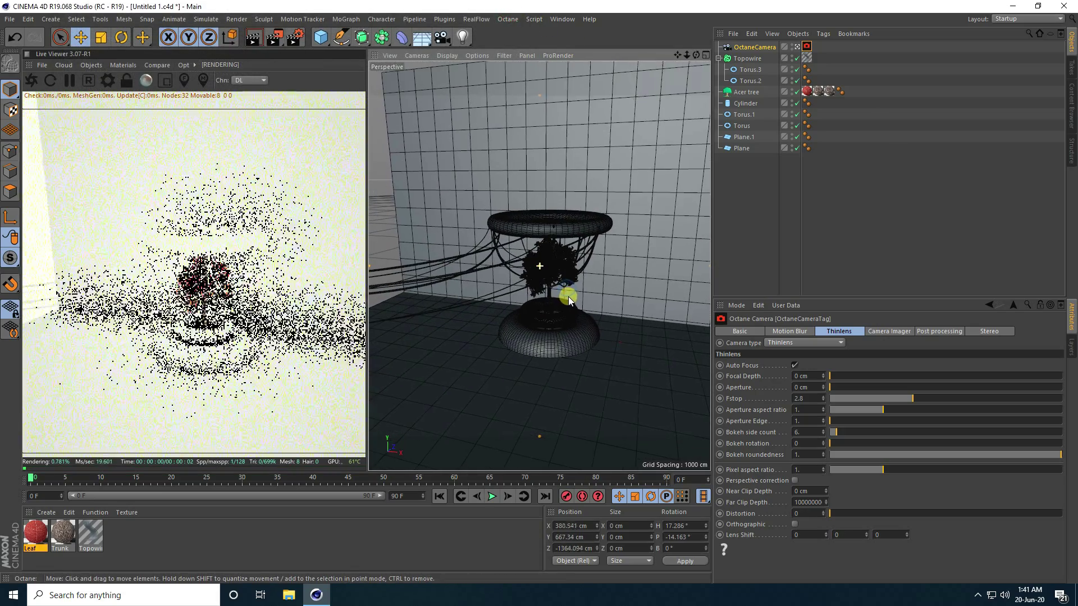
scroll(568, 297, up, 5)
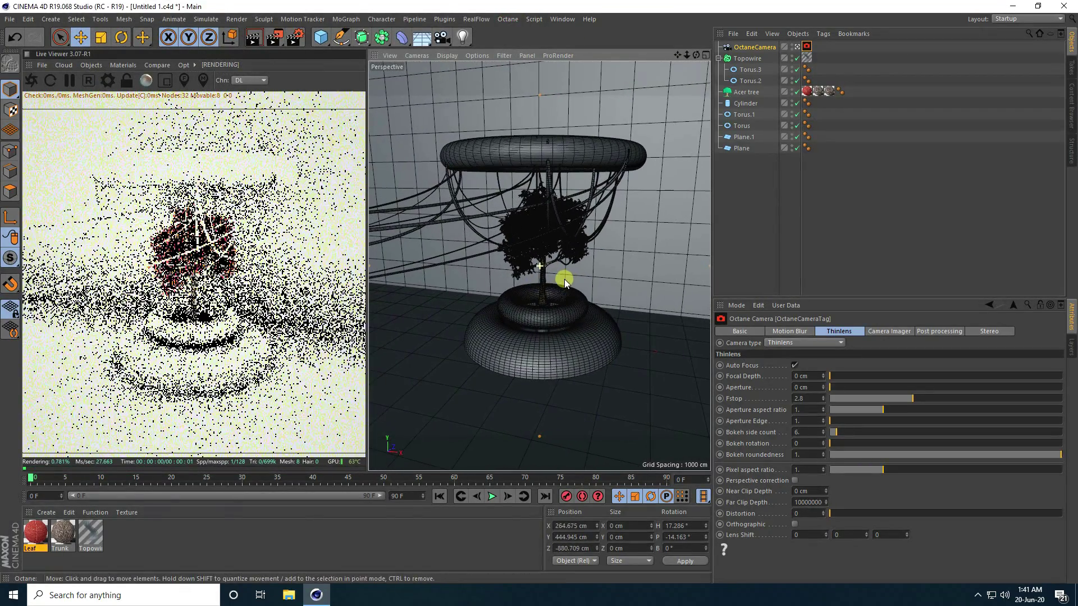
alt+middle_drag(547, 285, 540, 288)
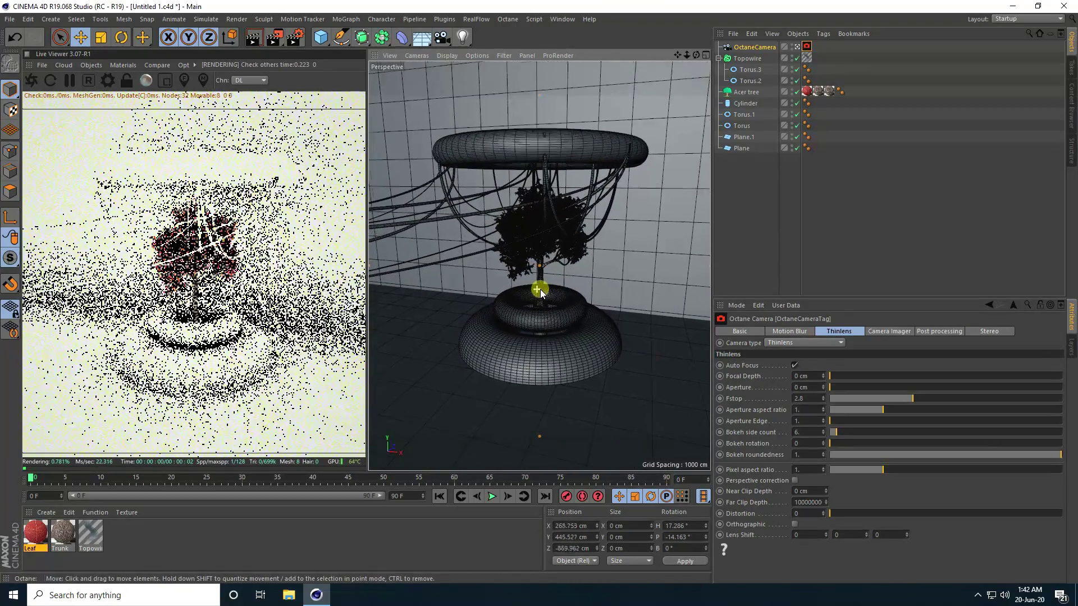
- Create a new Octane Material and open it in a maximized node editor
scroll(540, 289, up, 1)
scroll(537, 292, up, 2)
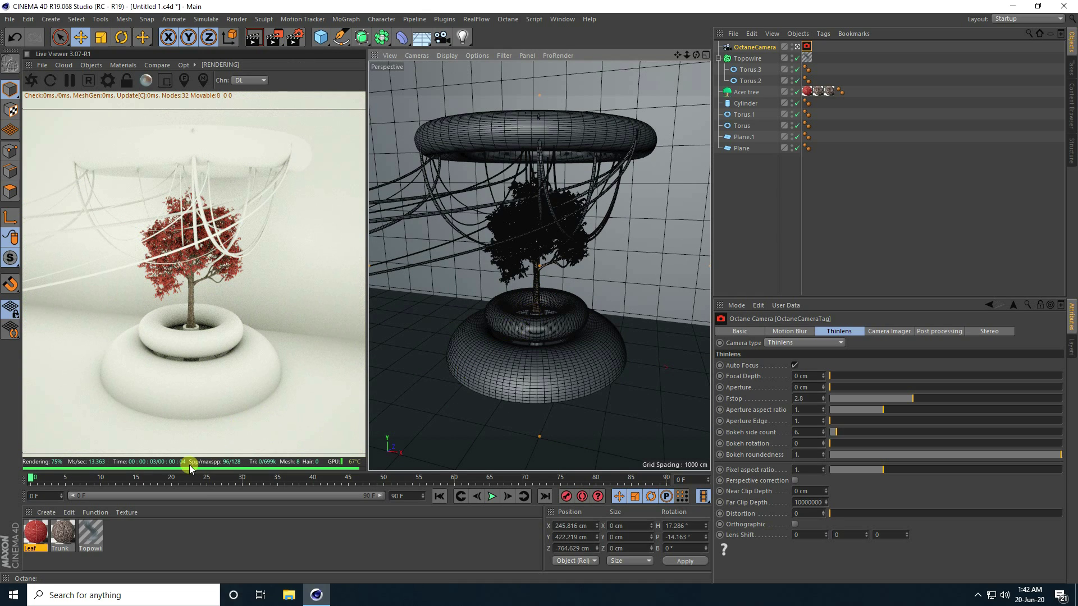
click(46, 513)
mouse_move(108, 432)
mouse_move(214, 410)
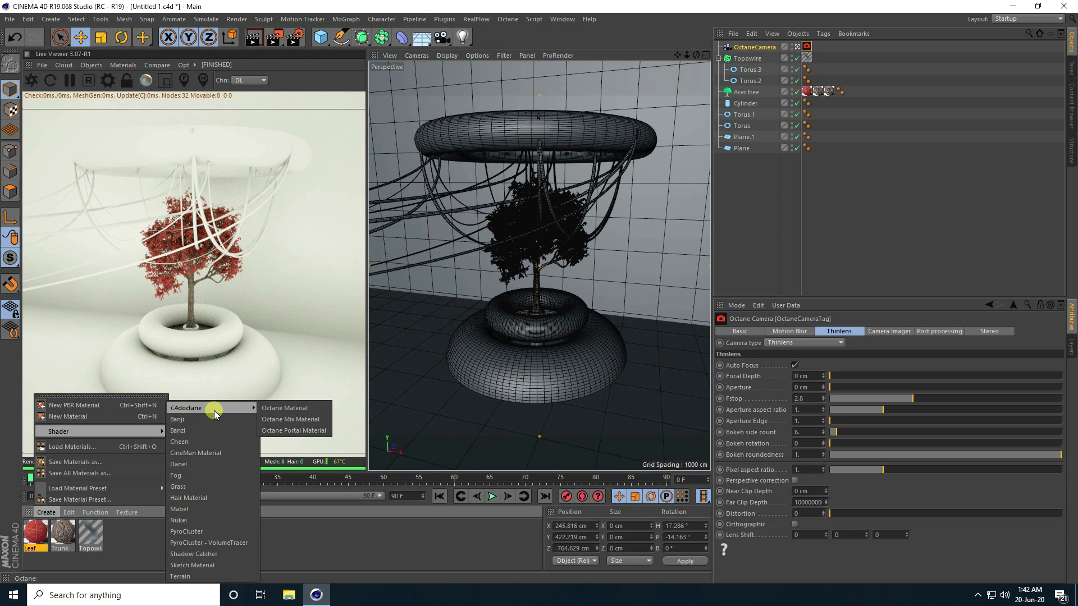
click(285, 408)
double_click(35, 532)
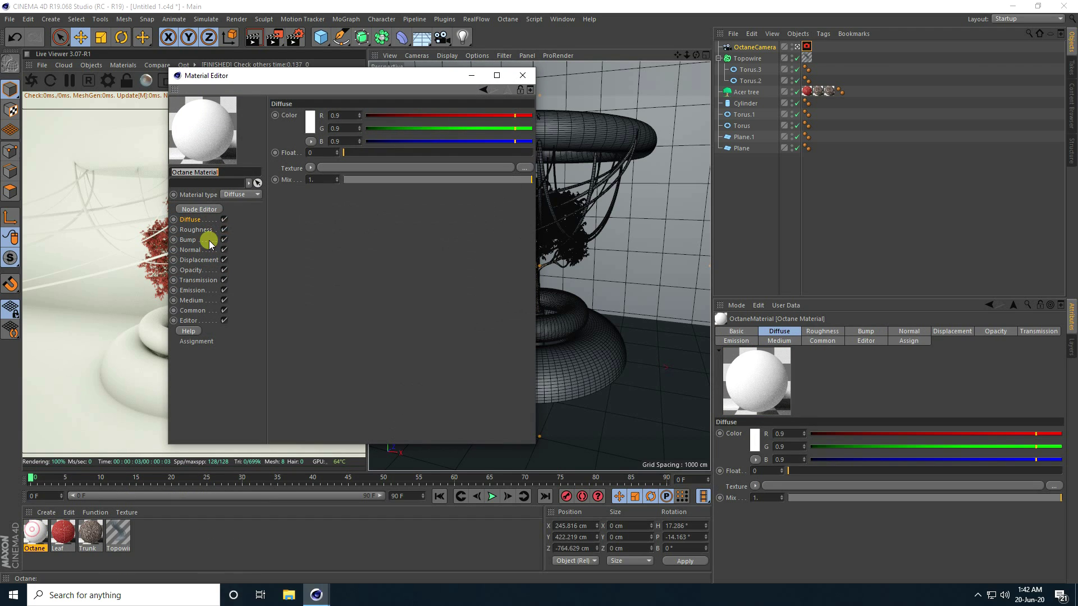
click(200, 208)
drag(354, 313, 466, 317)
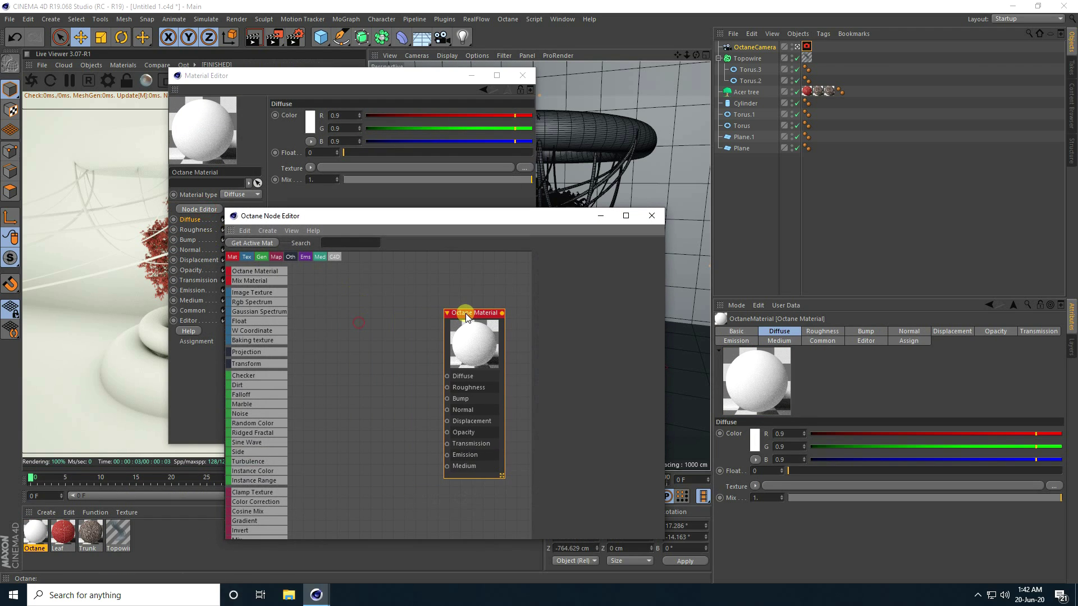
click(626, 215)
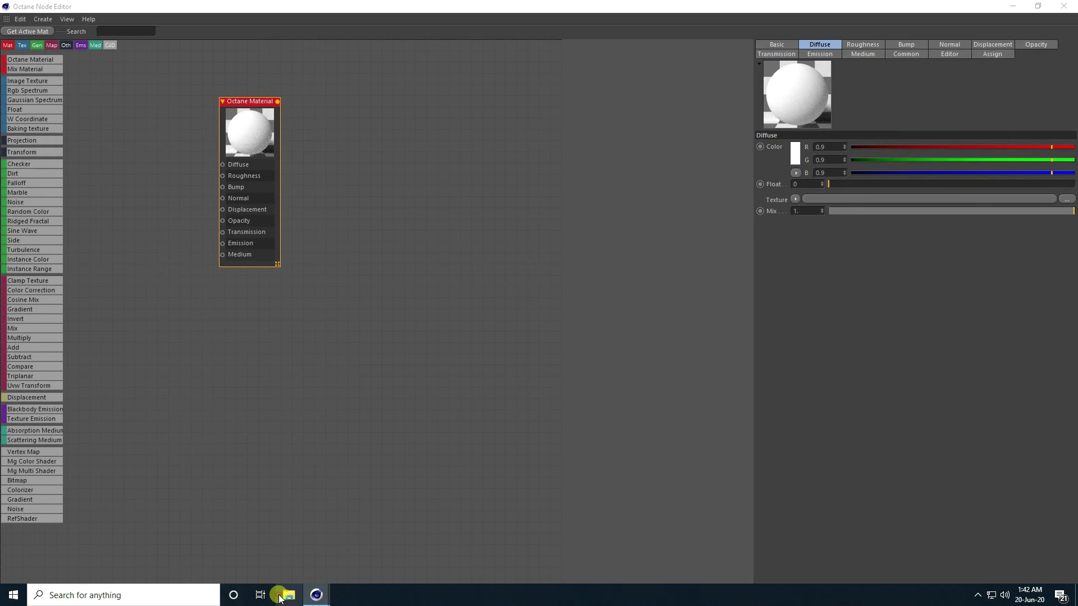
click(281, 597)
click(42, 130)
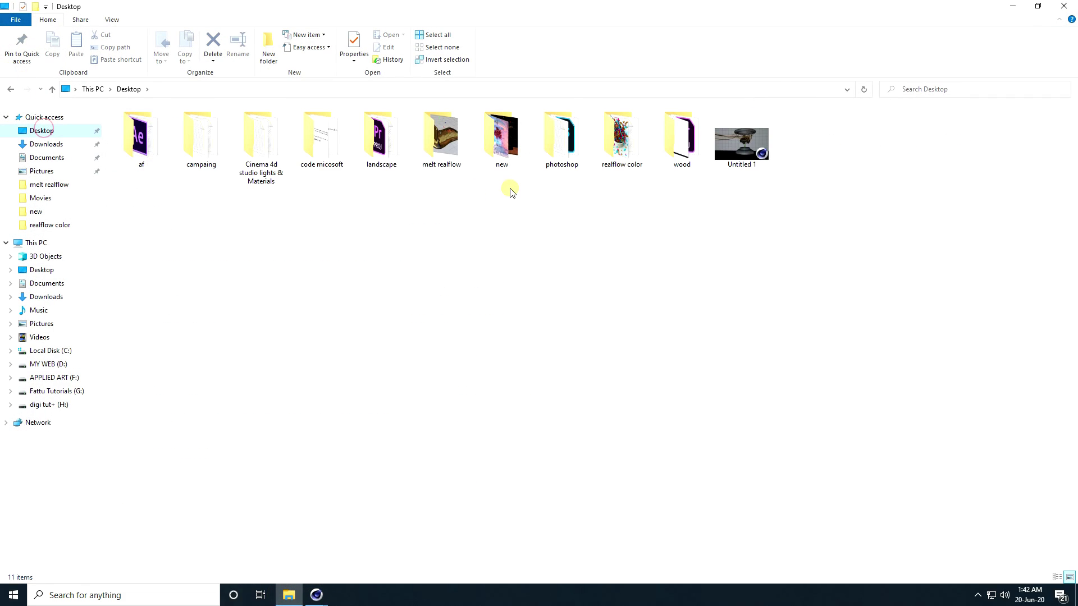
double_click(502, 159)
click(499, 143)
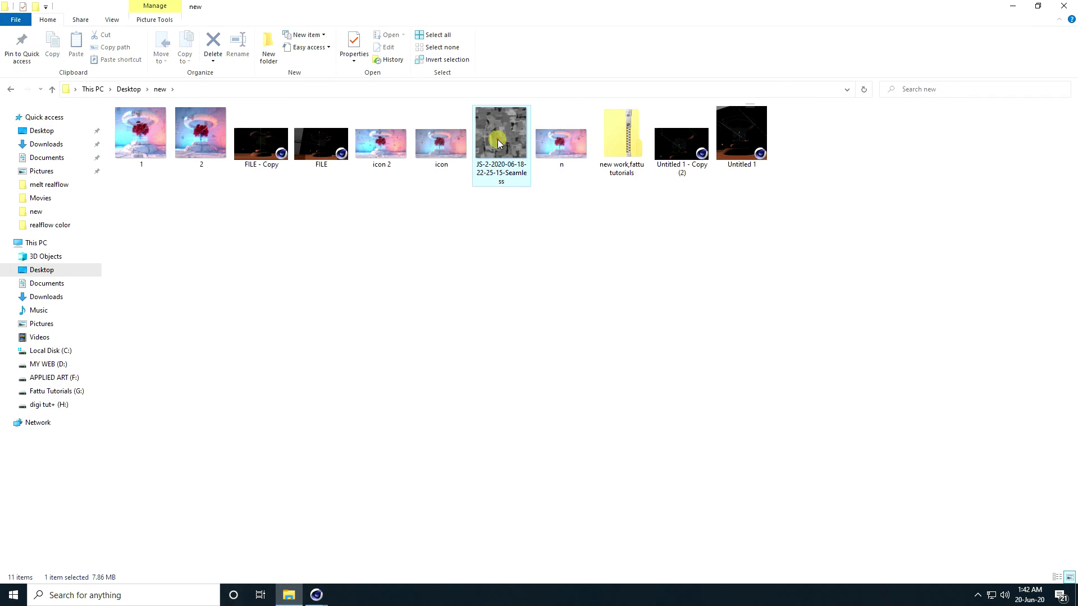
drag(499, 143, 424, 534)
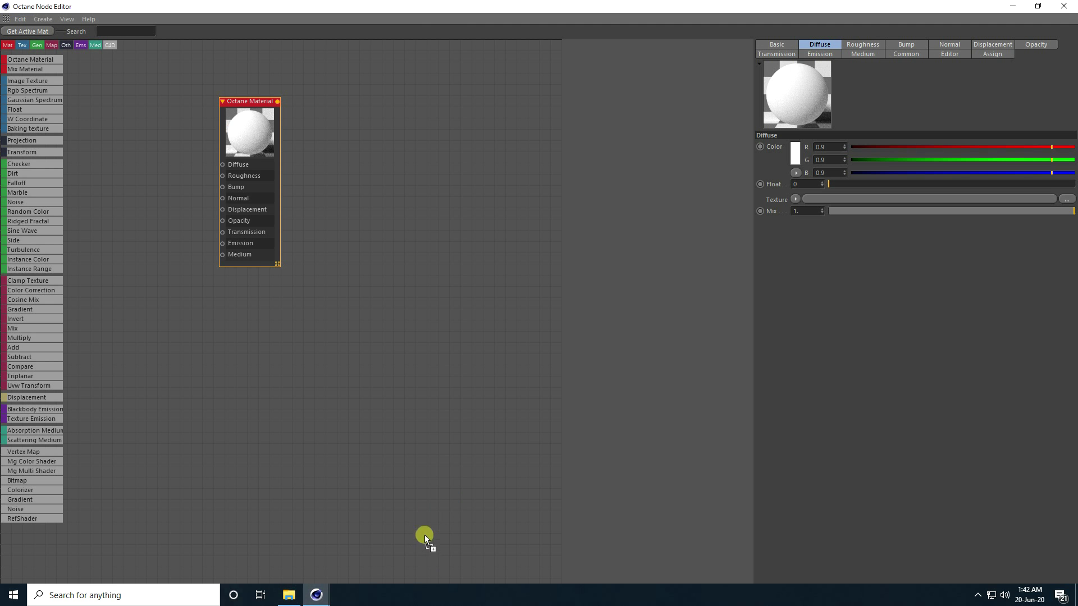
drag(121, 216, 110, 207)
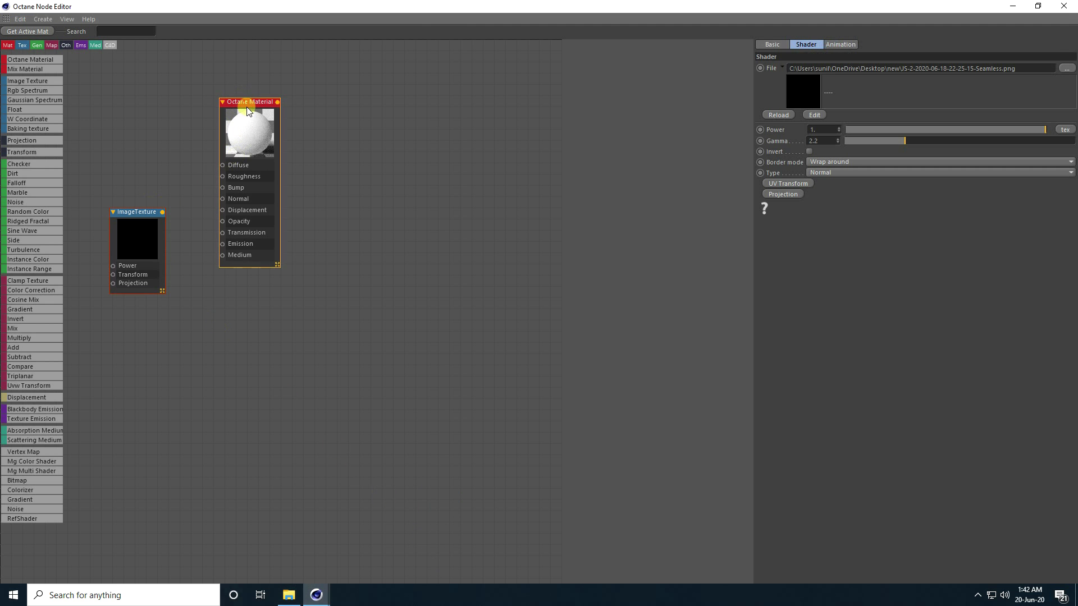
- Add a Displacement node, feed the image texture into it, and connect it to the material's Displacement channel
drag(244, 101, 271, 139)
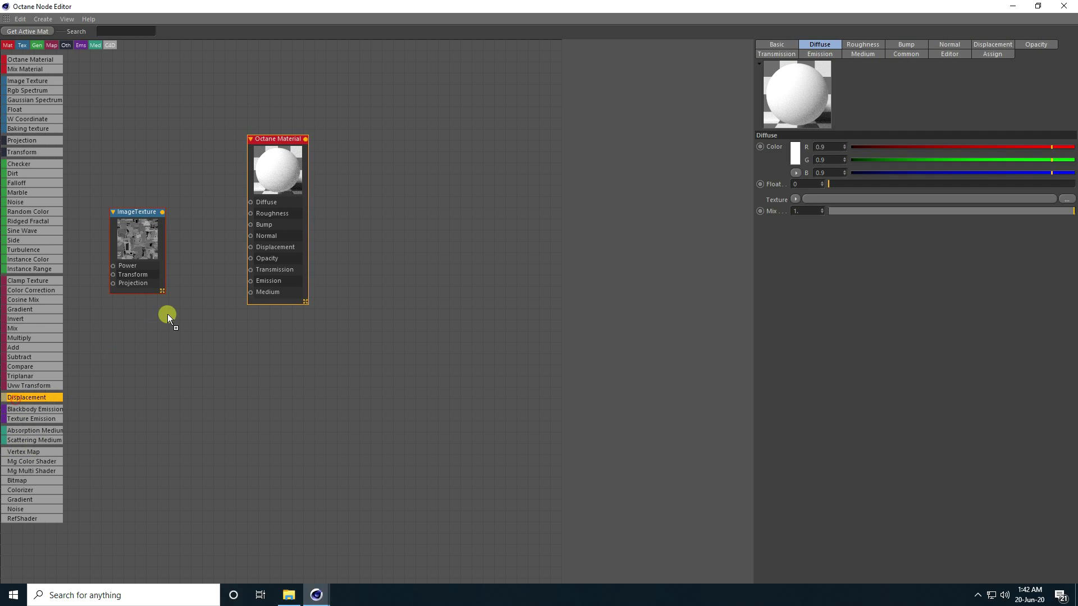
drag(167, 315, 171, 312)
drag(280, 140, 307, 145)
mouse_move(131, 211)
mouse_down()
mouse_move(113, 229)
mouse_move(144, 230)
mouse_move(181, 321)
mouse_move(219, 311)
mouse_move(246, 264)
mouse_move(280, 274)
mouse_move(276, 256)
mouse_up()
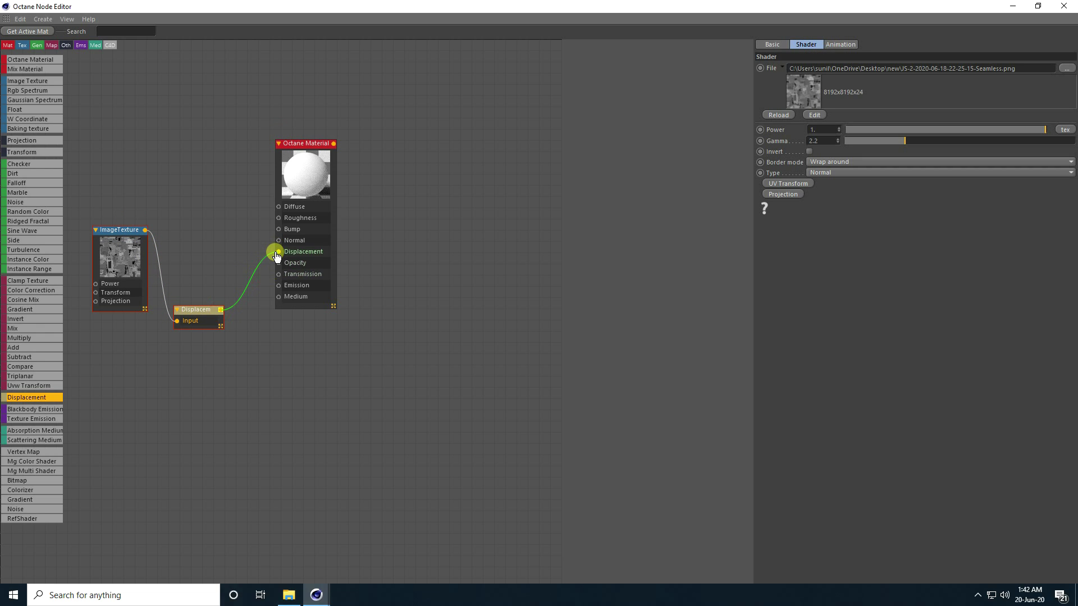
- Set the Displacement node's level of detail to 8192x8192 and its amount to 20 cm, and close both material editors
click(201, 301)
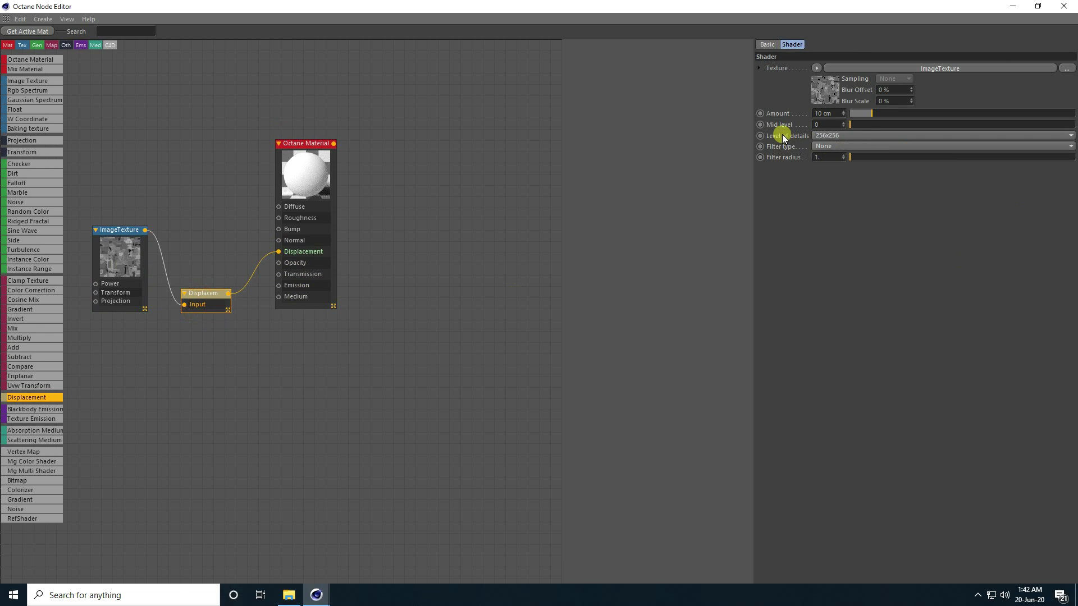
click(841, 139)
click(834, 200)
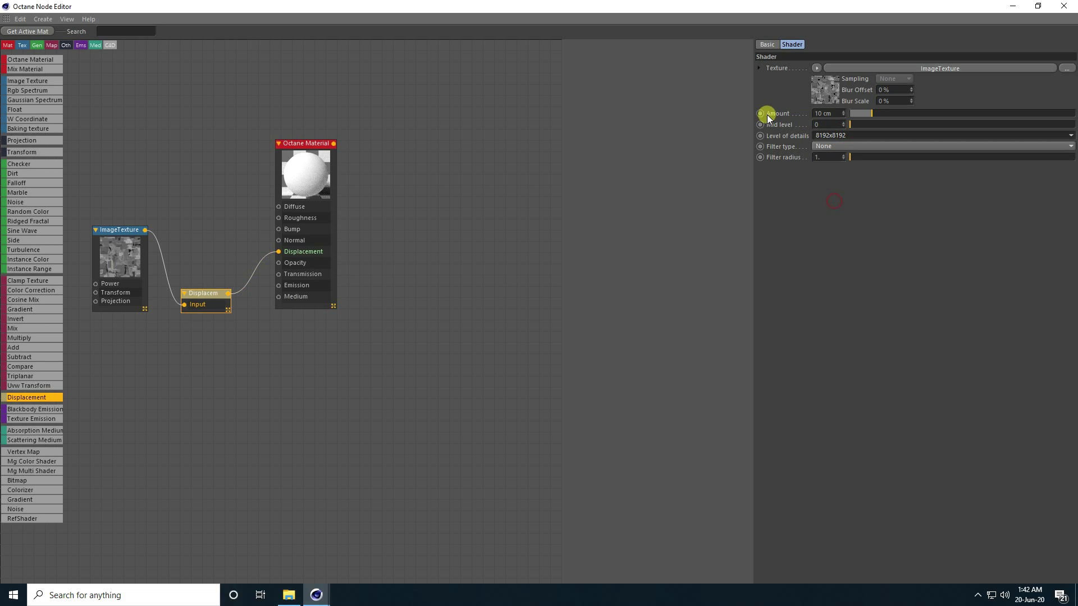
drag(838, 113, 795, 114)
text(20)
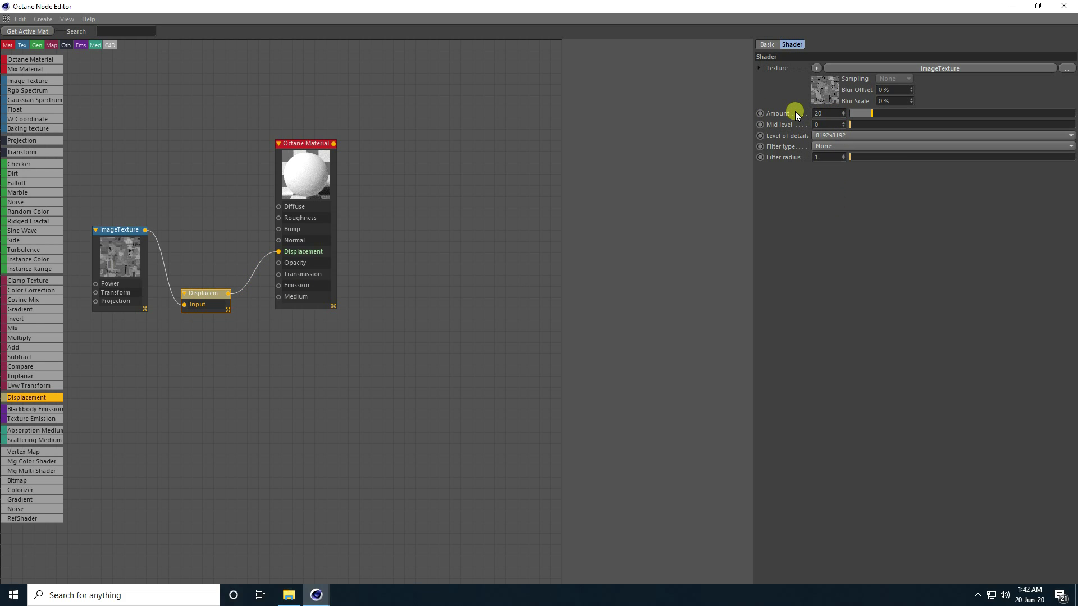
key(Return)
click(1065, 7)
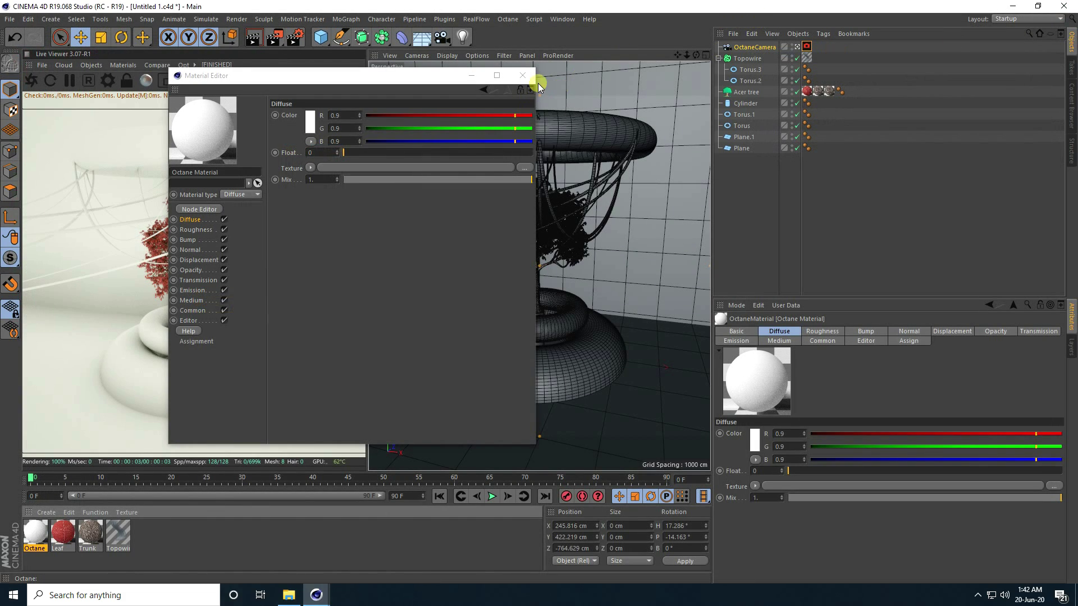
click(529, 80)
- Apply the displaced Octane material to the Plane floor object and save the project
drag(34, 536, 751, 147)
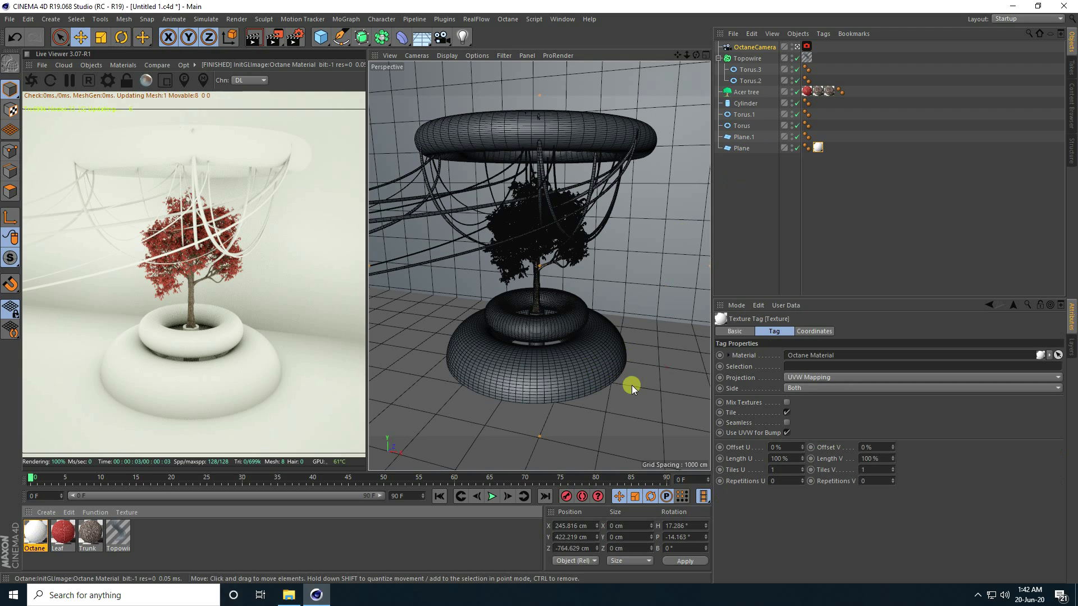
click(10, 18)
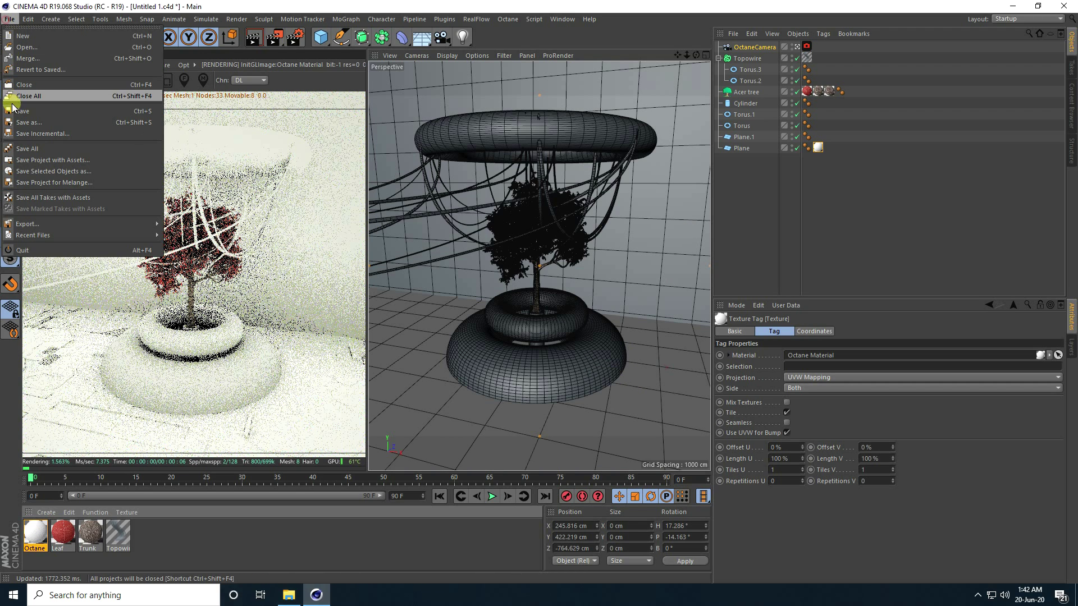
click(14, 111)
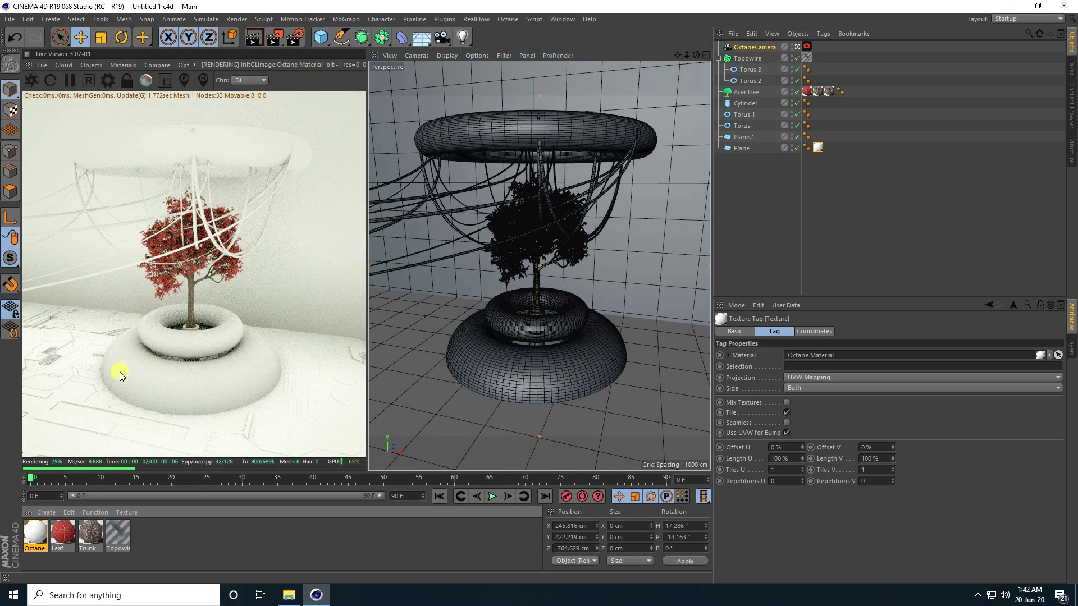
- Set the floor texture tag's Length U and Length V to 50%
click(789, 459)
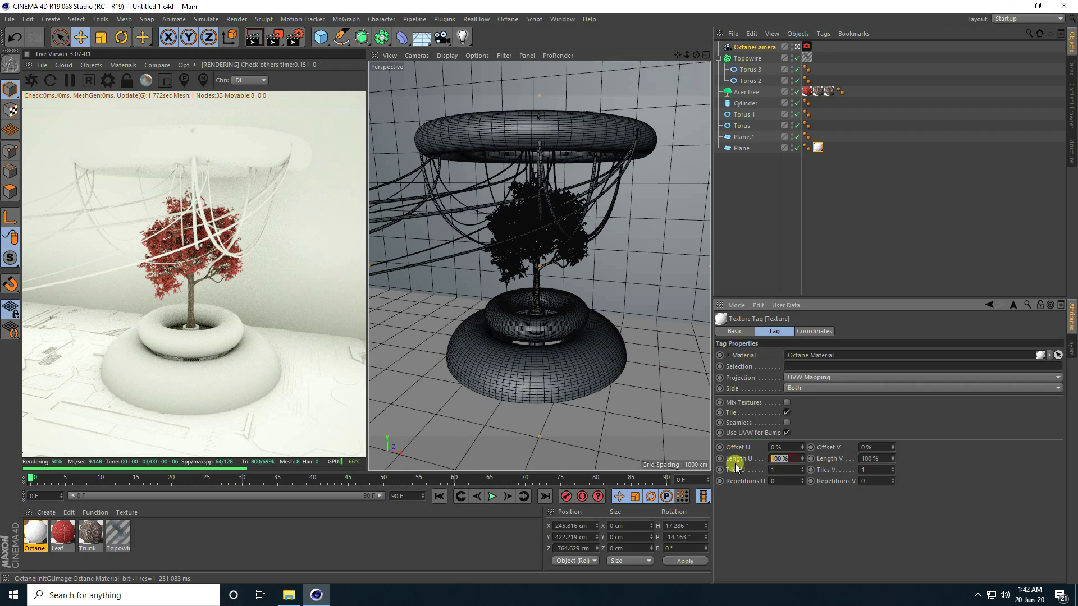
text(50)
key(Return)
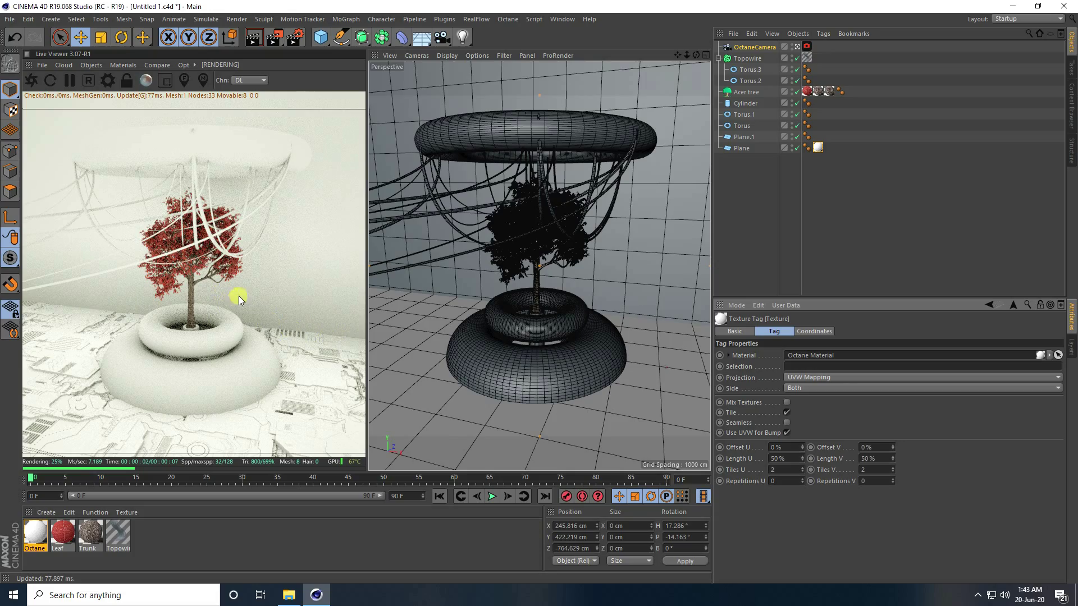
- Reframe the Octane camera farther back at about X 413, Y 413, Z -943 cm, and add an Octane Daylight
scroll(469, 306, down, 3)
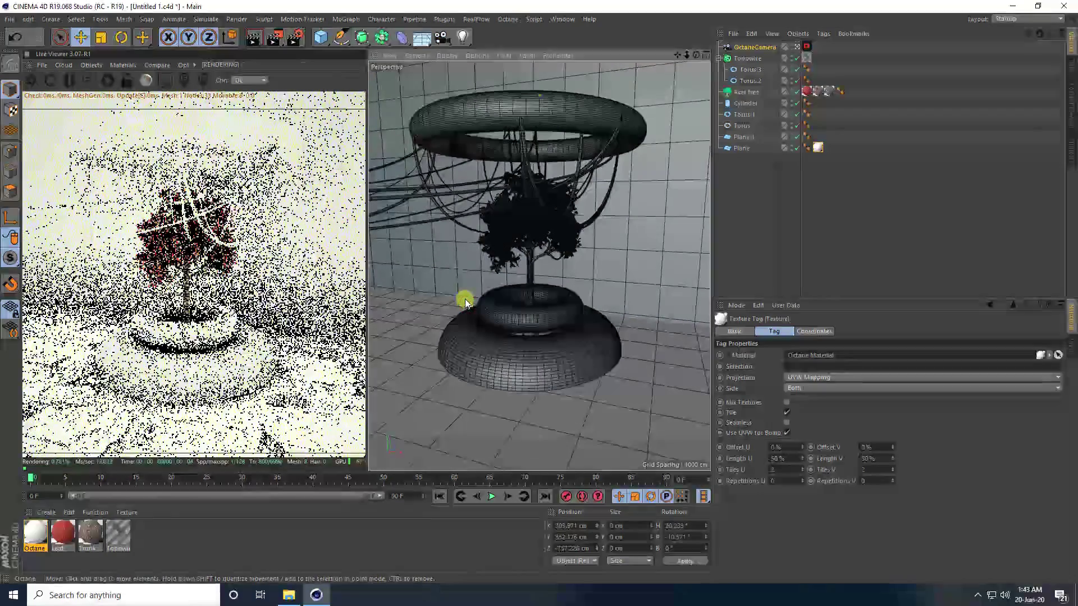
scroll(474, 304, up, 2)
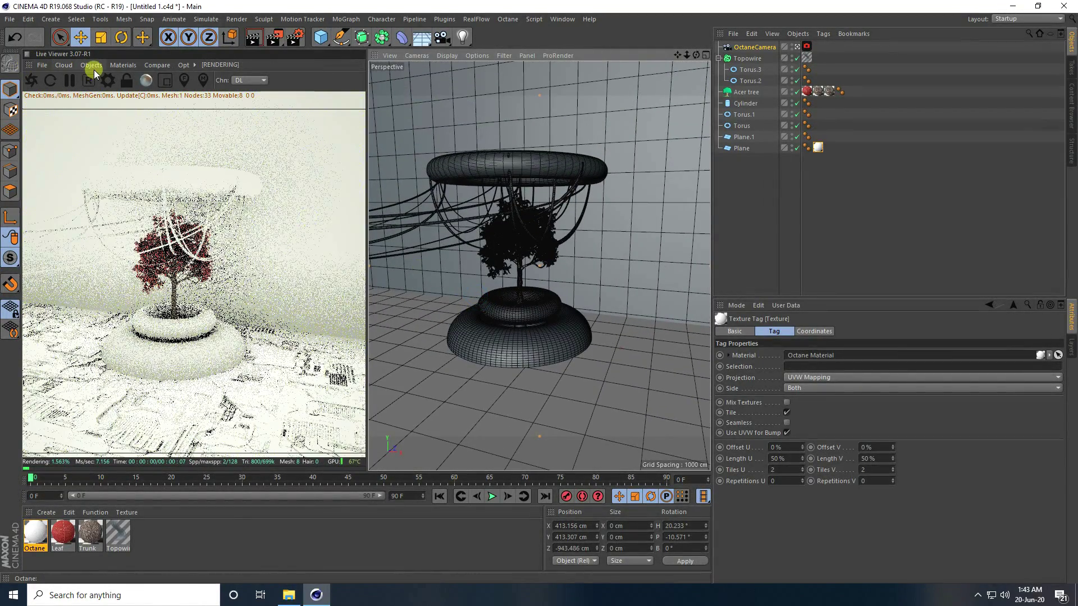
click(92, 66)
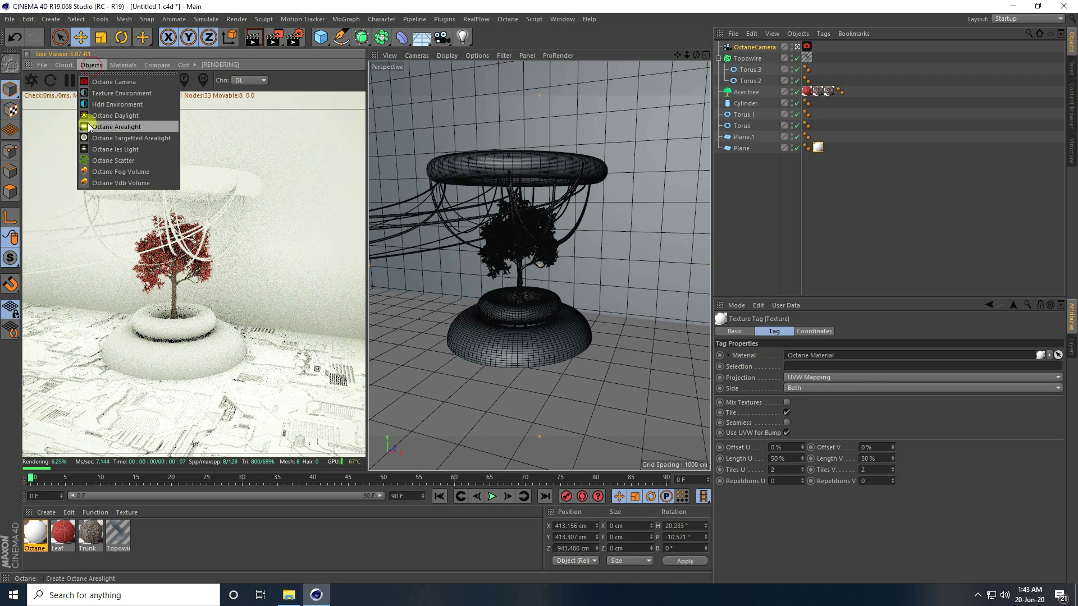
click(125, 116)
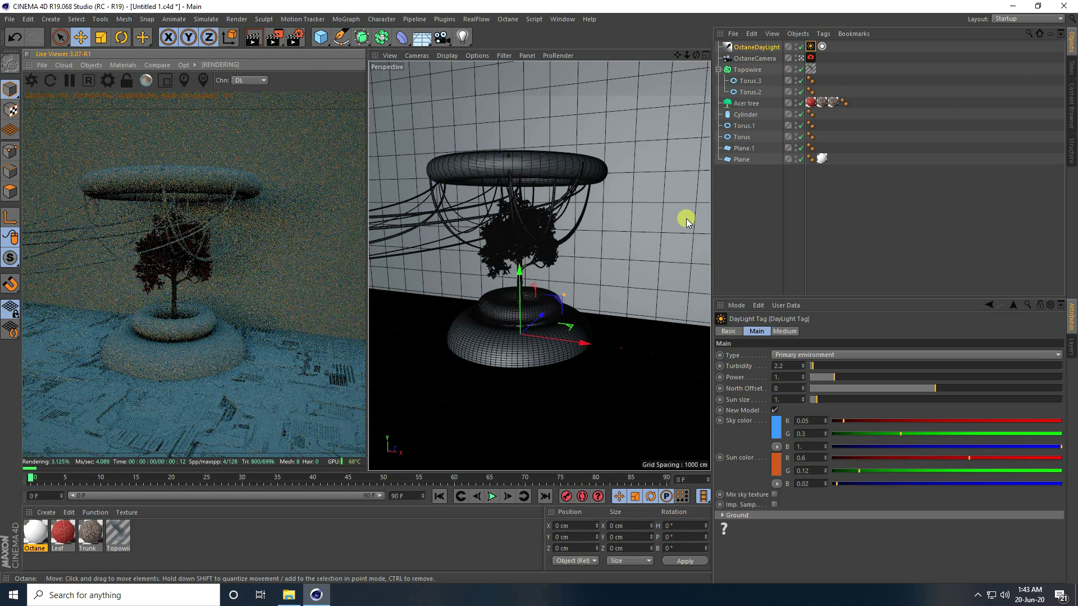
- Enable the daylight's Sun expression and set its time to 23:00:00
click(822, 48)
click(725, 331)
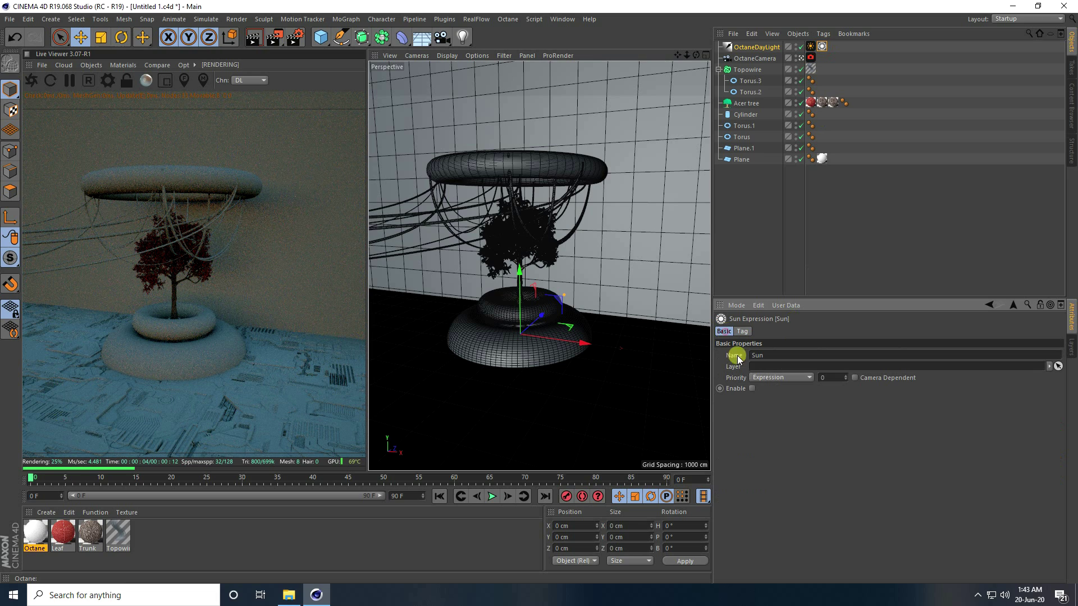
click(753, 389)
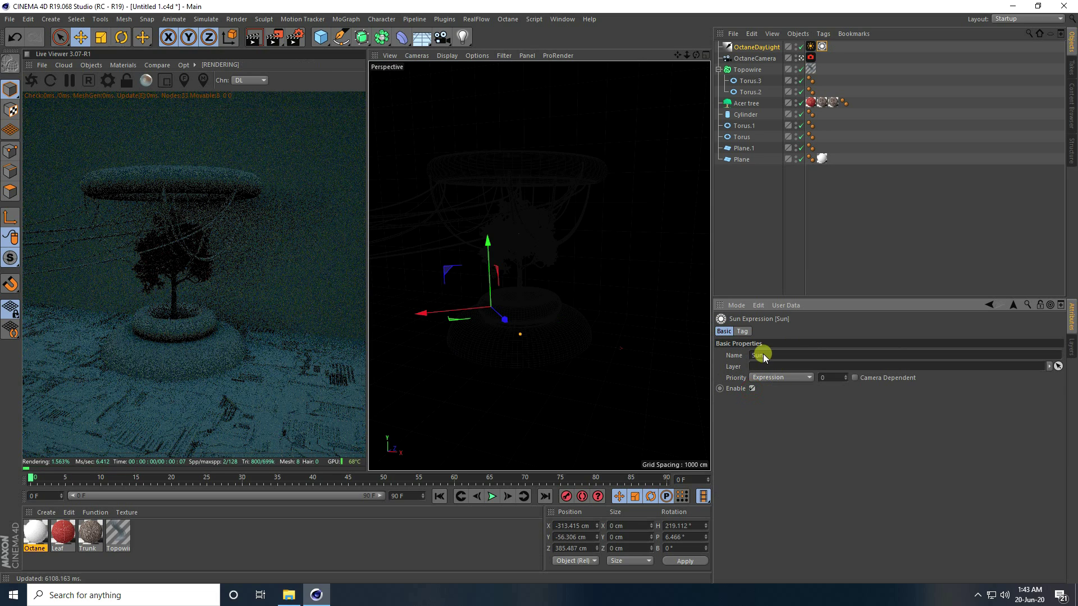
click(742, 332)
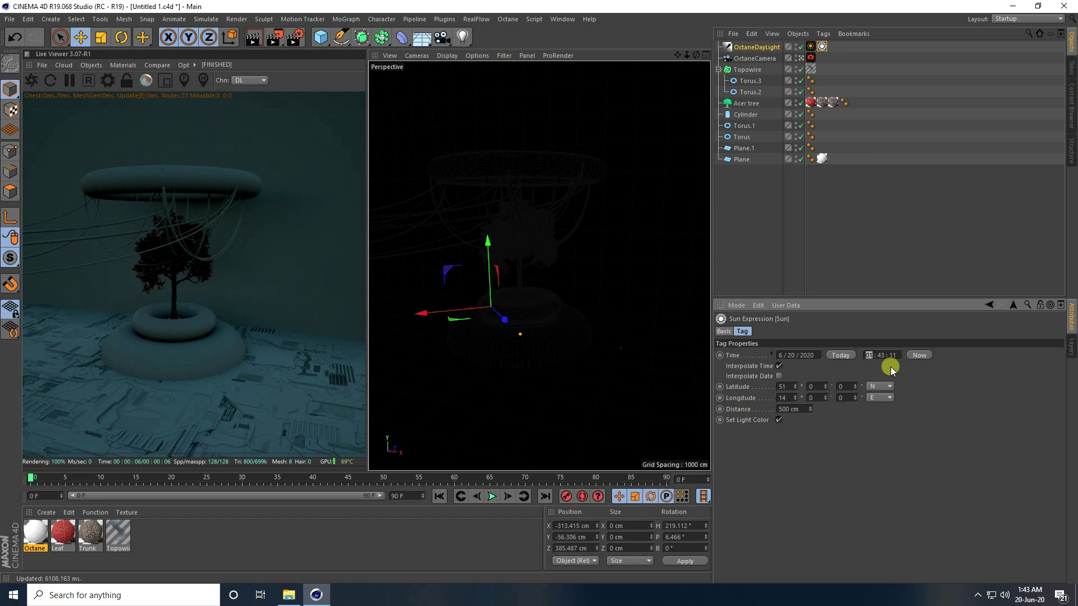
text(23:0: 0)
key(Return)
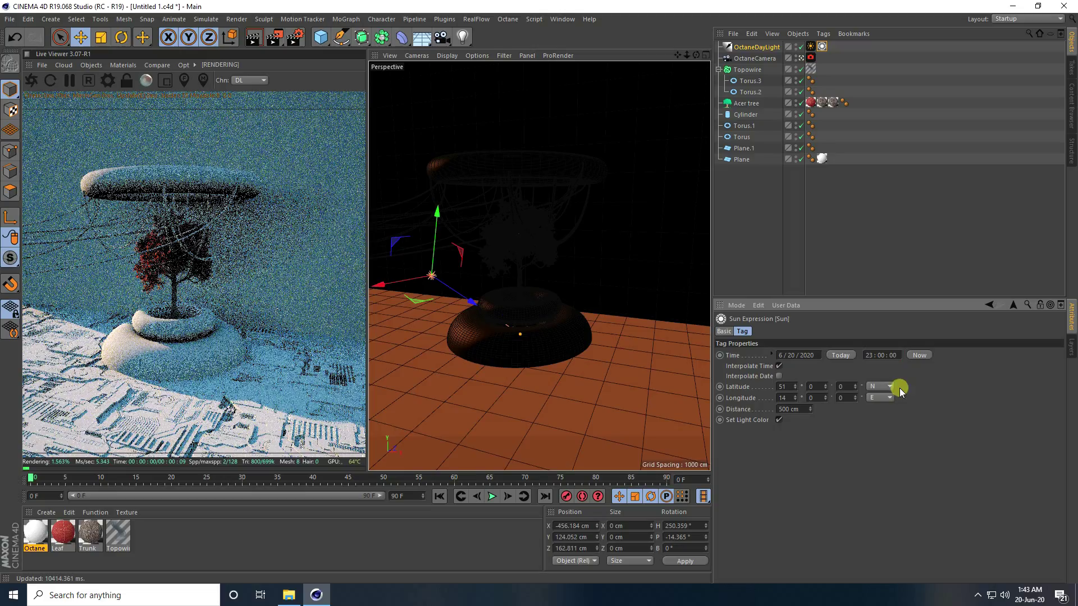
alt+drag(187, 329, 248, 323)
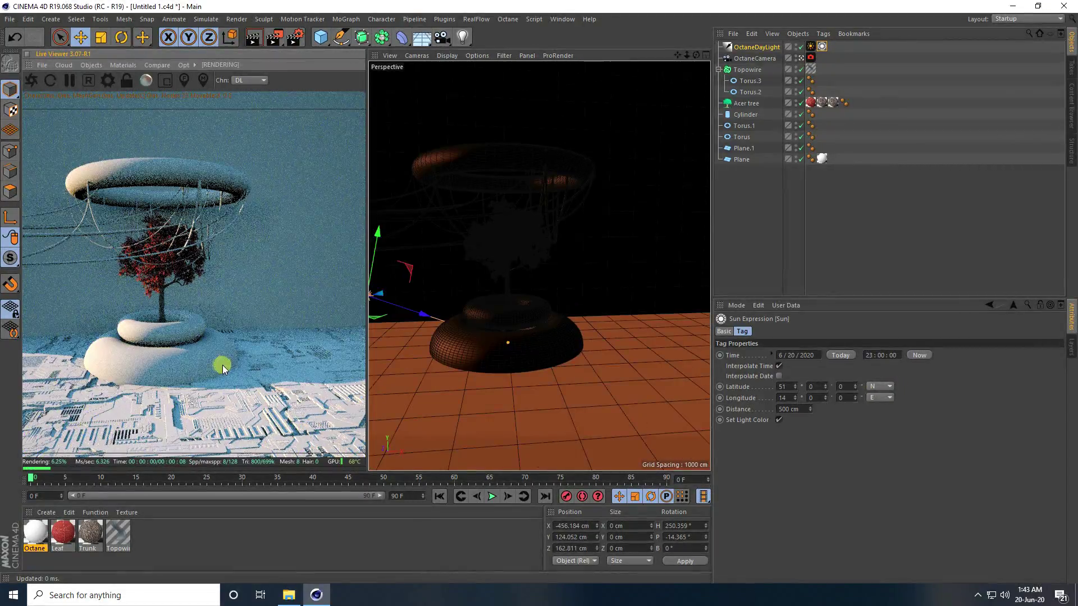
alt+drag(197, 361, 257, 287)
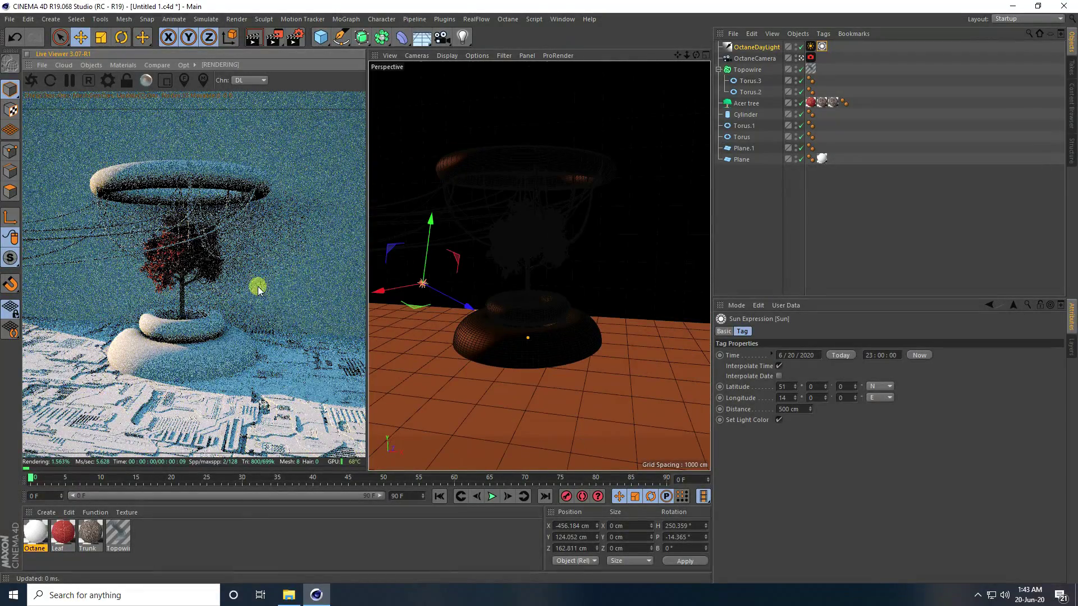
- Try Sun expression times of 05:00:00 and 10:00:00, and settle on 12:00:00
click(868, 356)
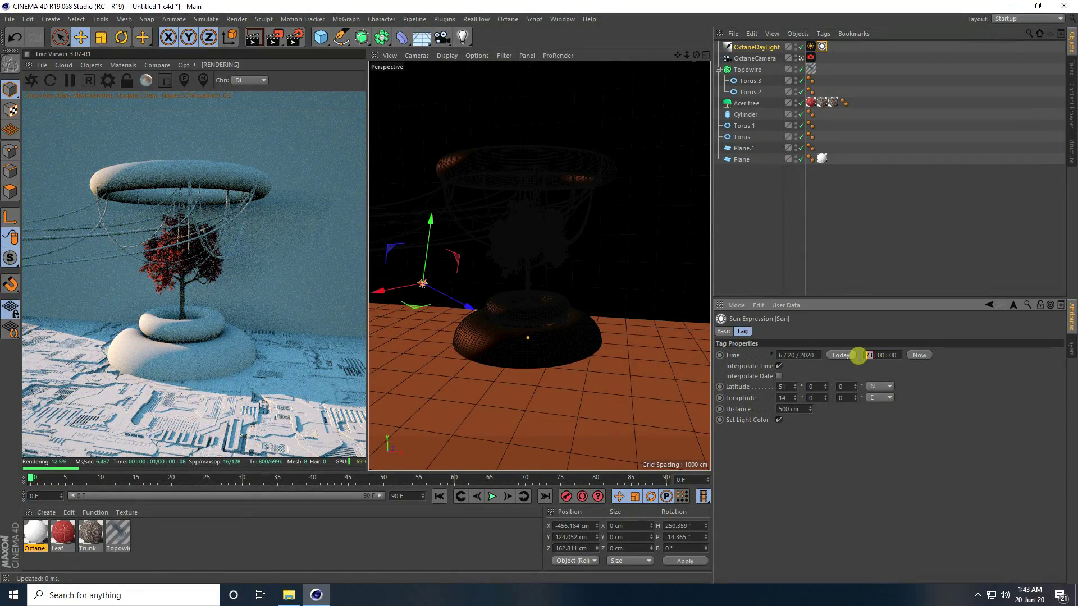
text(5)
key(Return)
click(893, 356)
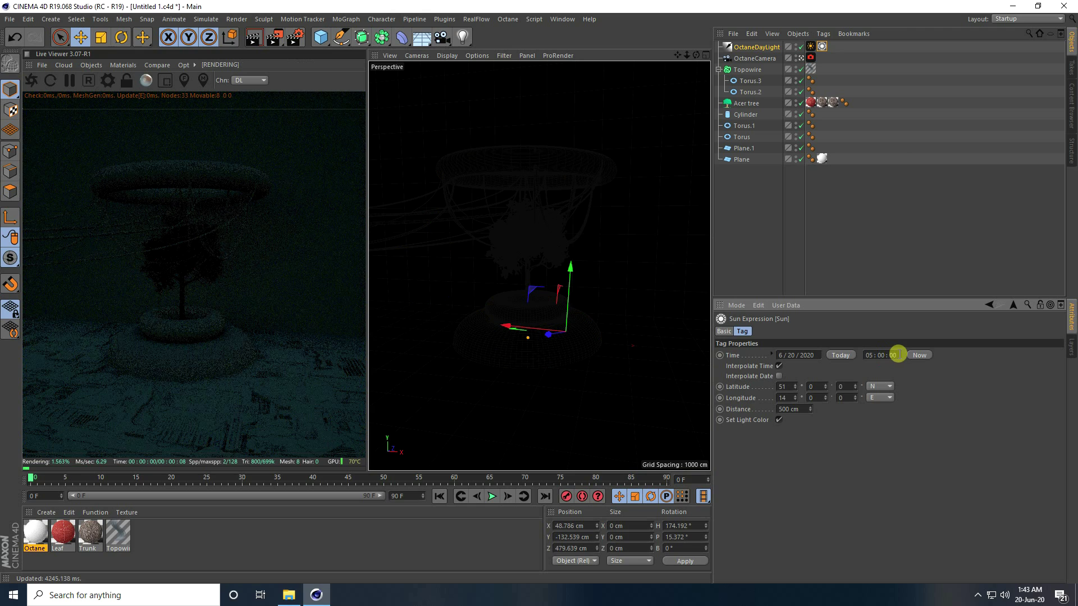
click(870, 355)
text(10)
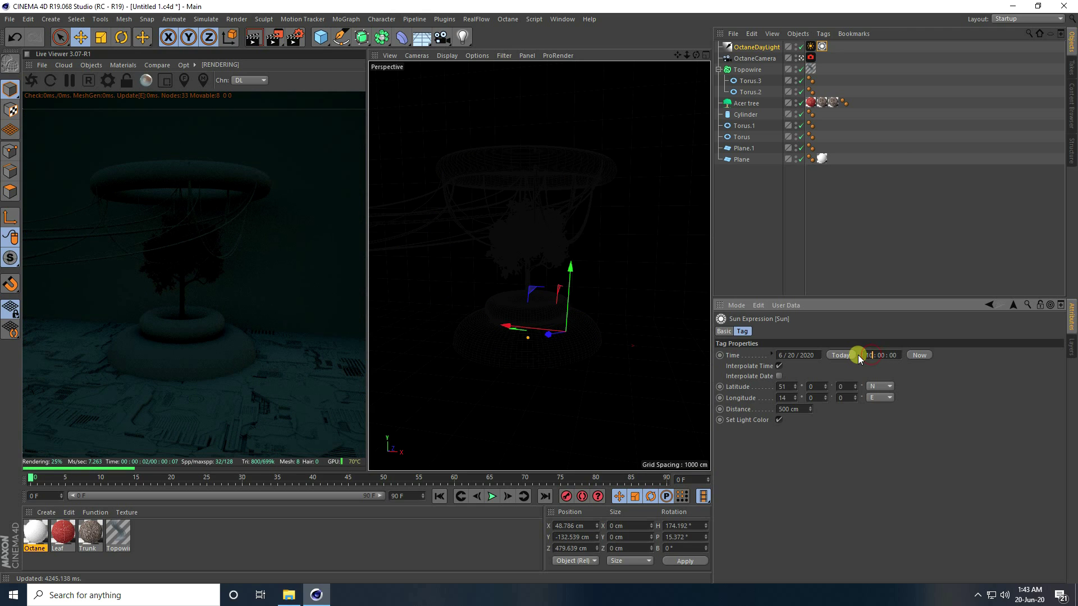
key(Return)
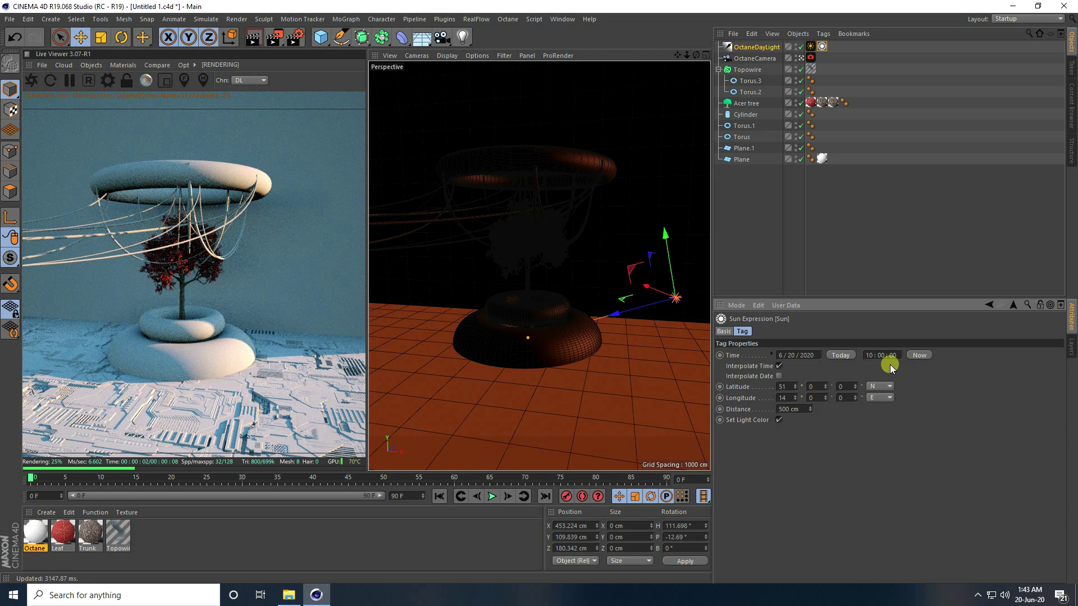
text(12)
key(Return)
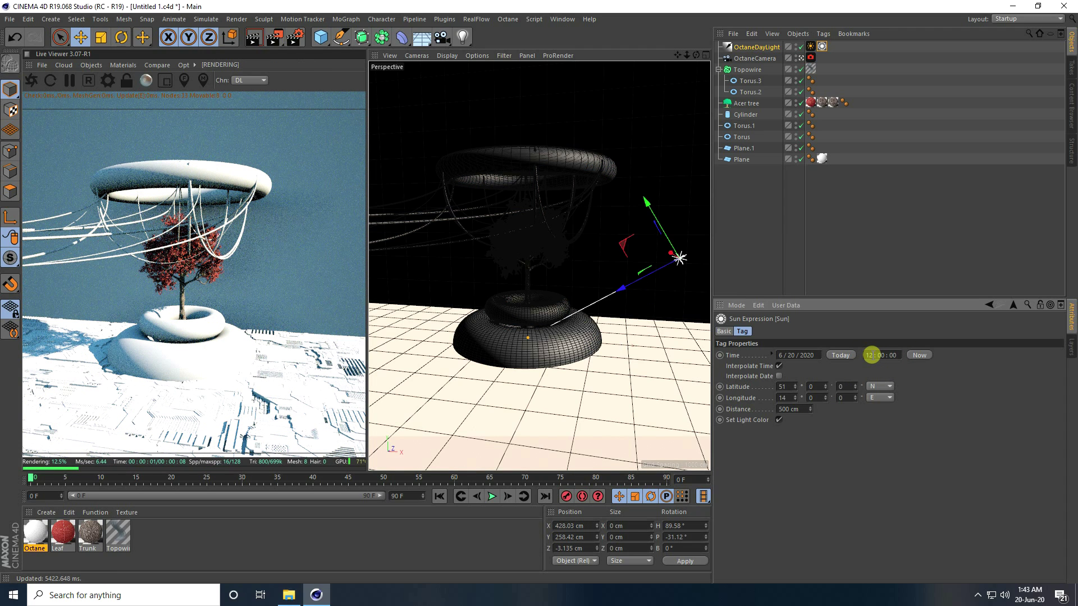
- Set the daylight's Sun expression time to 23:00:00 and reframe the camera slightly around the tree and tori
click(870, 354)
text(23)
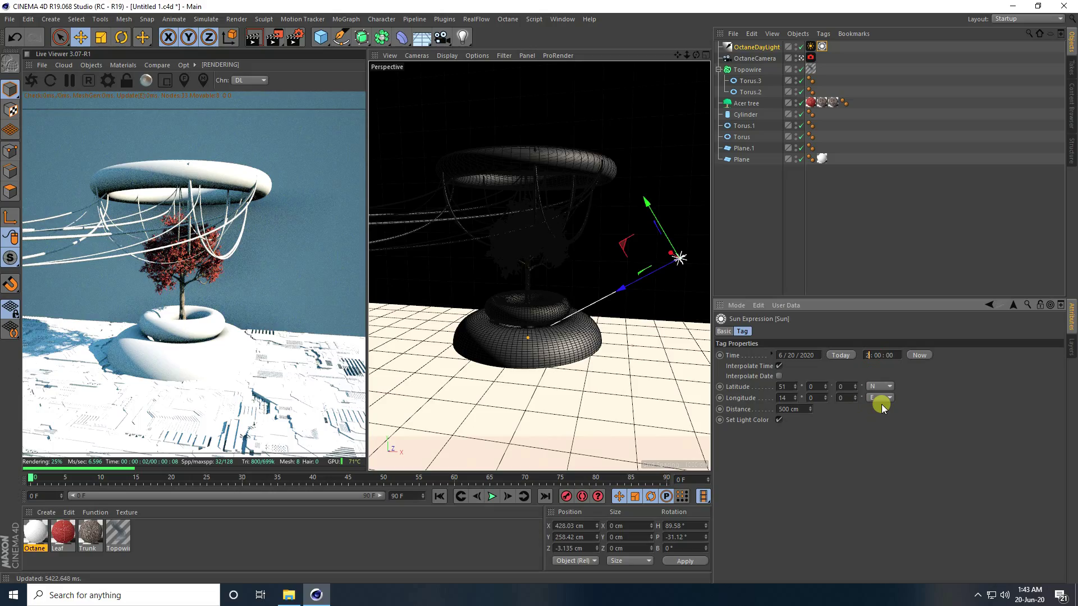
key(Return)
click(884, 355)
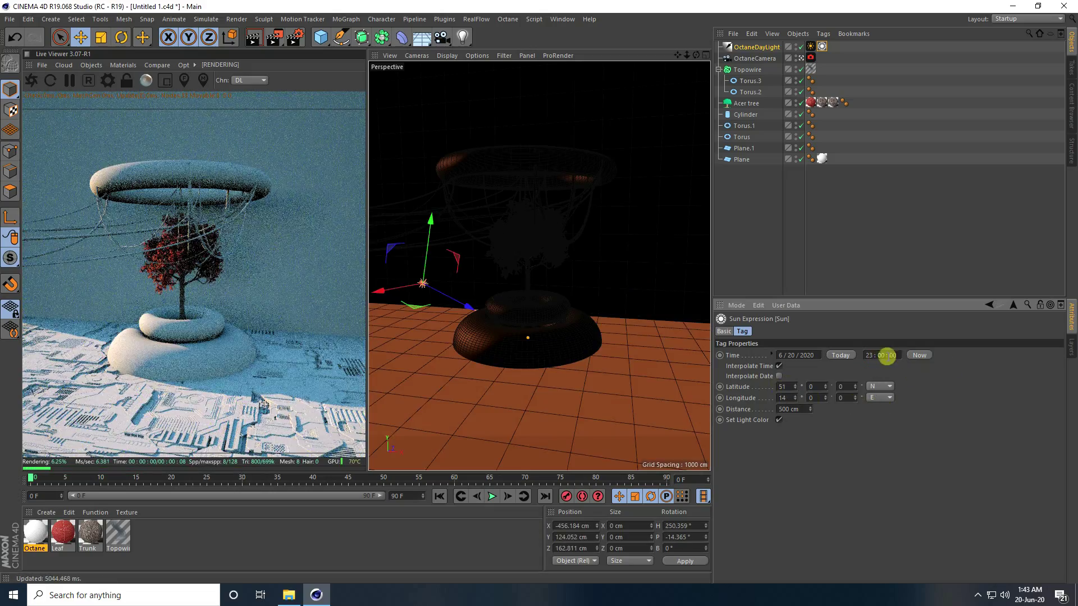
click(163, 320)
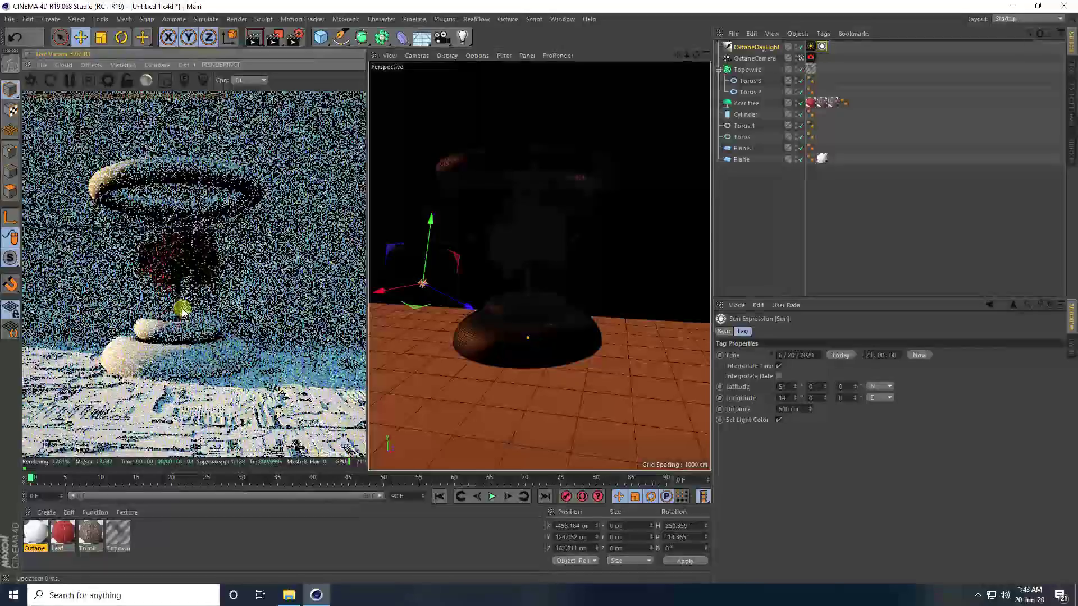
scroll(189, 303, up, 2)
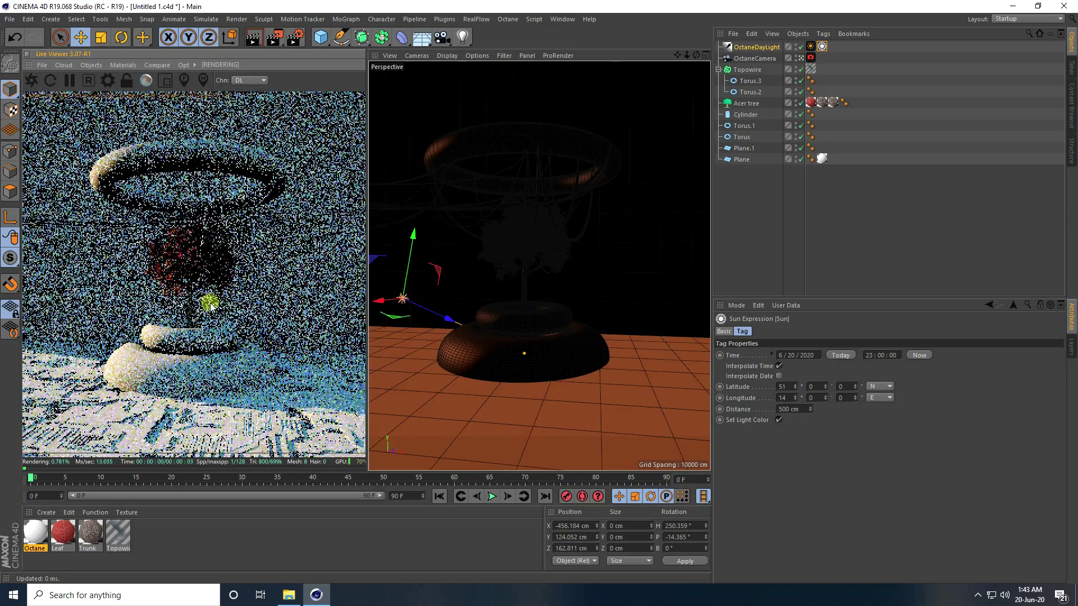
scroll(191, 308, down, 2)
scroll(194, 317, down, 1)
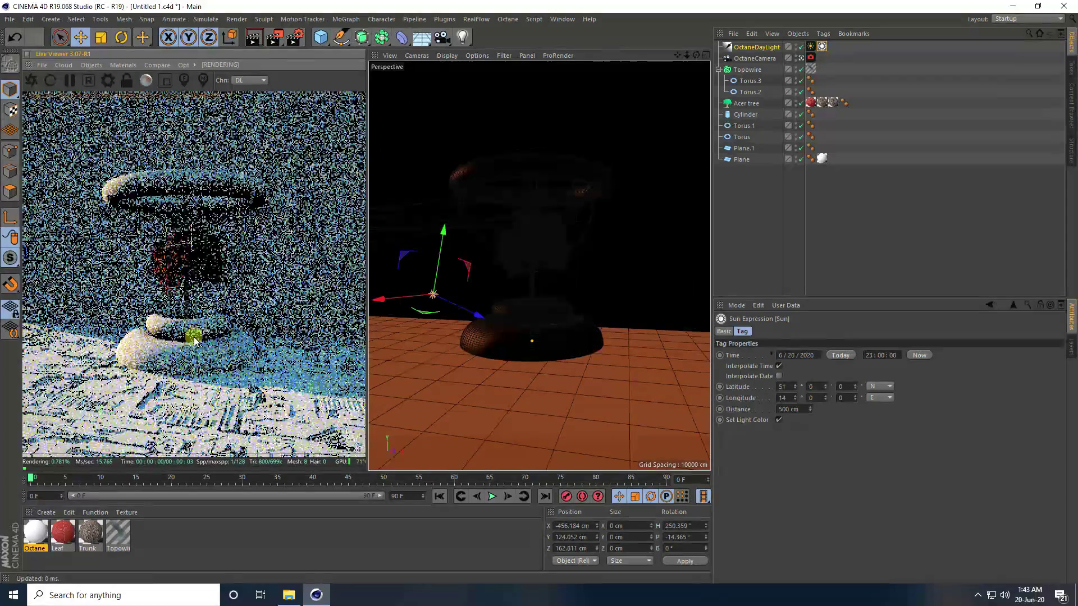
- Add a plane and move it along X to about -444 cm, beside the stacked tori
click(323, 42)
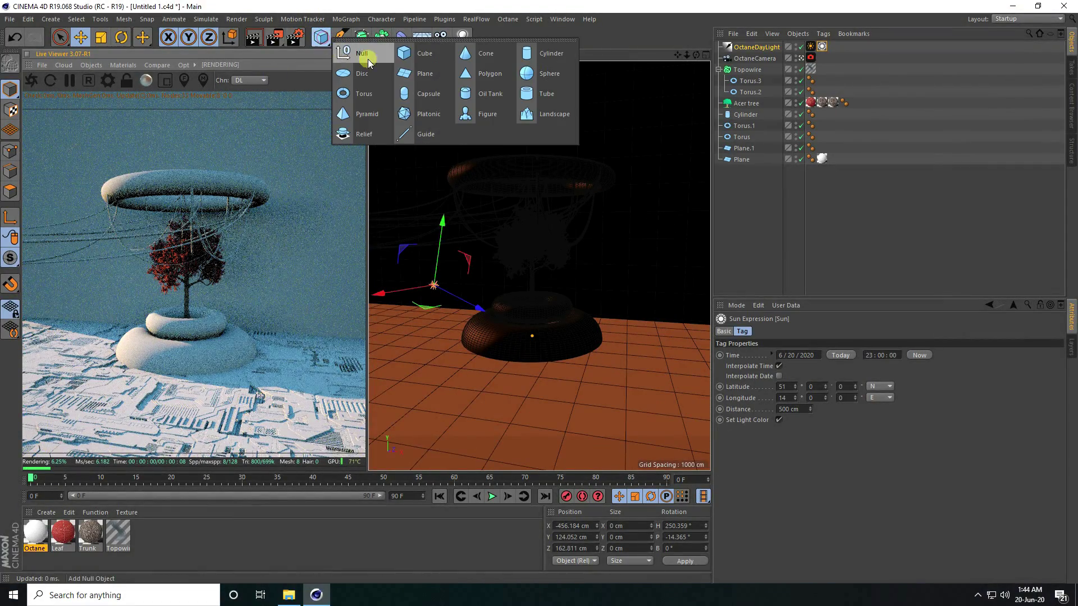
click(422, 69)
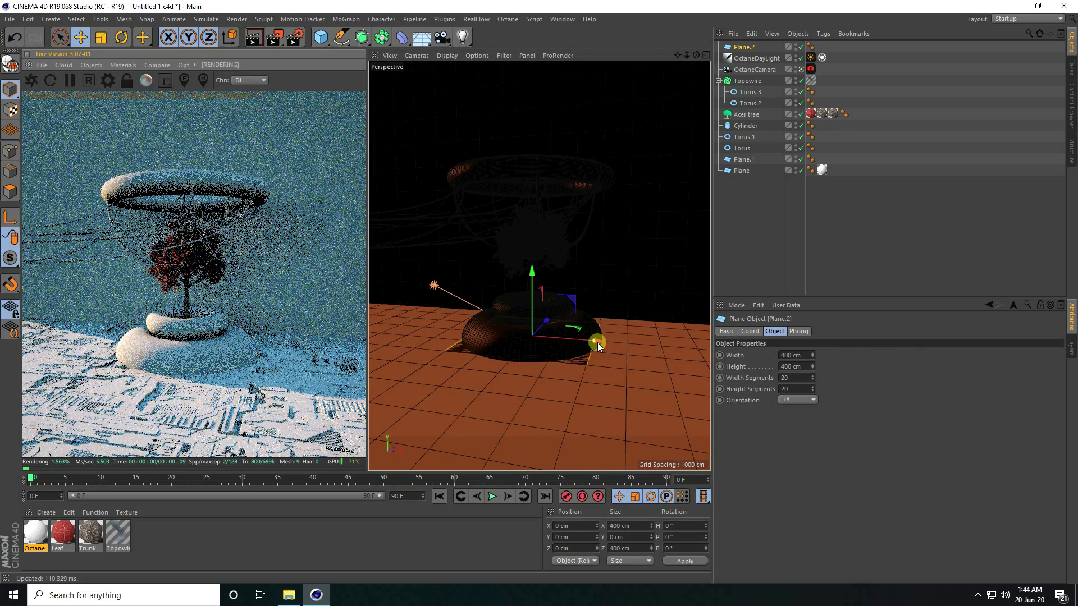
drag(598, 343, 476, 315)
key(ctrl+z)
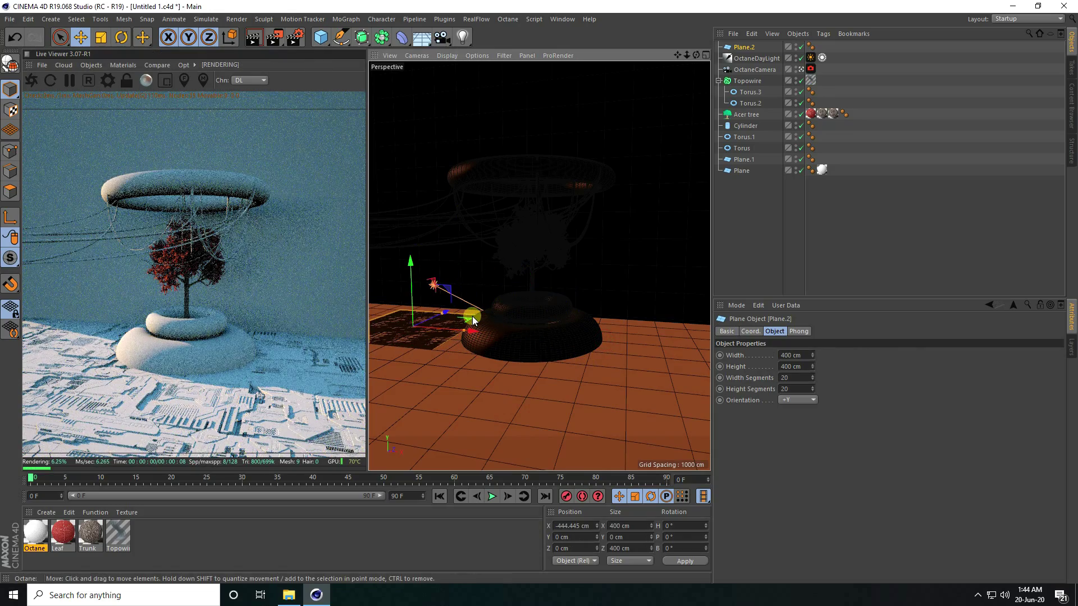
- Create an Octane diffuse material with Blackbody emission and enable Surface brightness
click(46, 513)
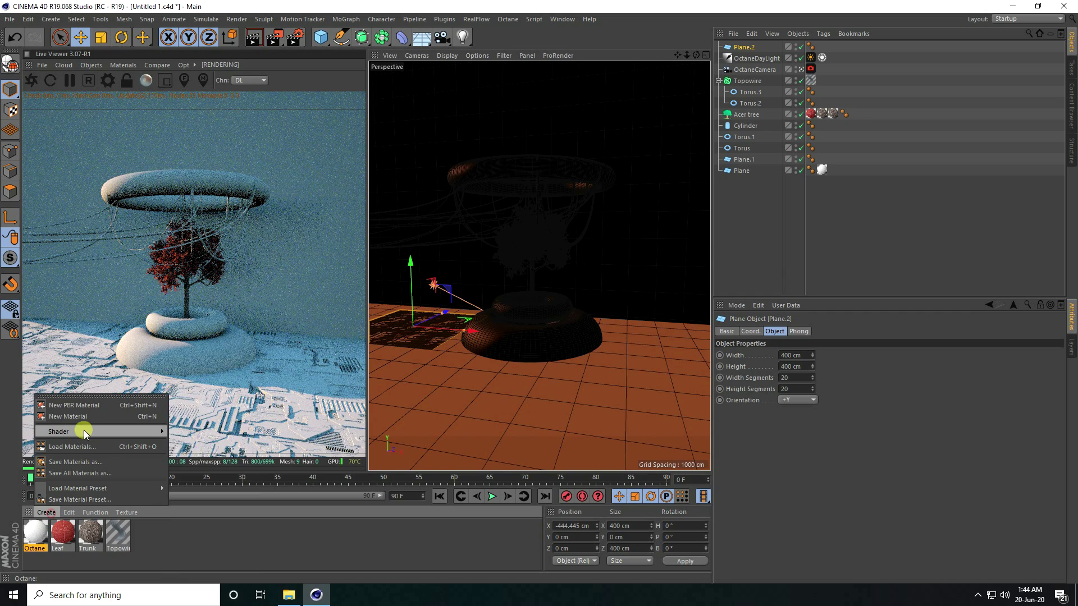
mouse_move(83, 430)
mouse_move(213, 409)
click(281, 409)
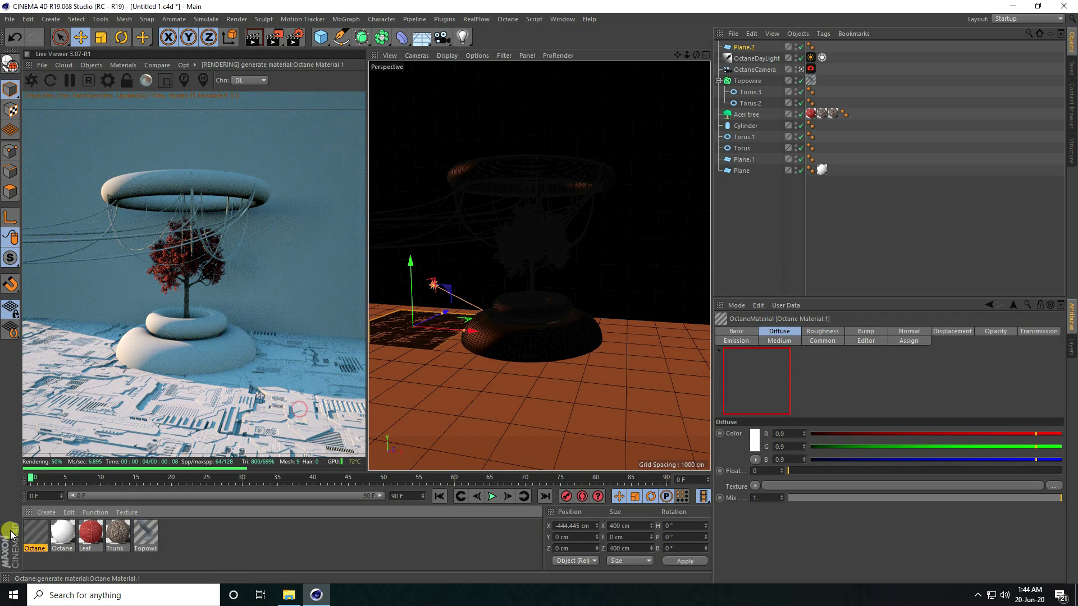
double_click(33, 535)
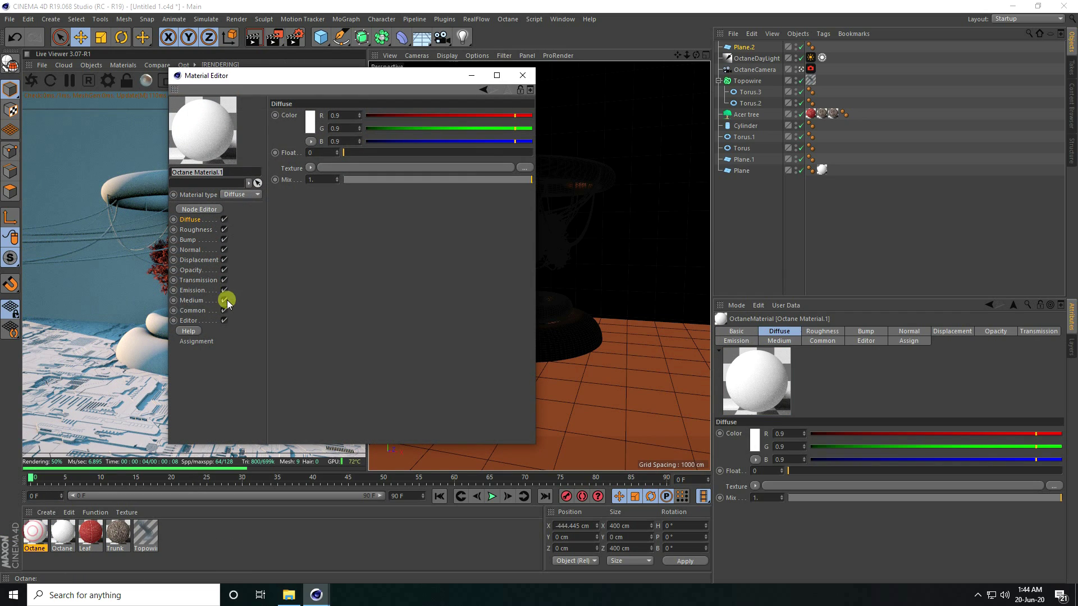
click(194, 290)
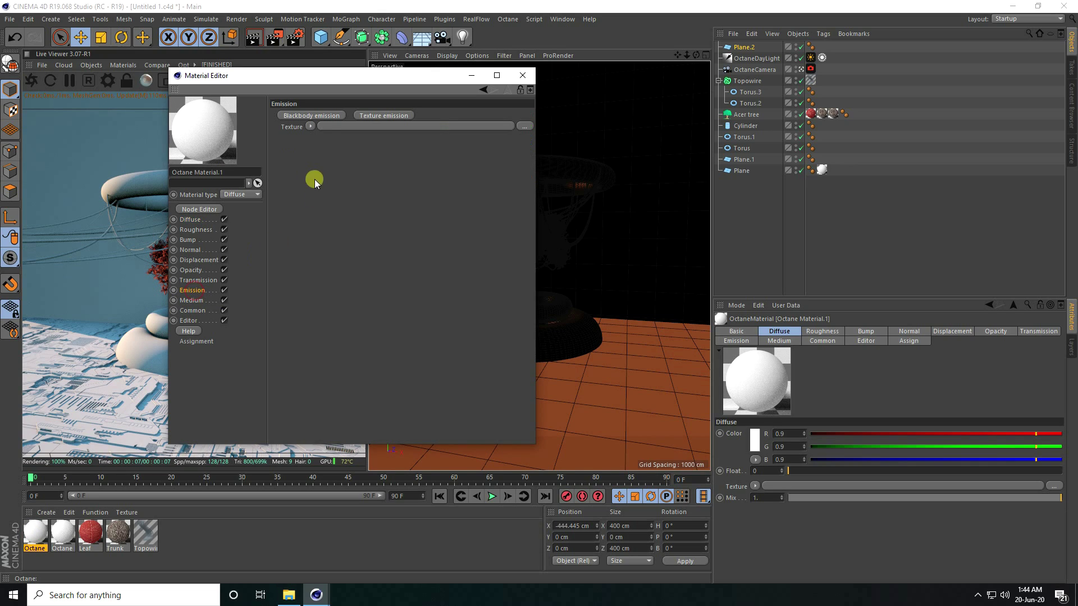
click(304, 116)
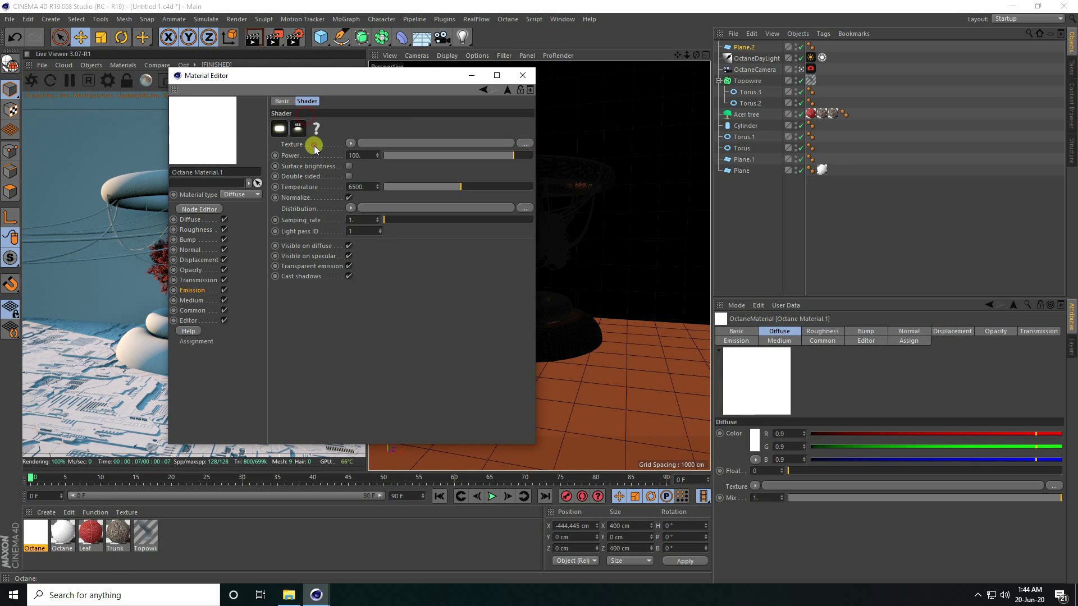
click(349, 166)
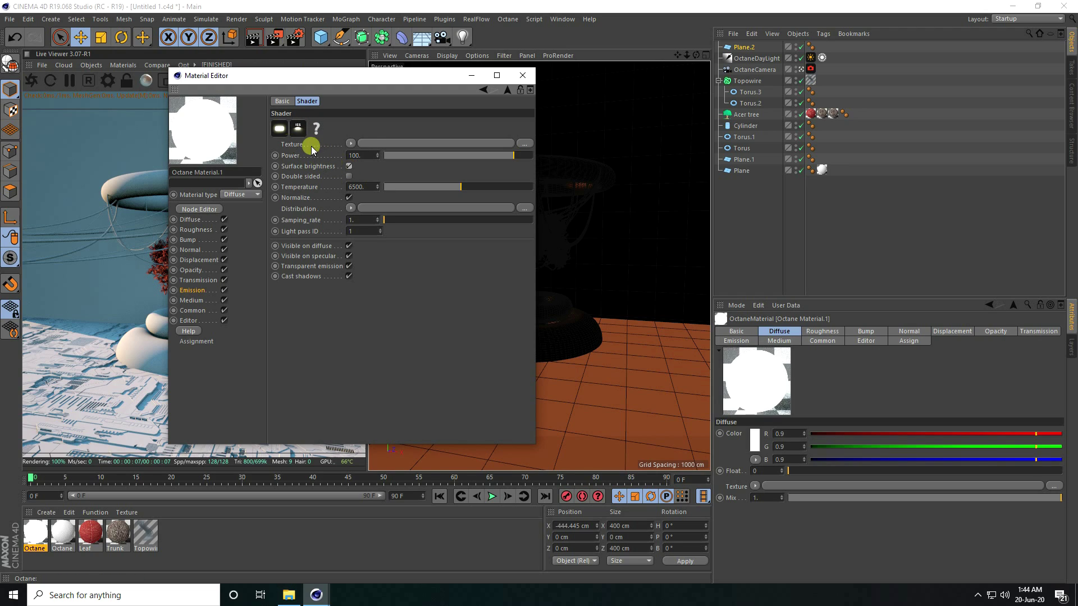
- Give the material's Blackbody emission an RgbSpectrum texture coloured blue at H 200°, S 100%, V 100%
click(351, 145)
mouse_move(375, 355)
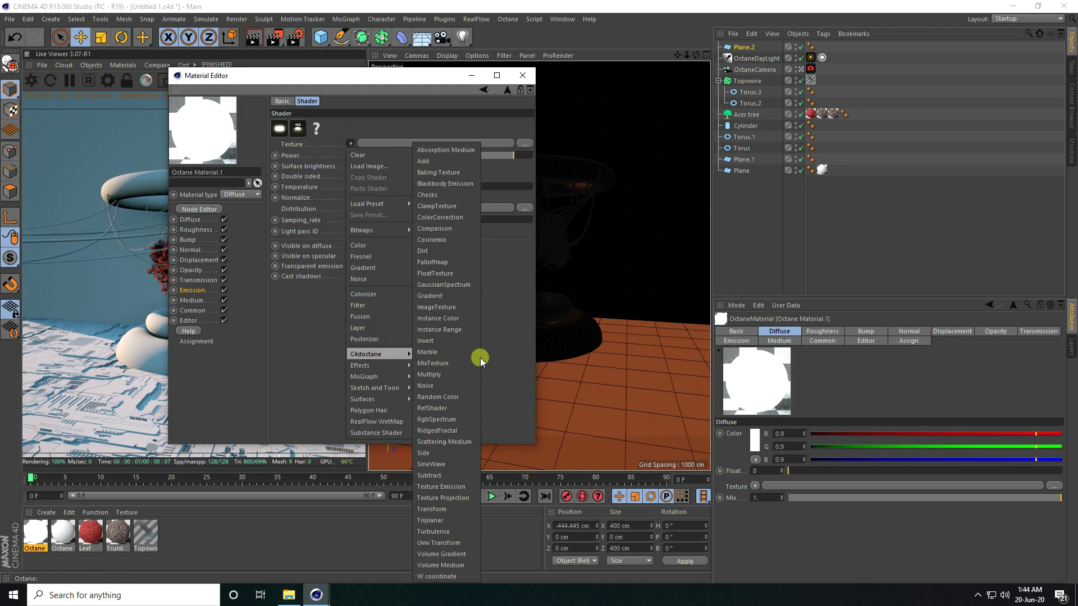
click(452, 420)
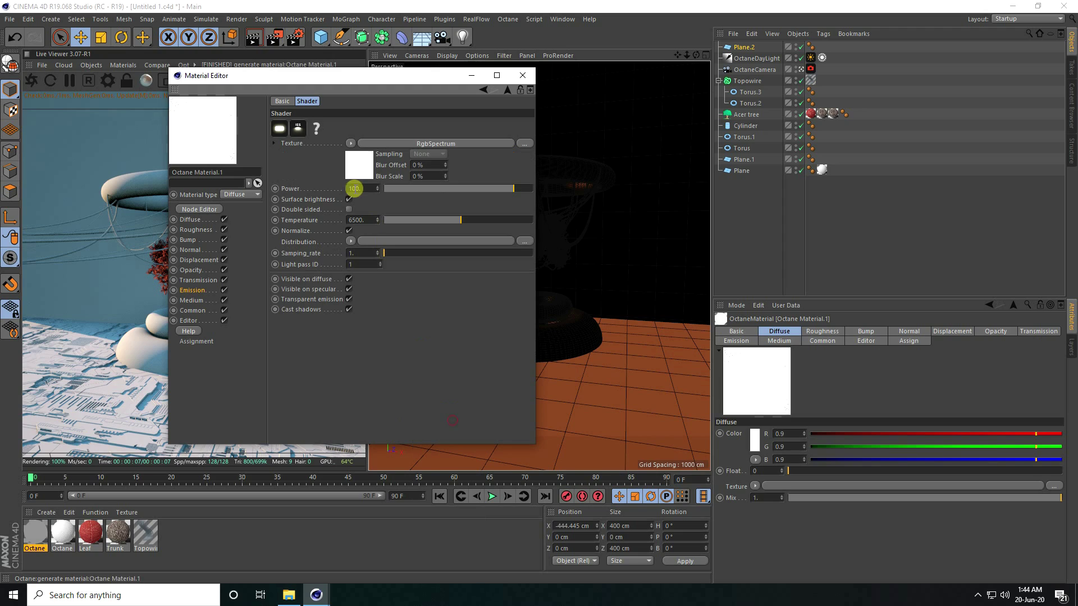
click(305, 137)
drag(317, 134, 392, 157)
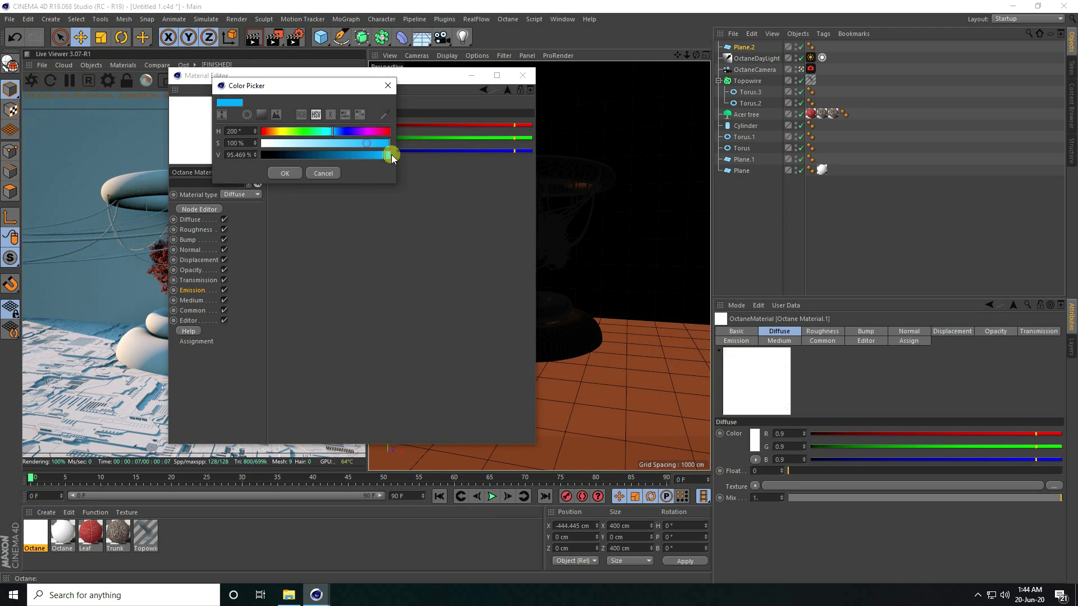
click(286, 173)
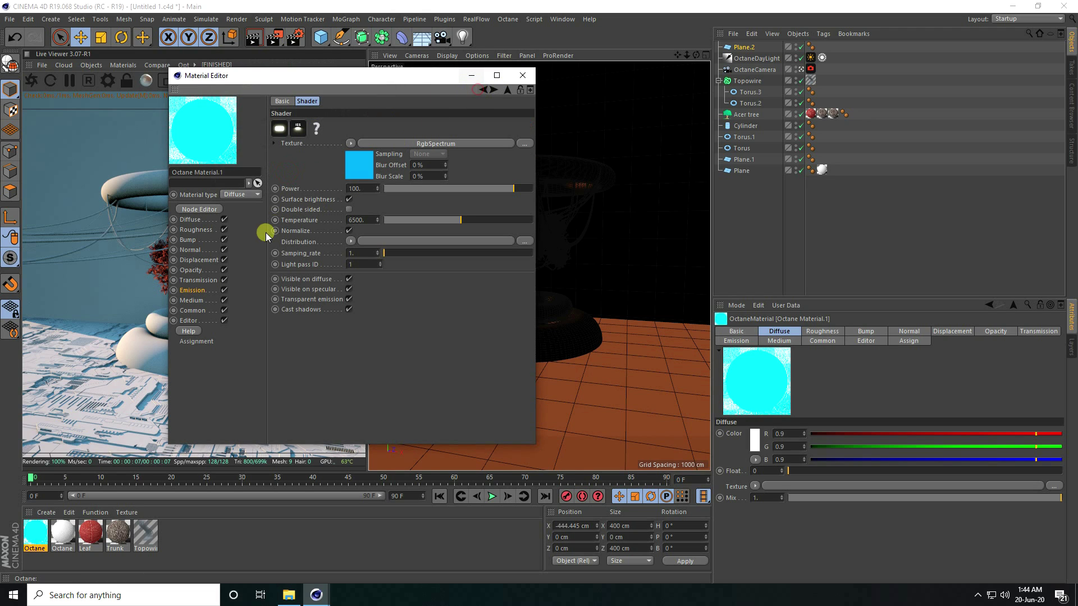
click(523, 75)
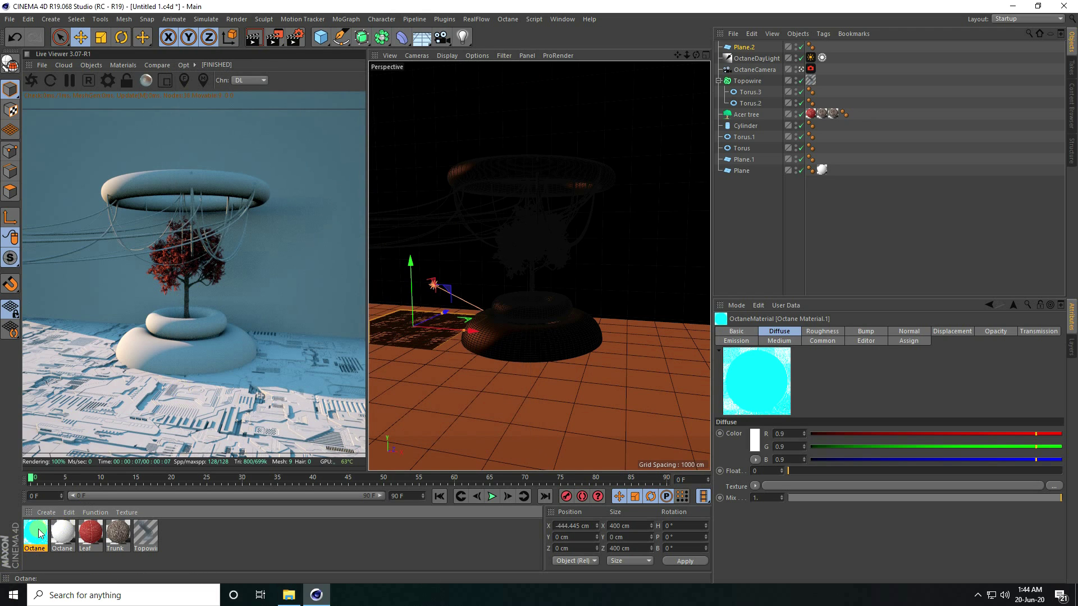
- Apply the blue emissive material to the new plane and raise the plane to Y 7 cm
drag(39, 533, 744, 48)
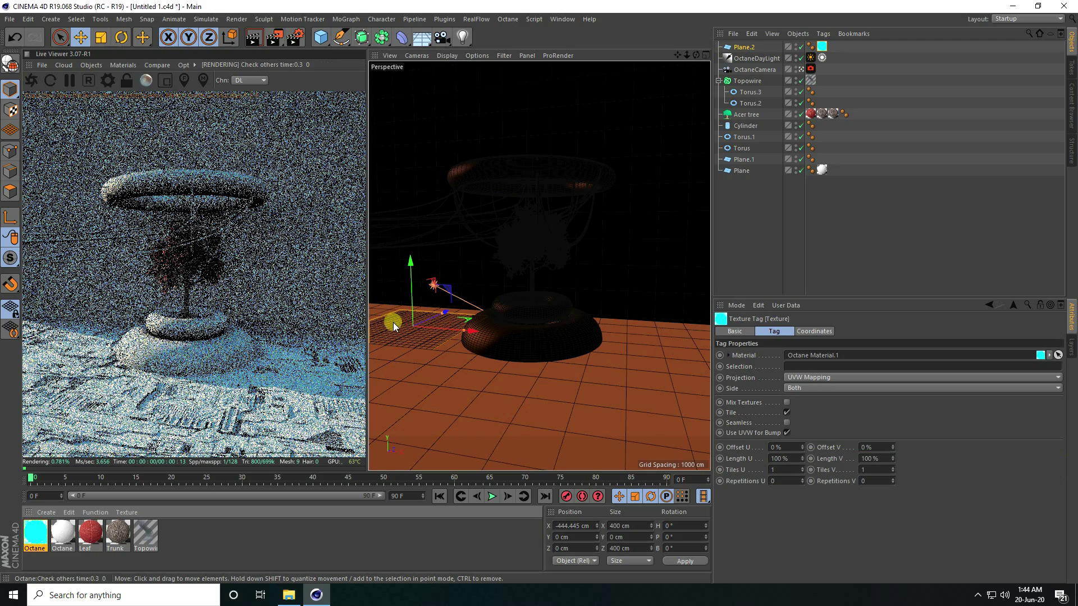
click(745, 47)
click(749, 330)
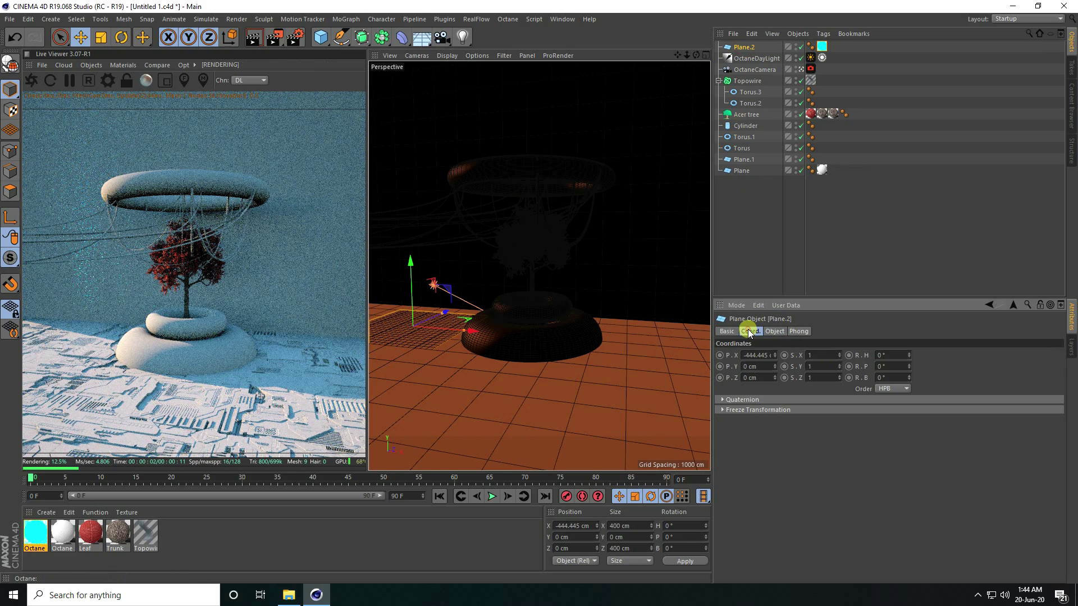
click(776, 365)
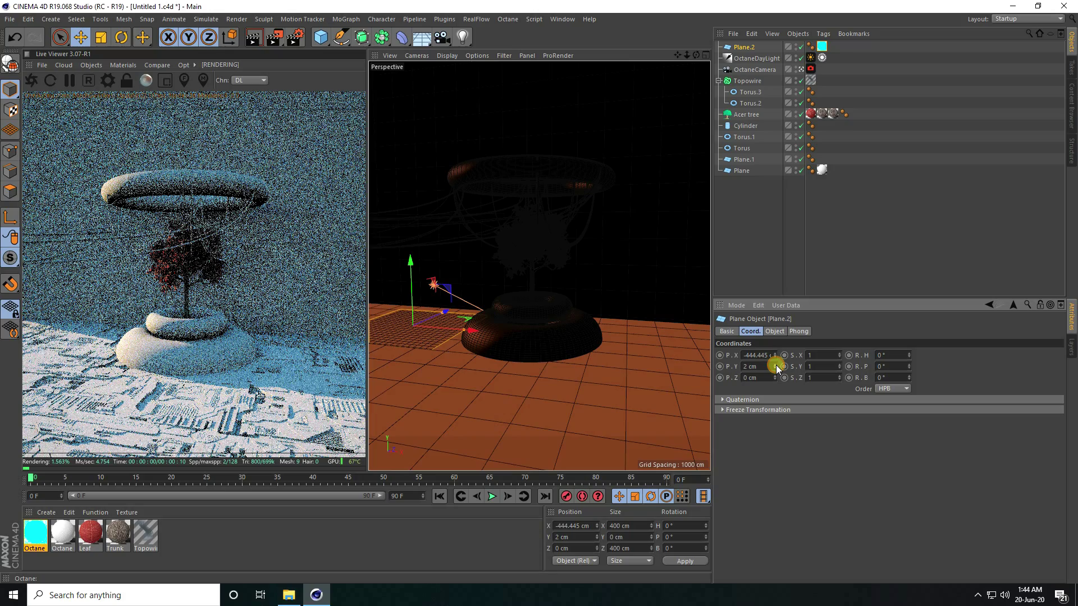
click(775, 365)
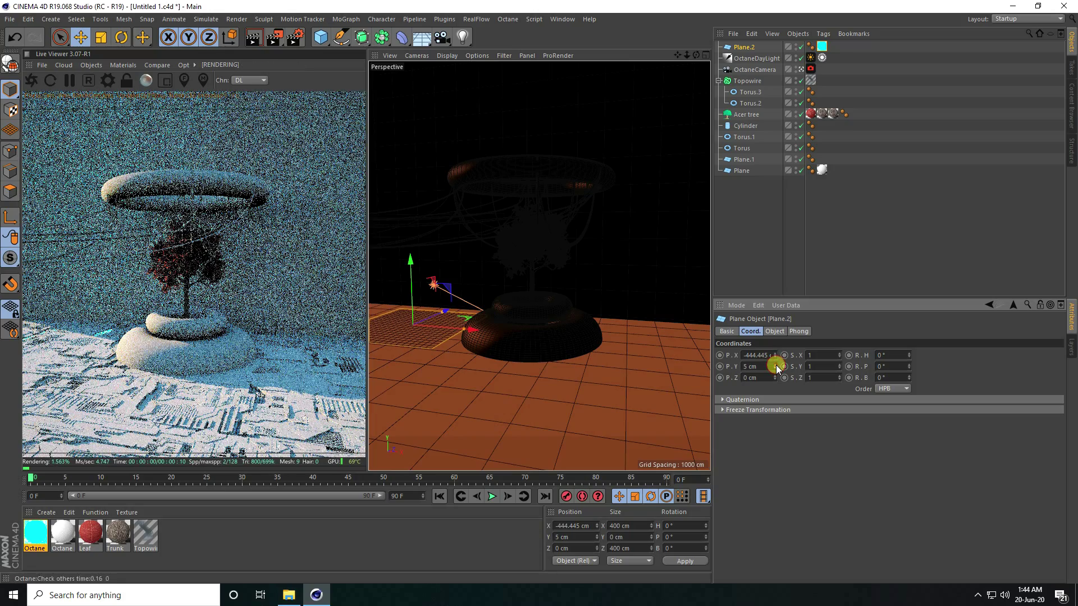
click(775, 365)
click(775, 365)
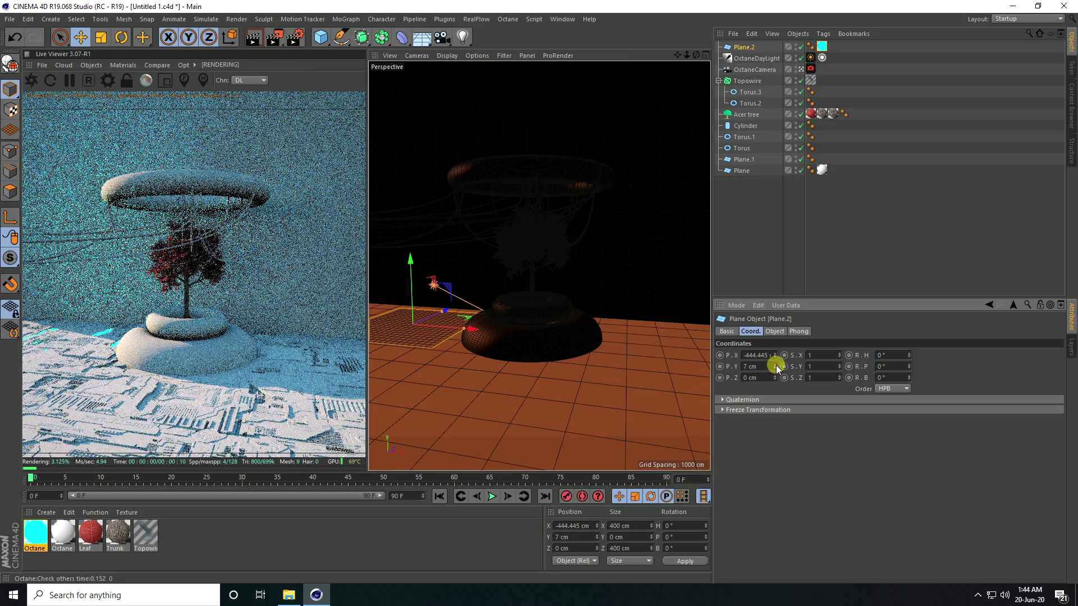
click(776, 365)
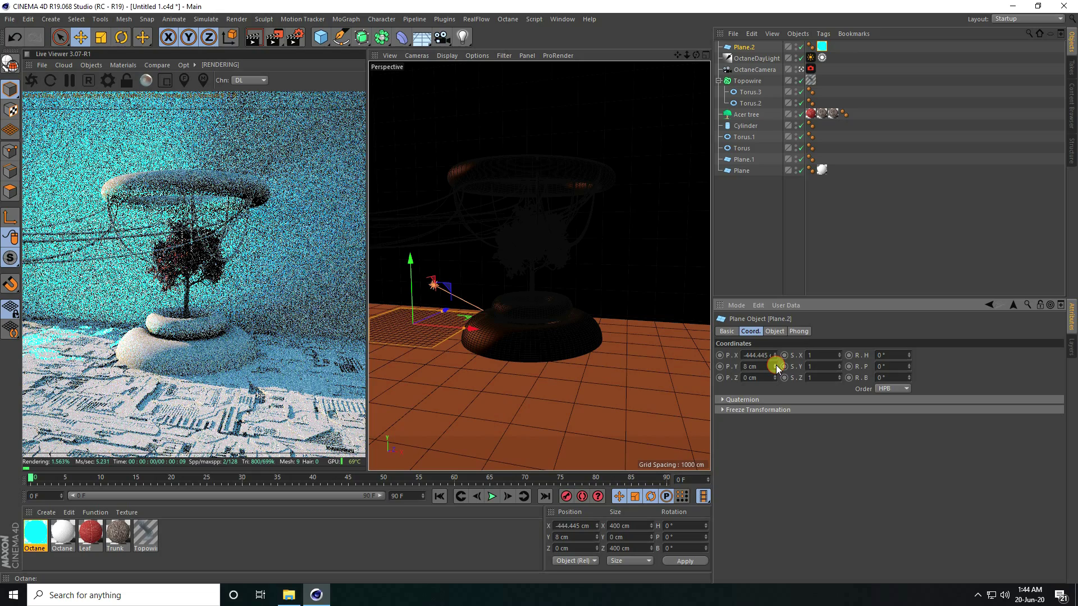
click(775, 369)
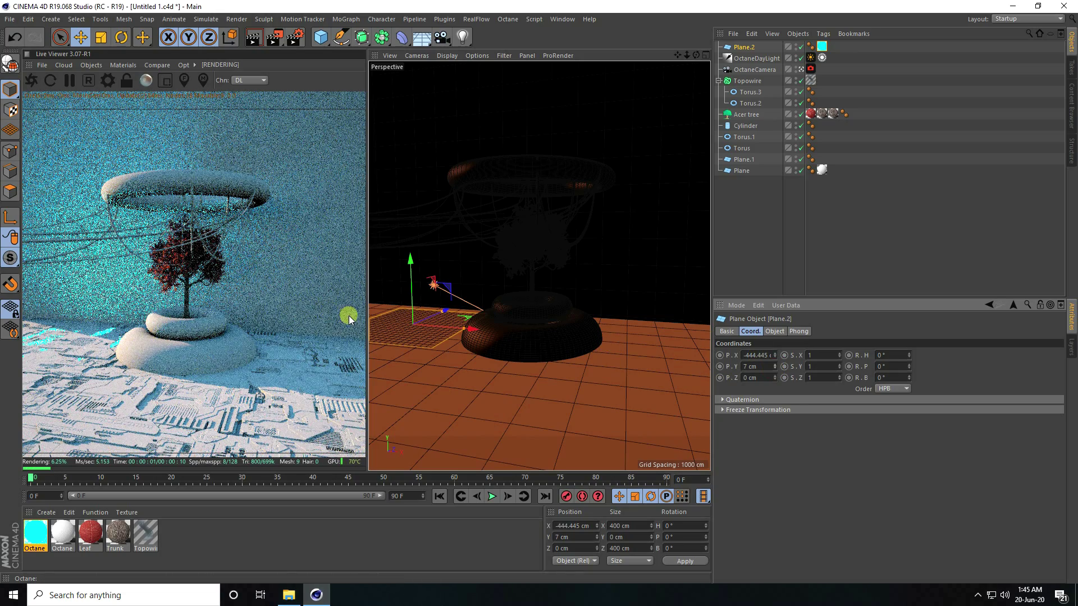
- Duplicate the emissive plane and move the copy along X to about 465 cm, on the other side of the tori
key(ctrl+c)
key(ctrl+v)
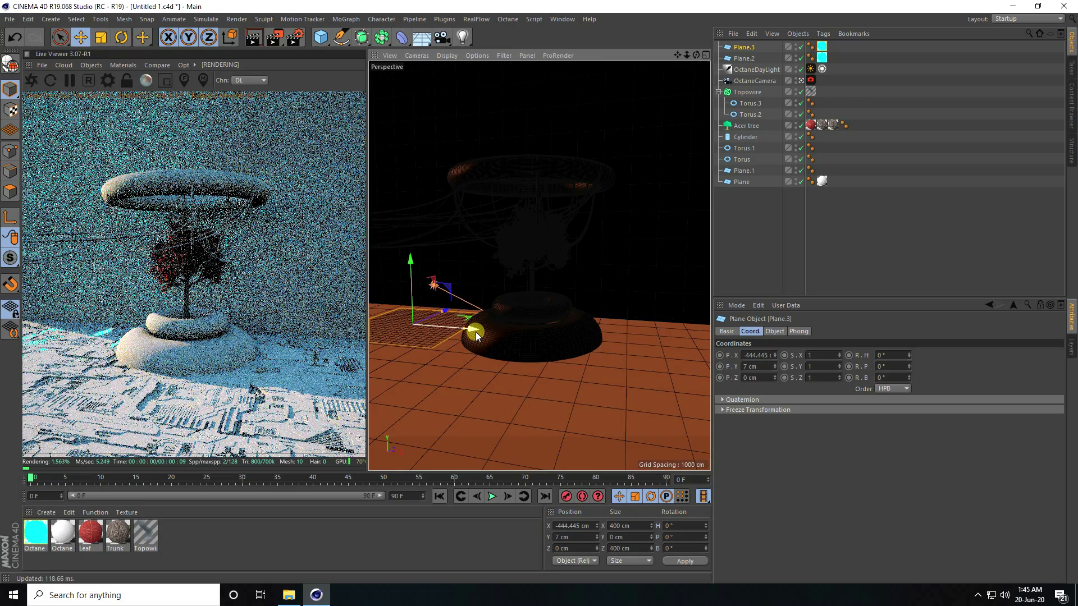
drag(476, 332, 538, 293)
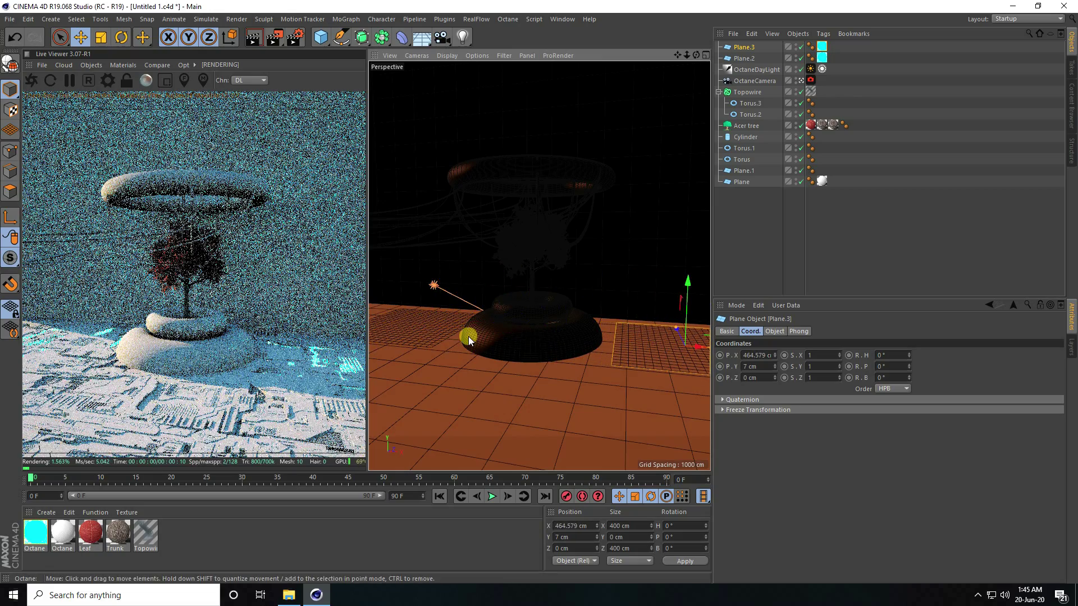
- Duplicate the blue emissive material and change the copy's RgbSpectrum emission colour to orange at H 25°, S 100%, V 100%
click(36, 532)
key(ctrl+c)
key(ctrl+v)
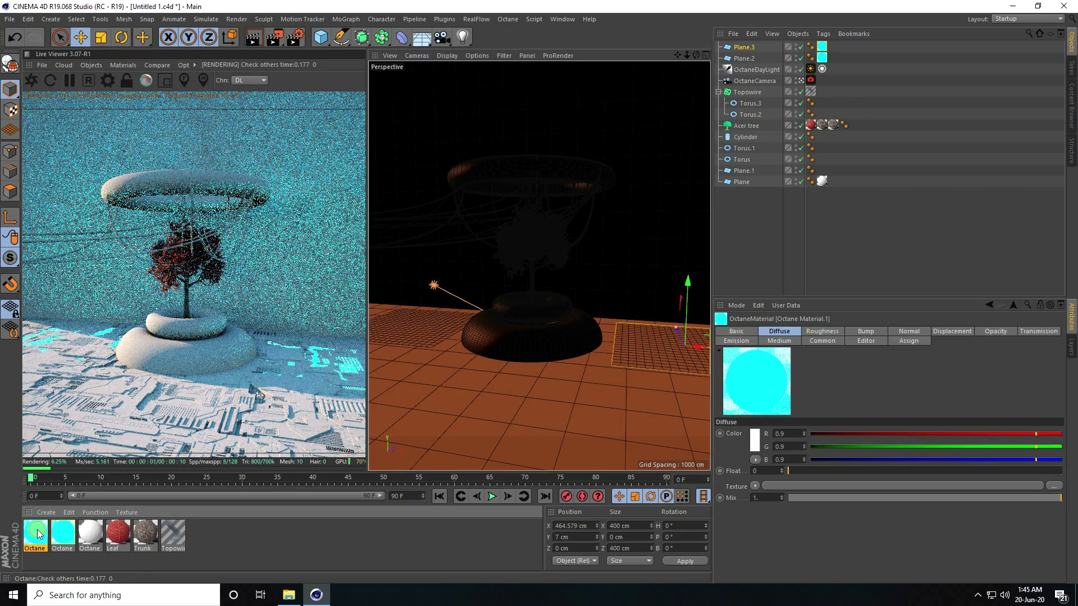
double_click(35, 532)
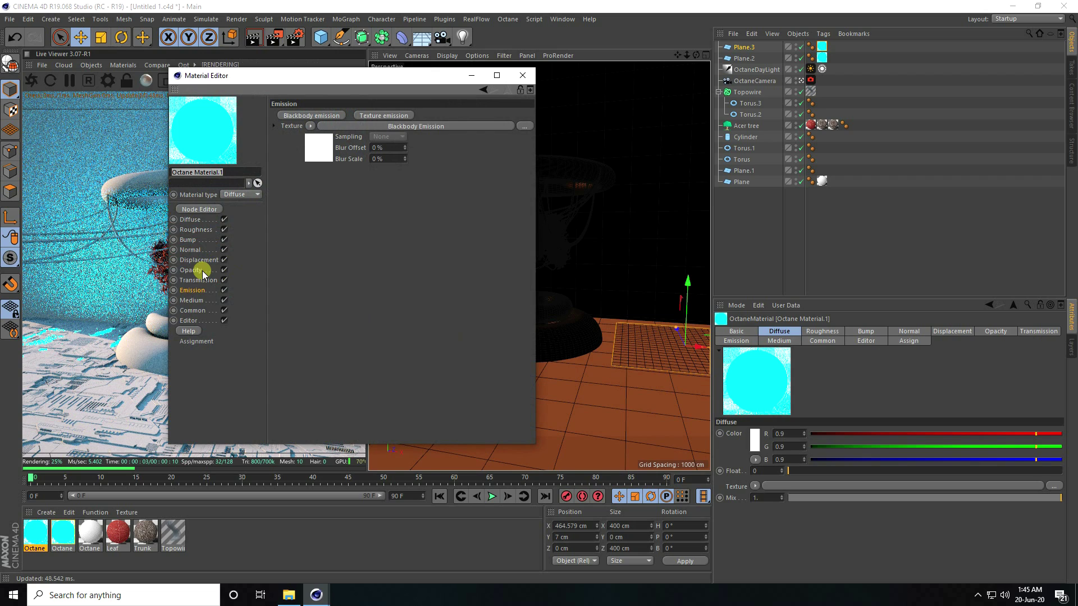
click(322, 140)
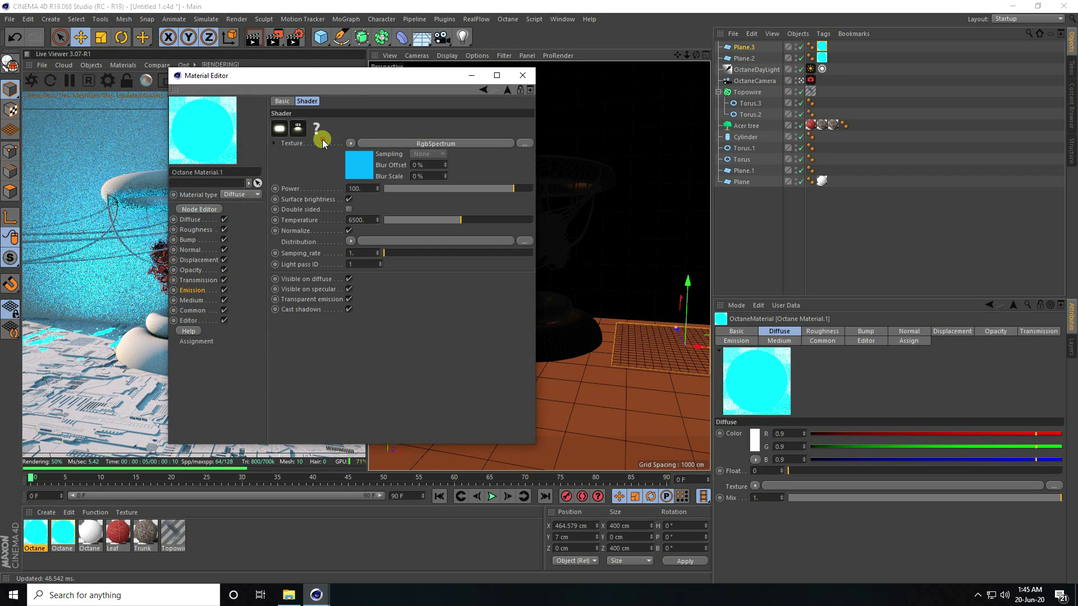
click(369, 175)
click(303, 140)
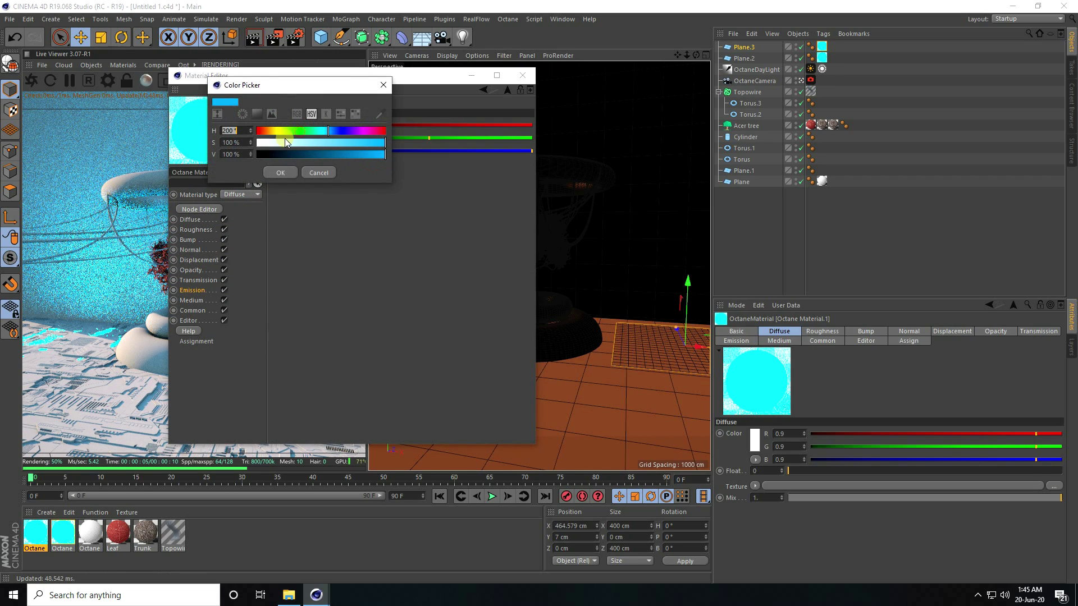
drag(267, 137, 251, 135)
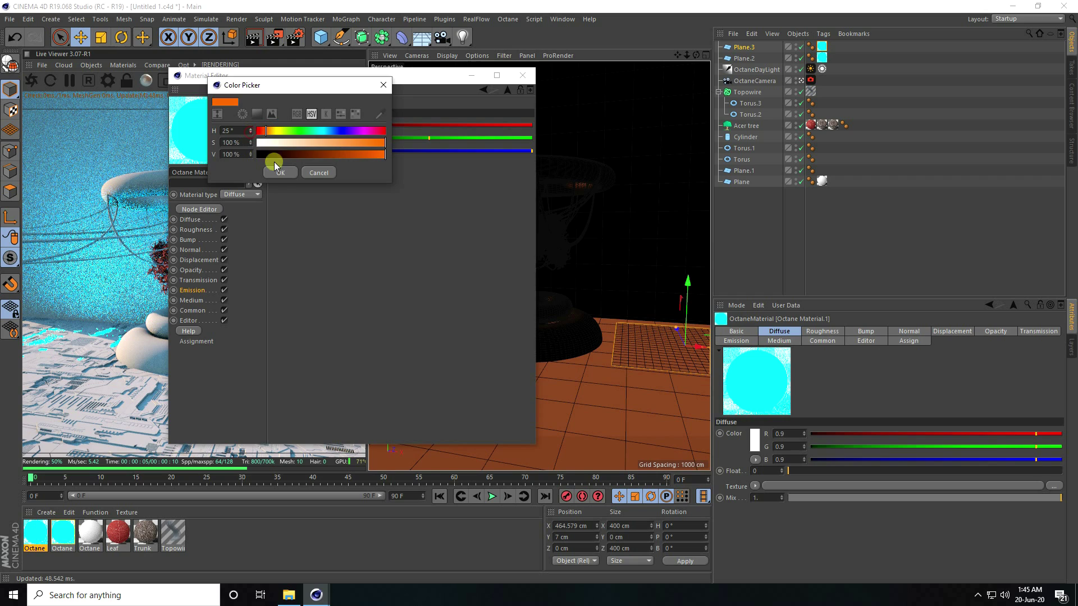
click(279, 170)
click(523, 75)
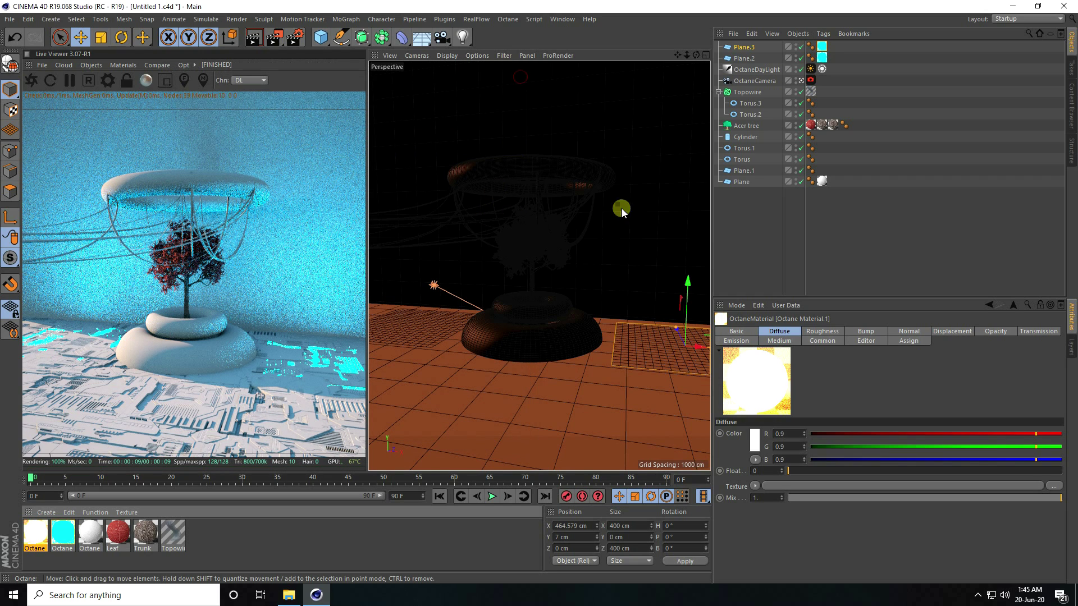
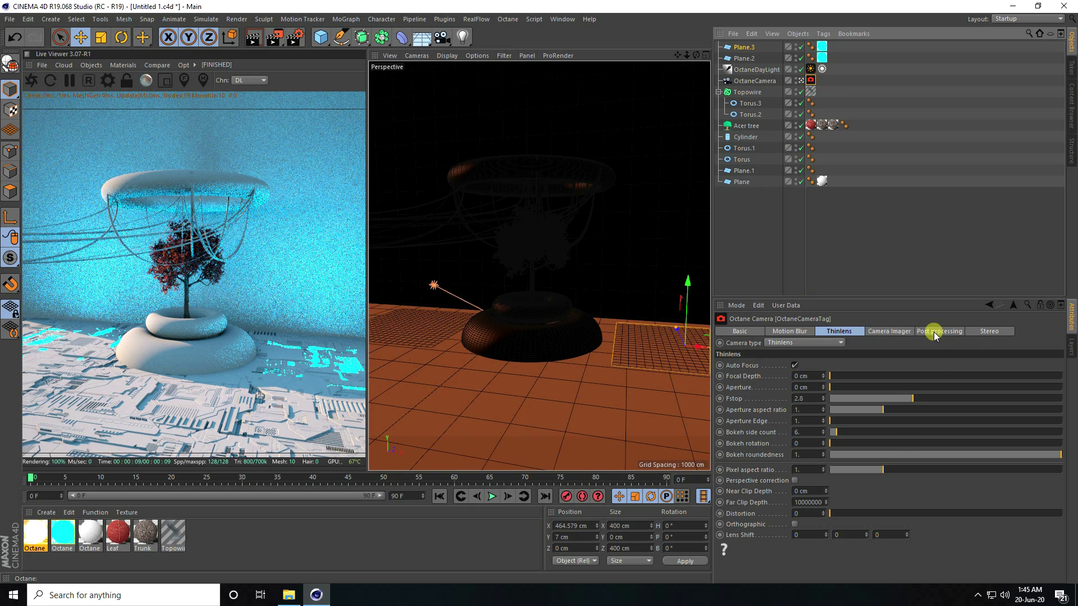
- Enable post processing on the Octane camera and set its bloom power to 10
click(934, 333)
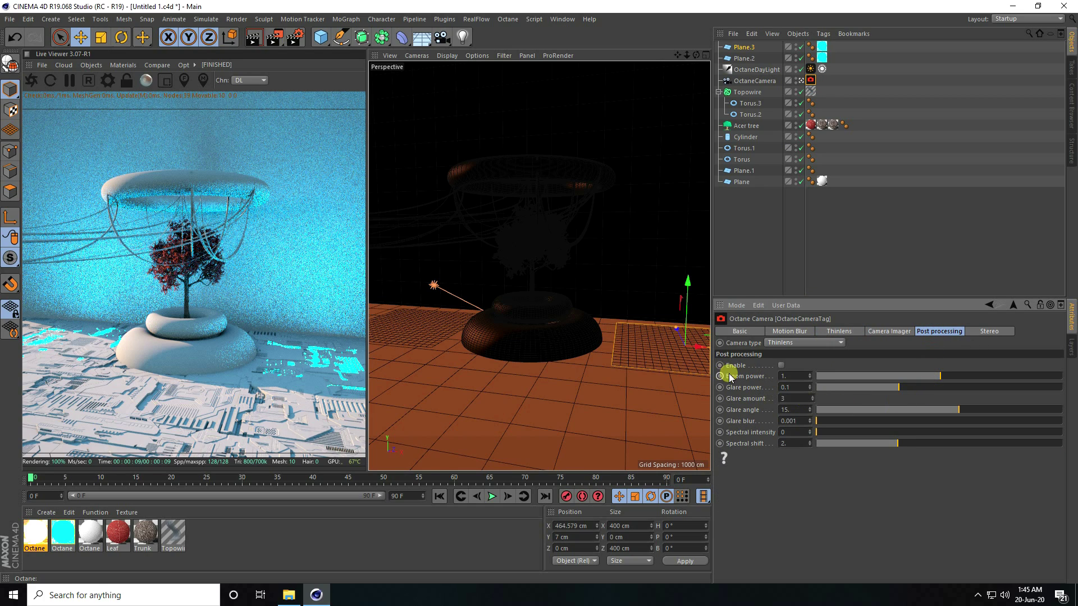
click(791, 375)
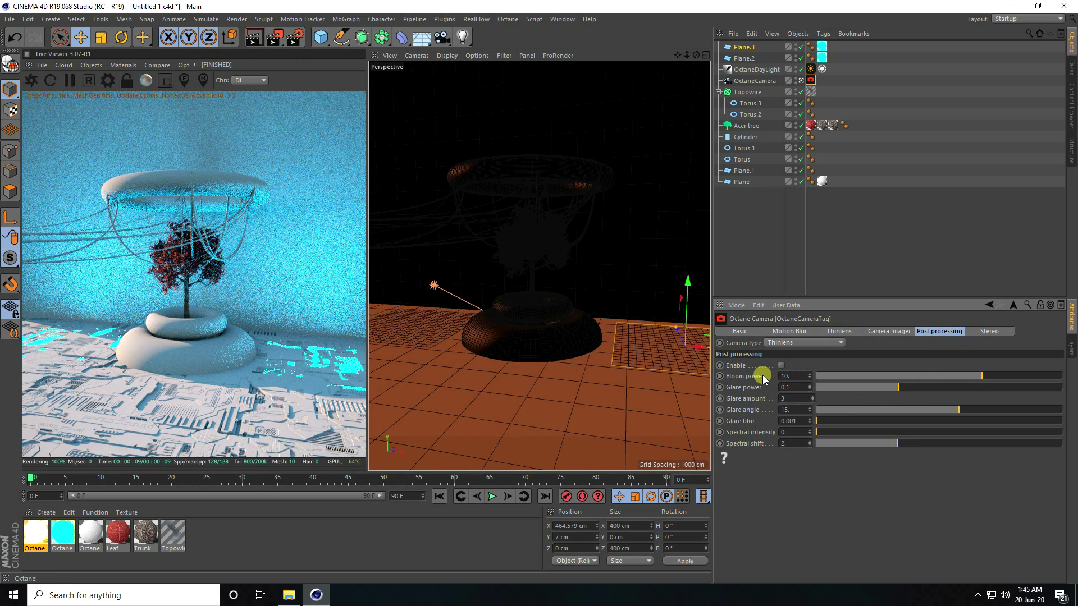
click(781, 365)
click(796, 421)
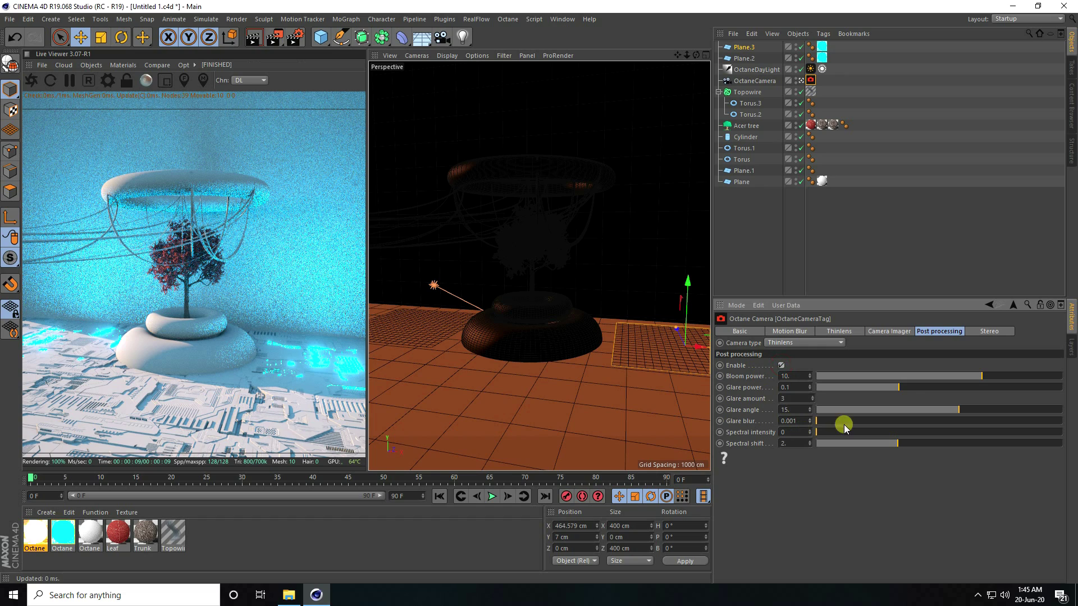
- Enable the Octane camera imager with exposure 0.9, gamma 0.9 and neutral response switched on
click(873, 332)
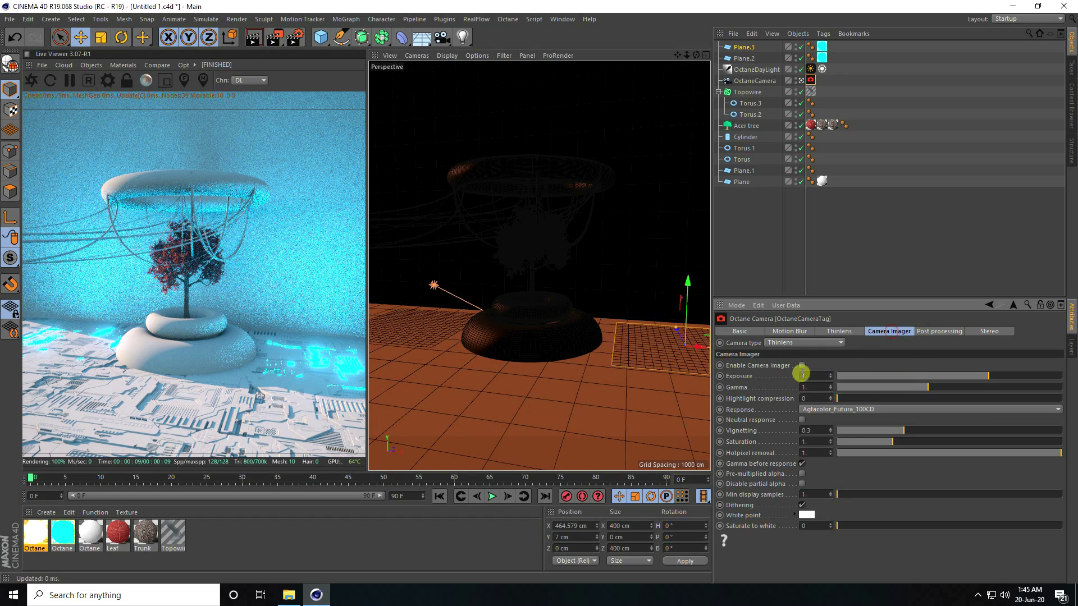
click(802, 366)
text(0.9)
key(Tab)
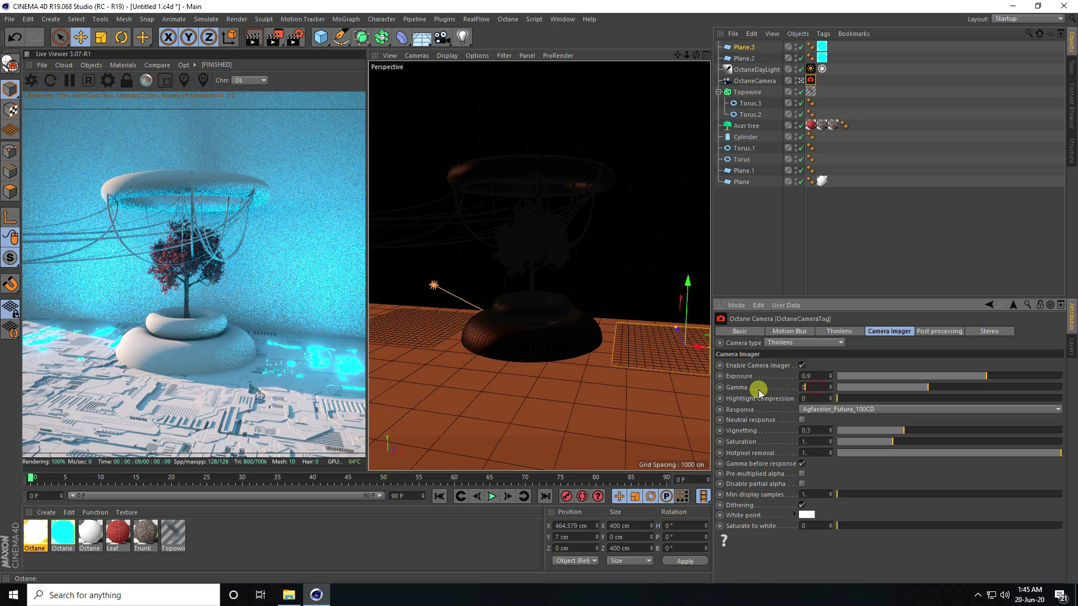
text(0.9)
key(Return)
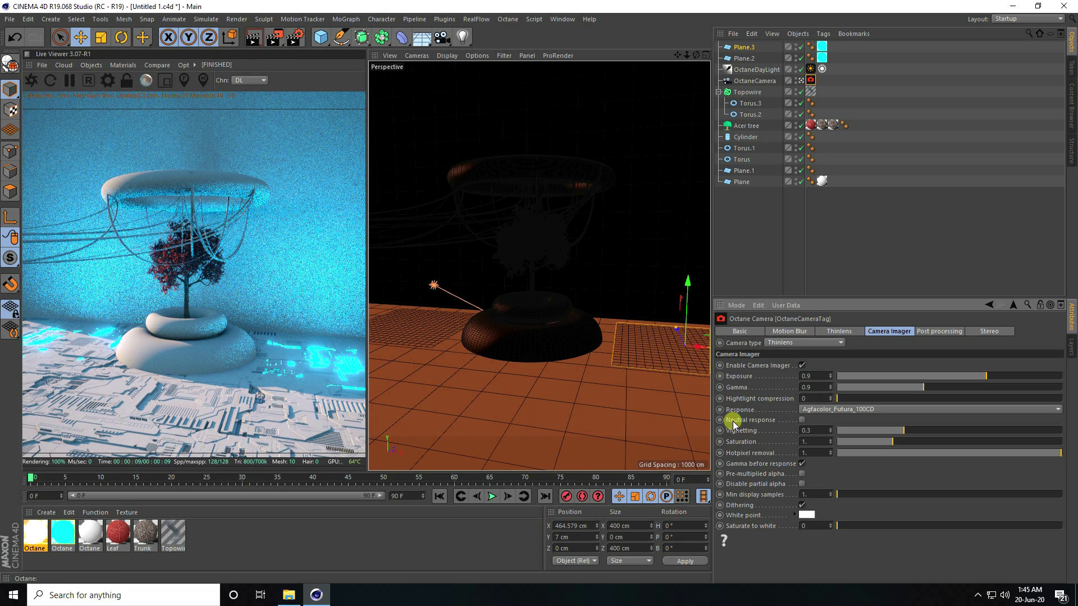
click(802, 420)
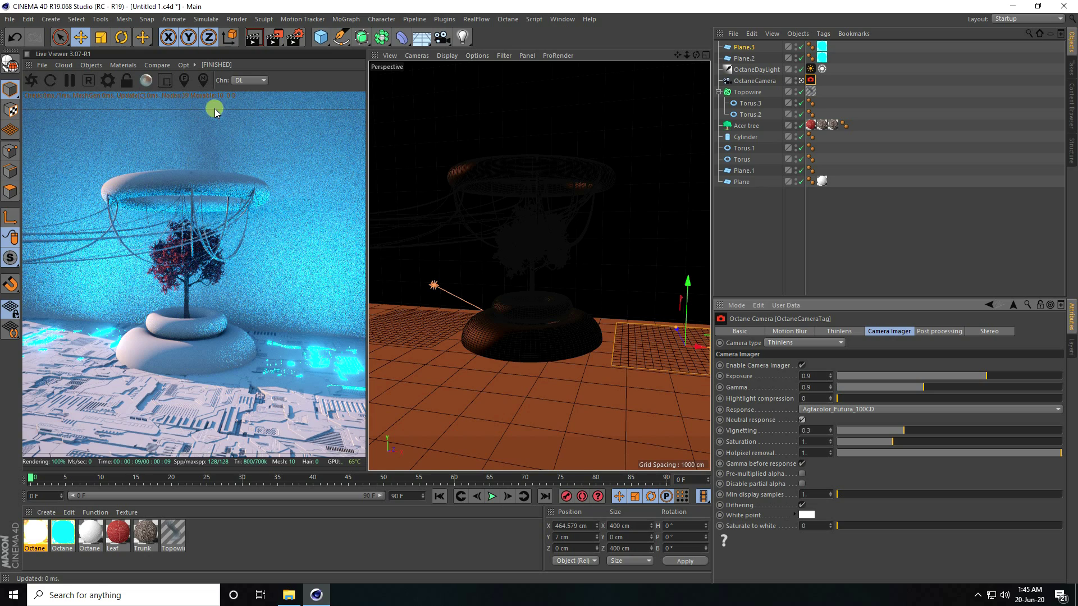
- Set the direct lighting kernel's GI mode to GI_DIFFUSE, then raise specular depth to 6 and increase the glossy and diffuse depths
click(109, 81)
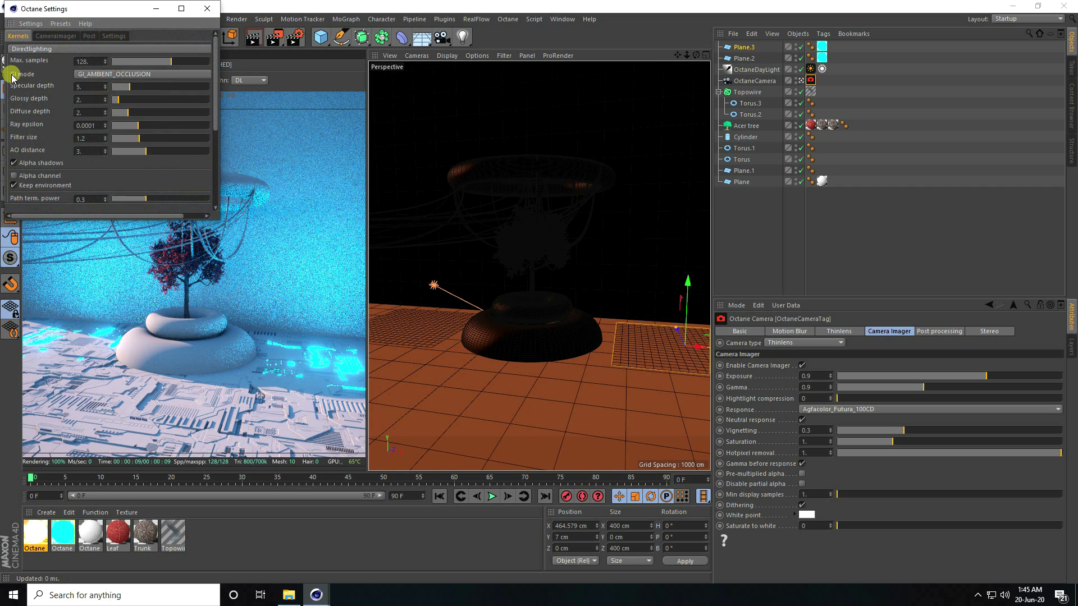
click(111, 78)
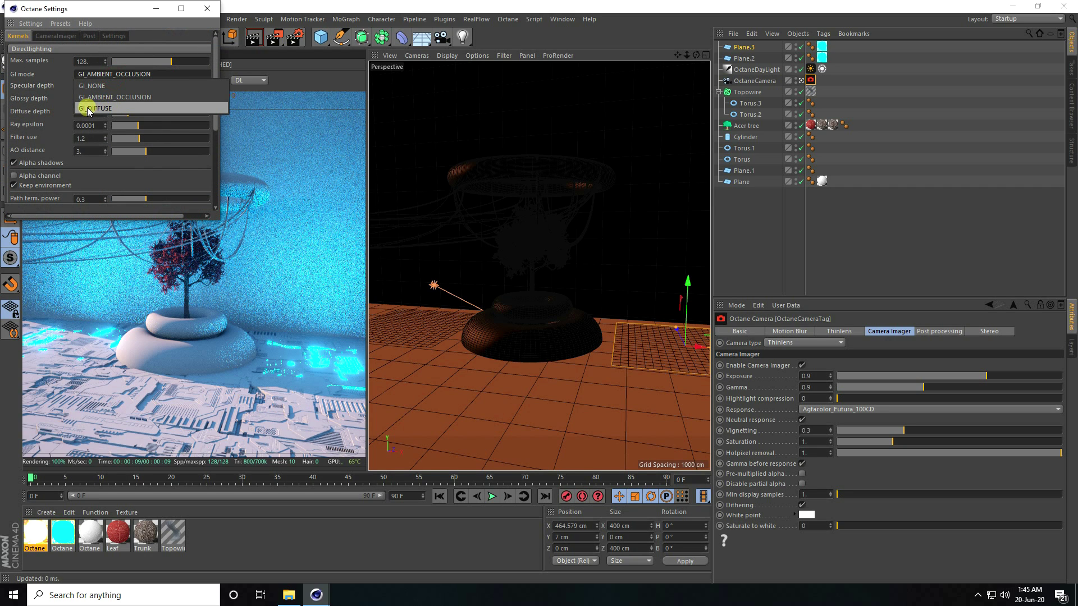
click(109, 109)
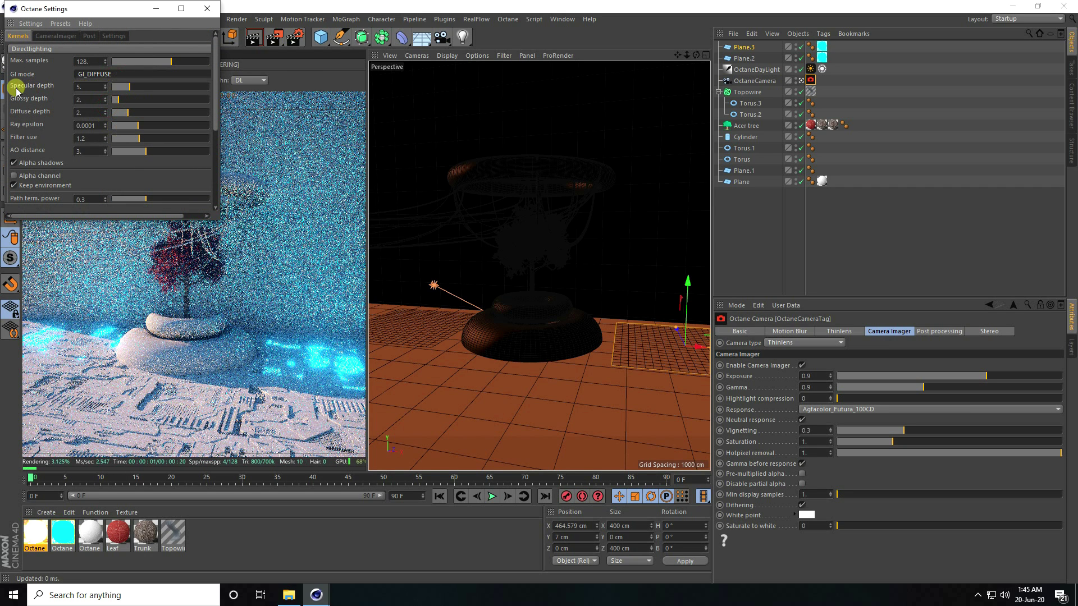
click(105, 85)
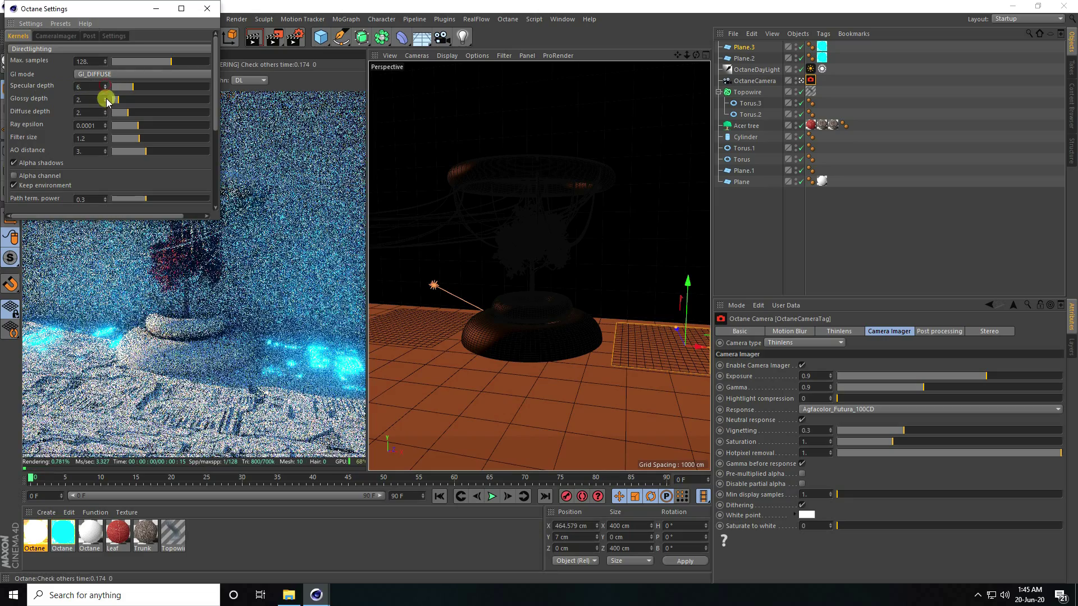
click(105, 97)
click(105, 110)
click(208, 8)
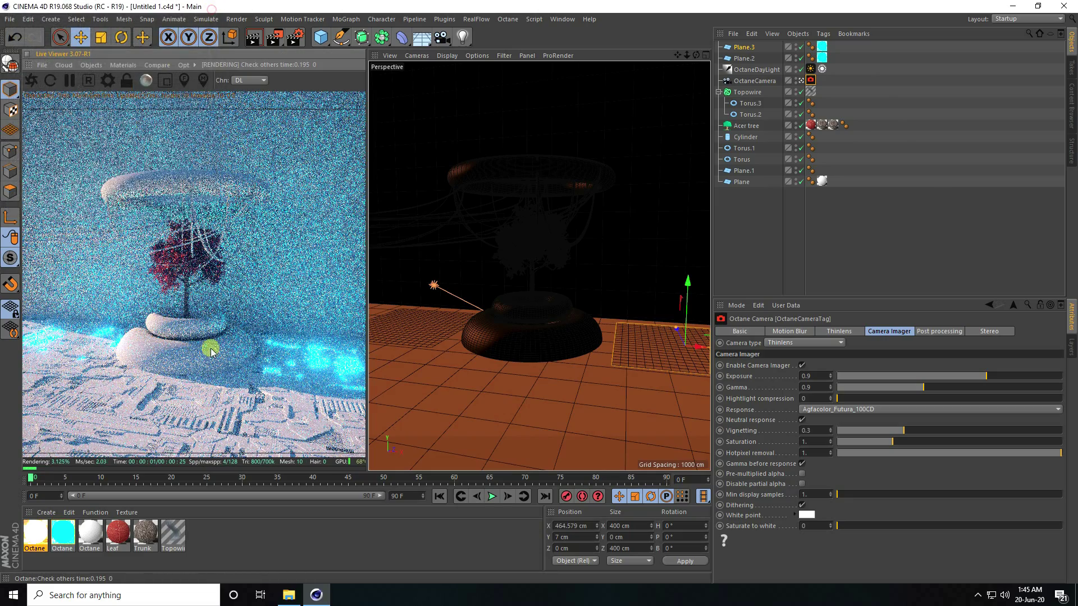
- Replace the blue material on the duplicated emissive plane, Plane.3, with the orange emissive material
drag(24, 553, 822, 47)
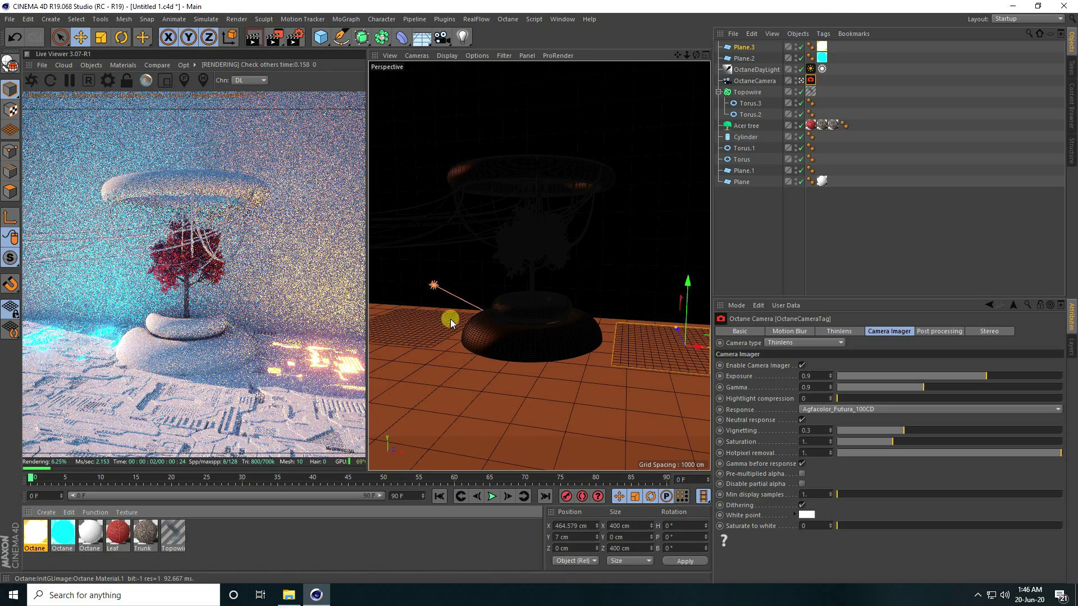
- Add a cylinder at the scene origin and set its radius to 0.2 cm
scroll(558, 306, up, 5)
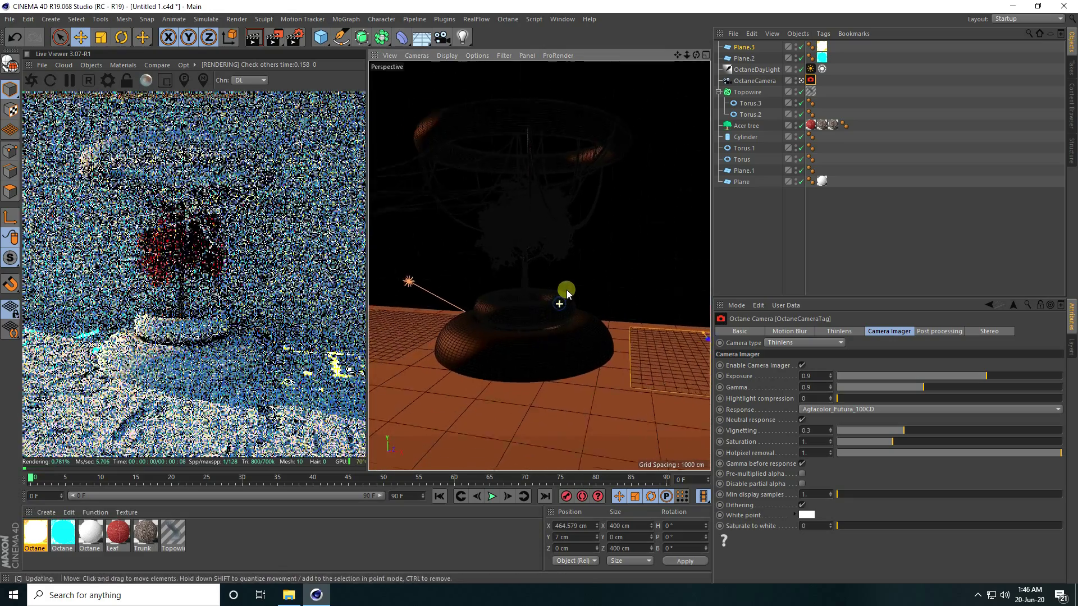
scroll(510, 309, up, 3)
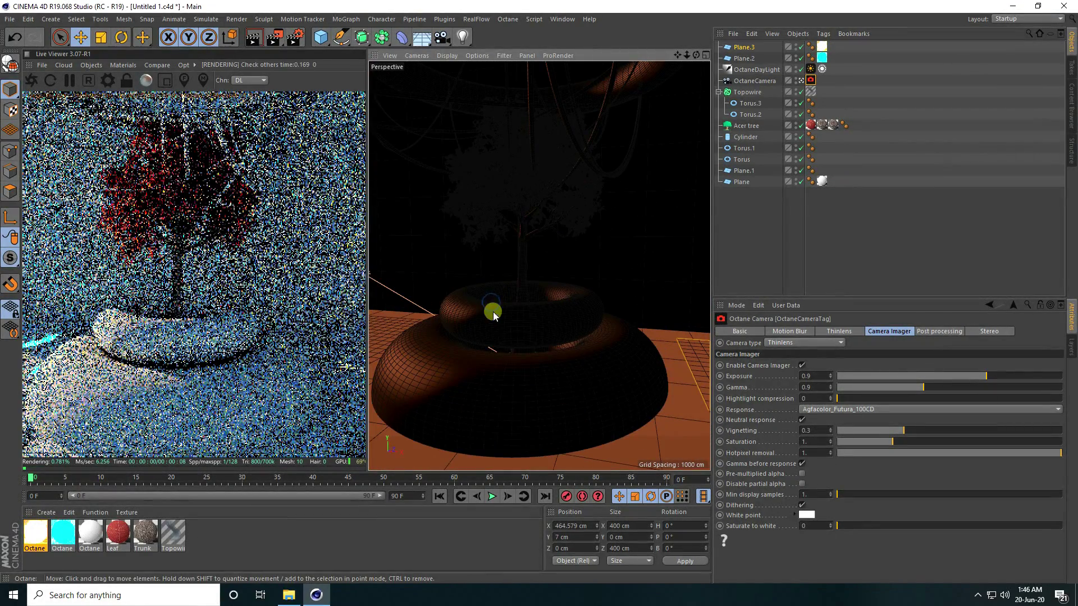
click(320, 40)
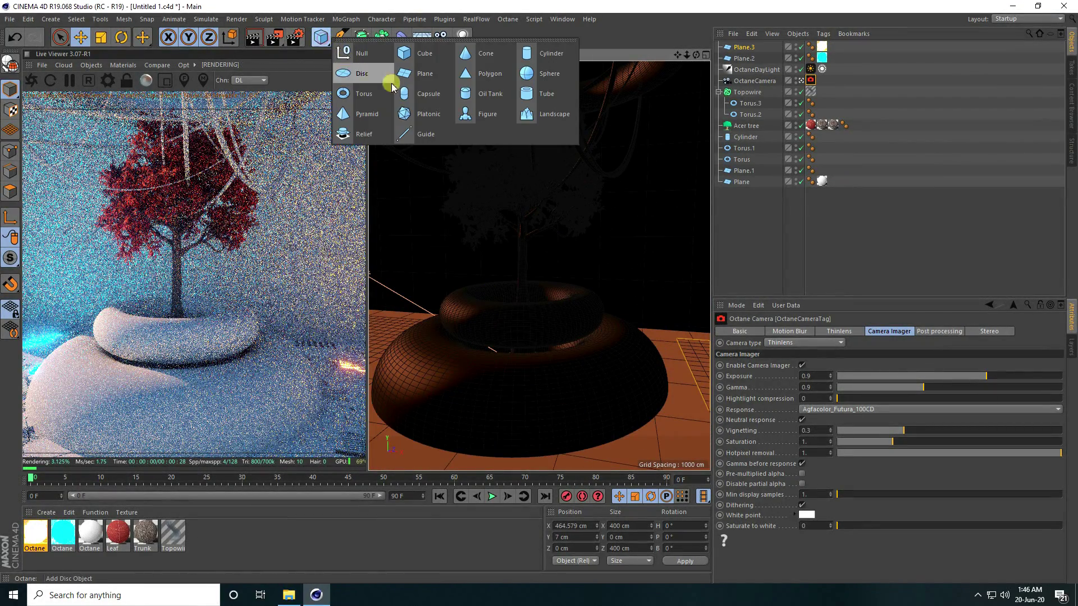
click(537, 56)
click(776, 331)
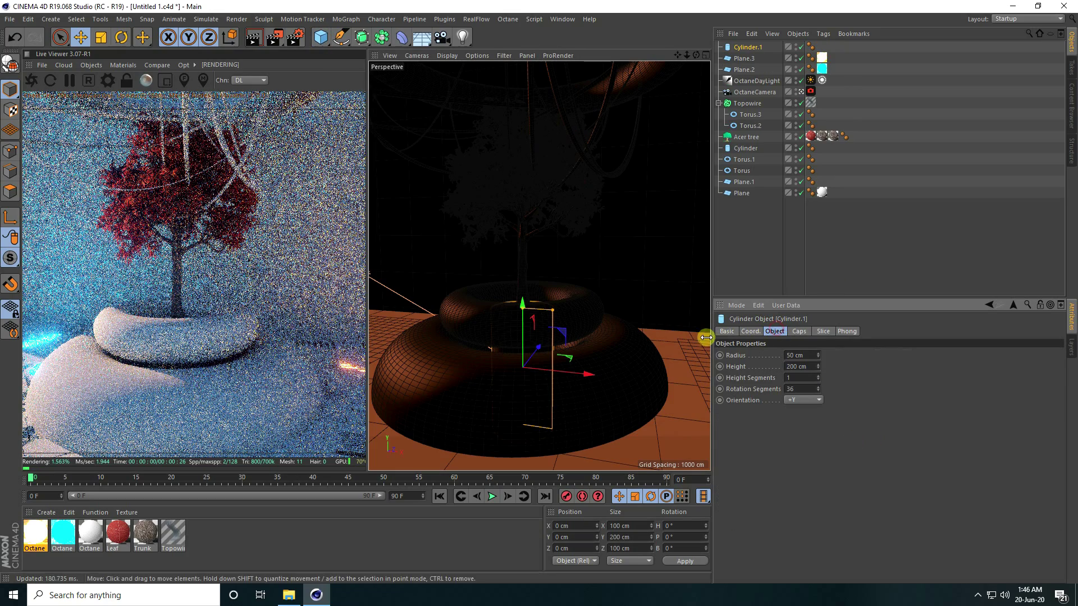
click(796, 355)
text(0.2)
key(Return)
- Add a MoGraph Cloner and nest the thin cylinder inside it
click(346, 19)
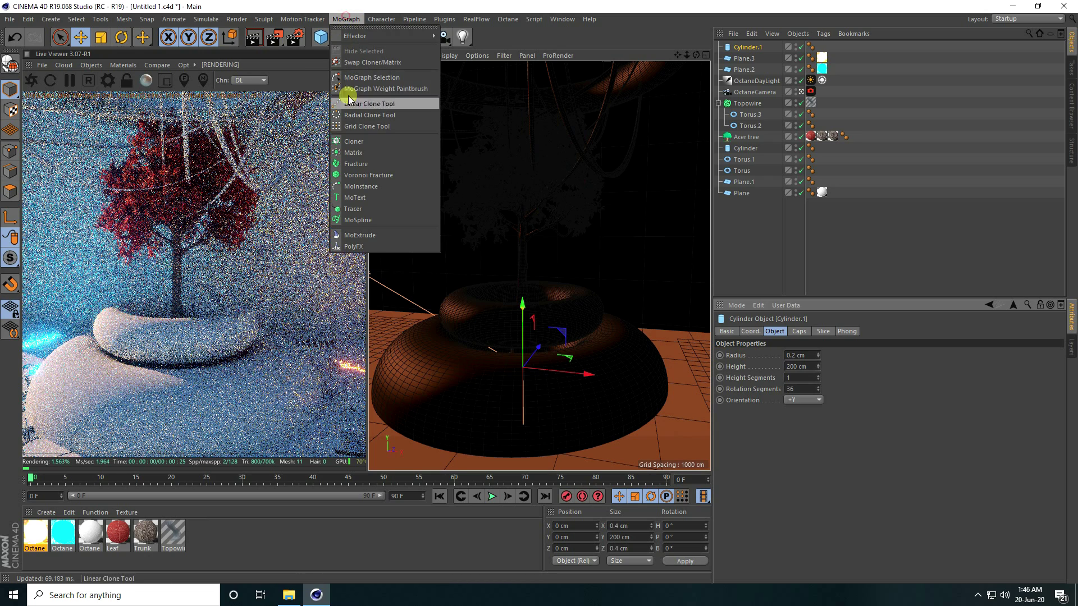
click(353, 142)
drag(742, 60, 742, 48)
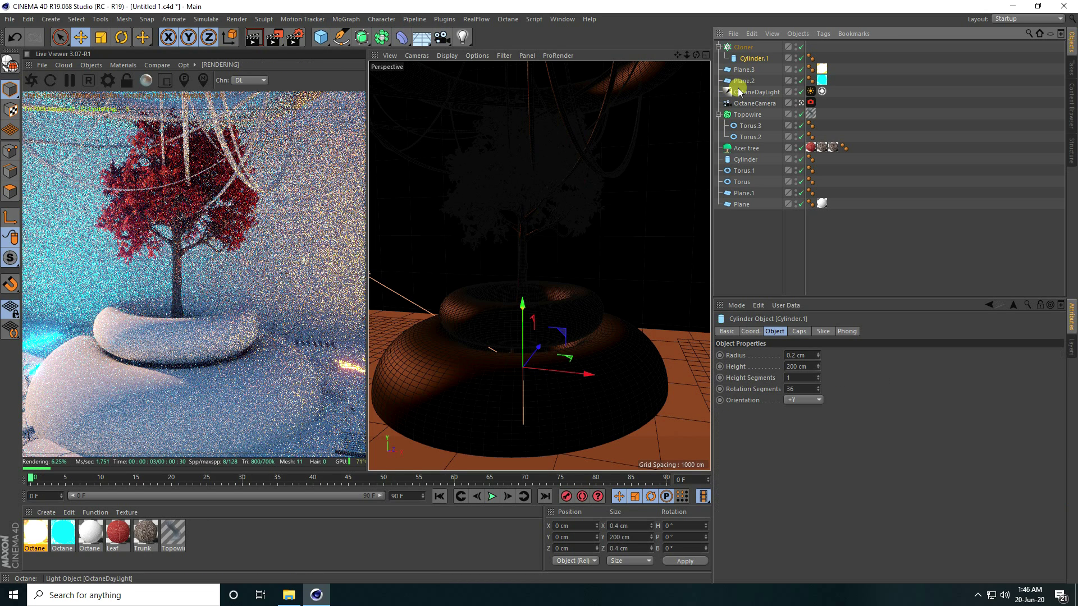
- Switch the cloner to Radial mode and set its plane to XZ
click(743, 47)
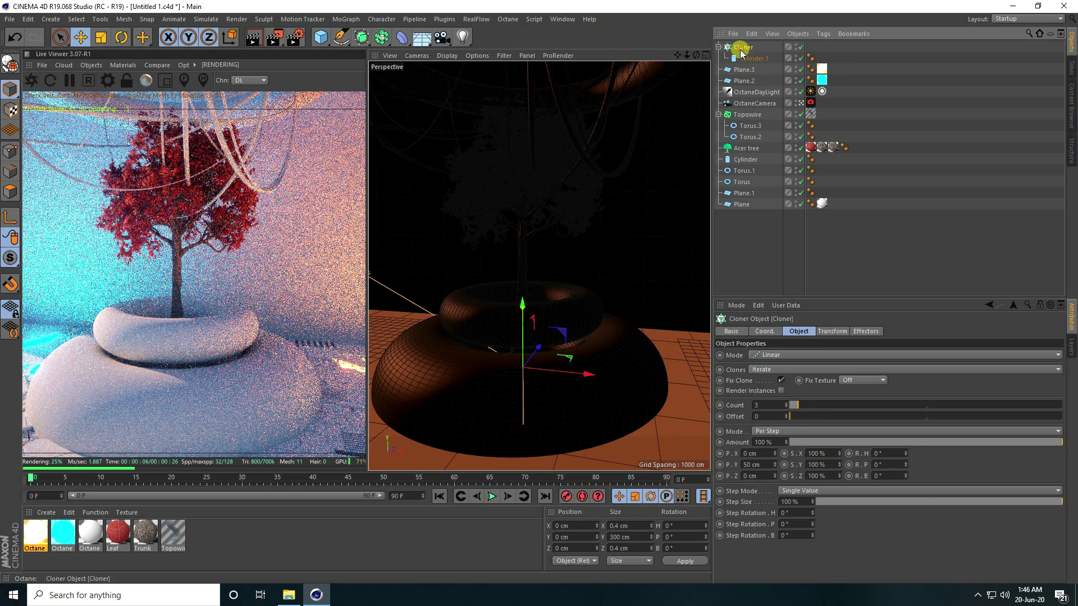
click(780, 354)
click(770, 389)
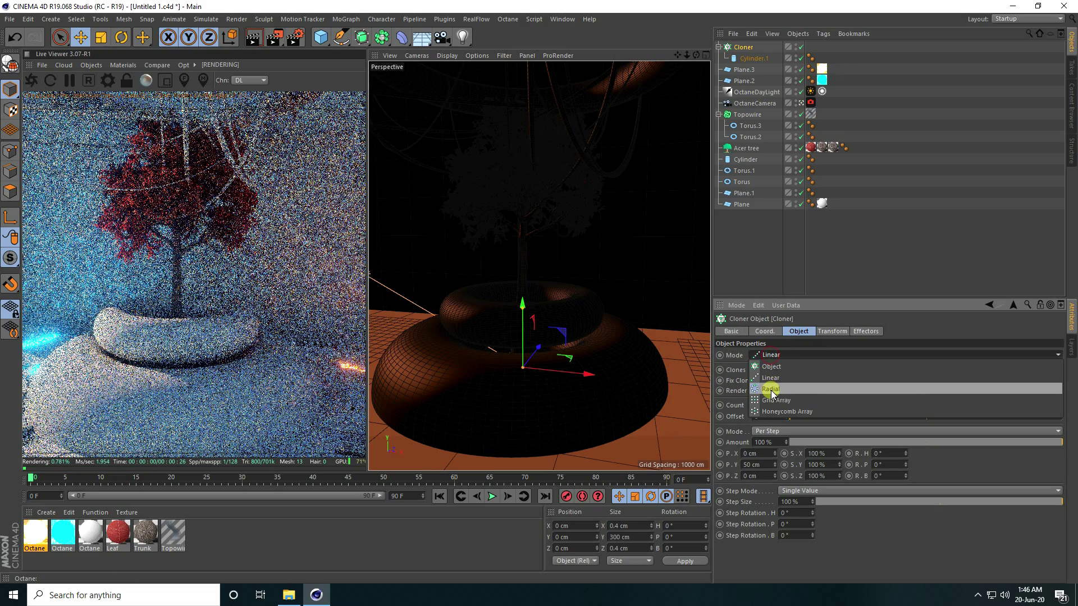
click(755, 428)
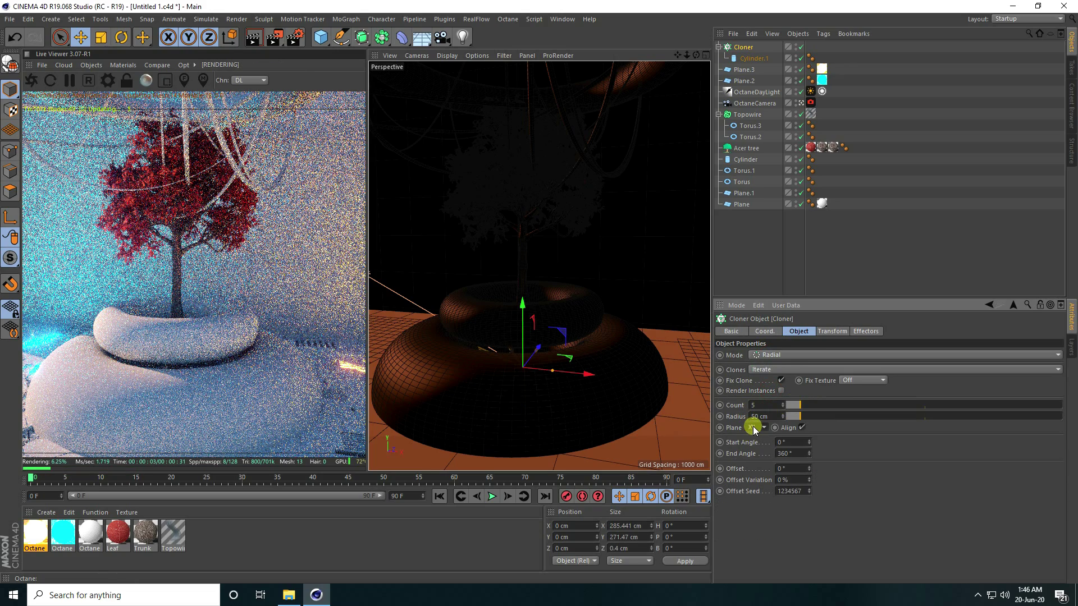
click(754, 463)
- Set the cloner's radius to 100 cm and raise the ring of posts to about Y 86 cm
drag(522, 302, 522, 247)
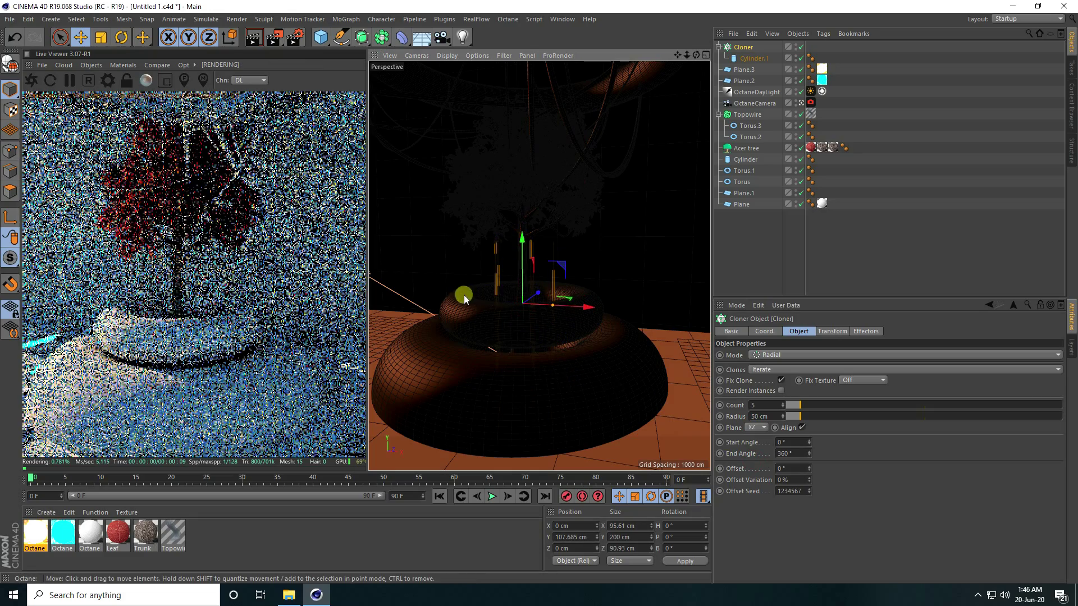
drag(798, 417, 816, 418)
click(758, 416)
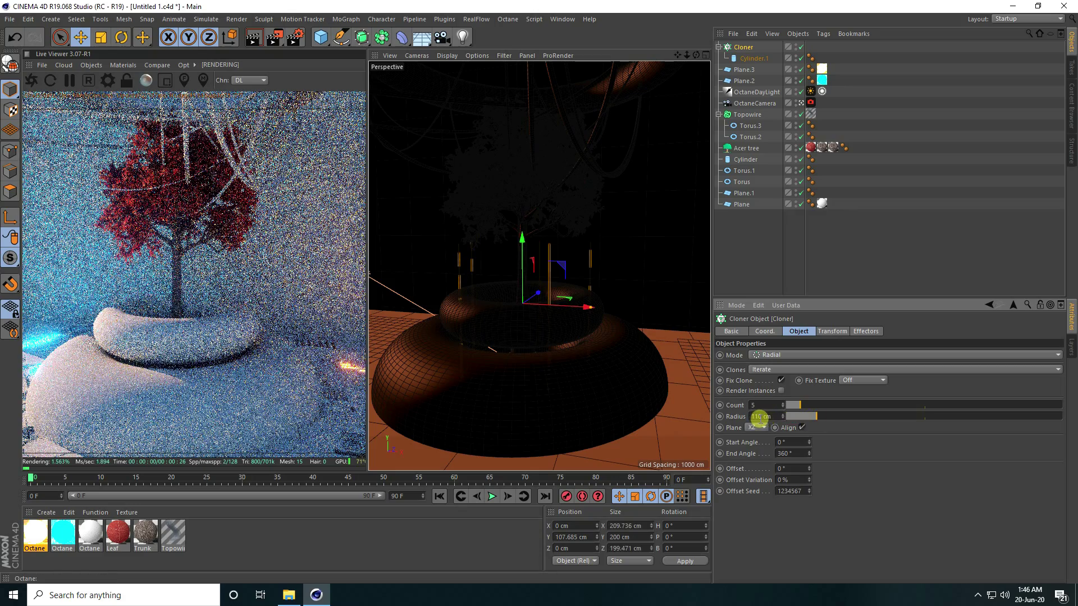
text(100)
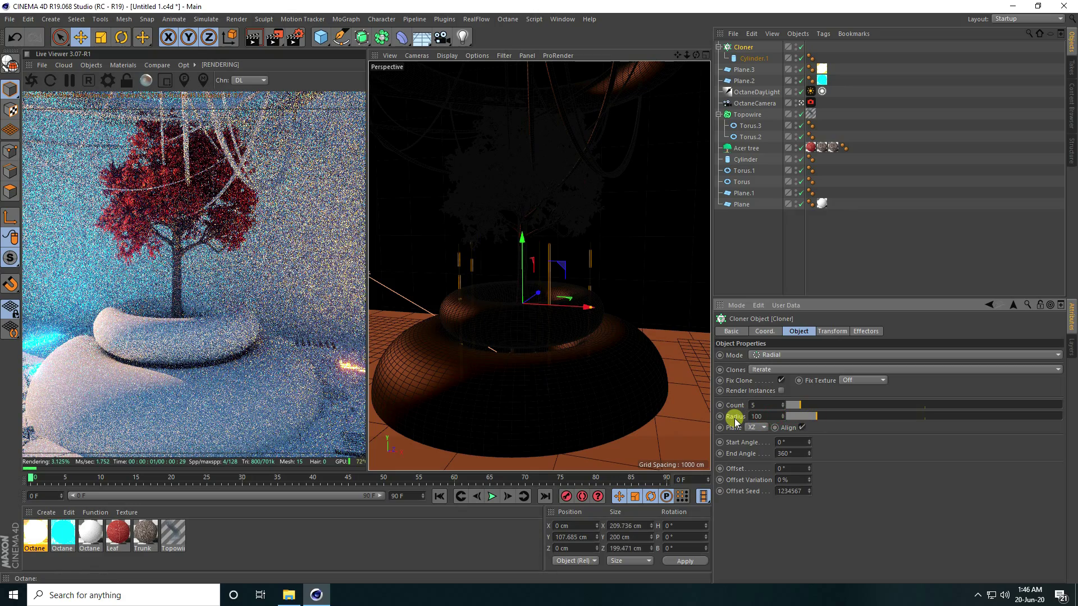
key(Return)
mouse_move(521, 238)
mouse_down()
mouse_move(513, 259)
mouse_move(525, 246)
mouse_up()
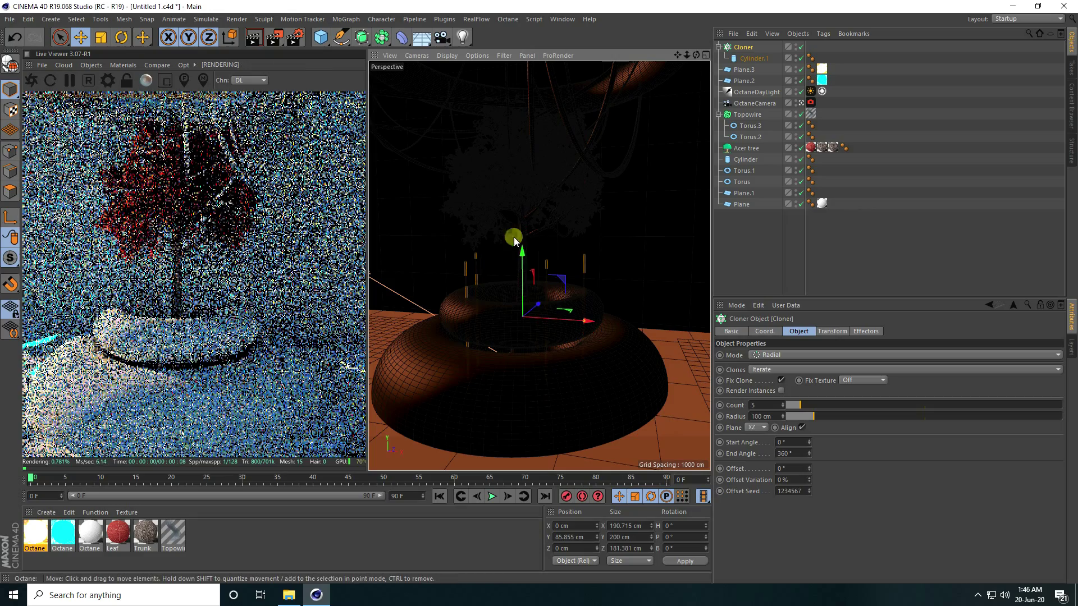
- Add a torus above the tree's base with ring radius 100 cm and pipe radius 0.2 cm, raised to about Y 161 cm
click(320, 37)
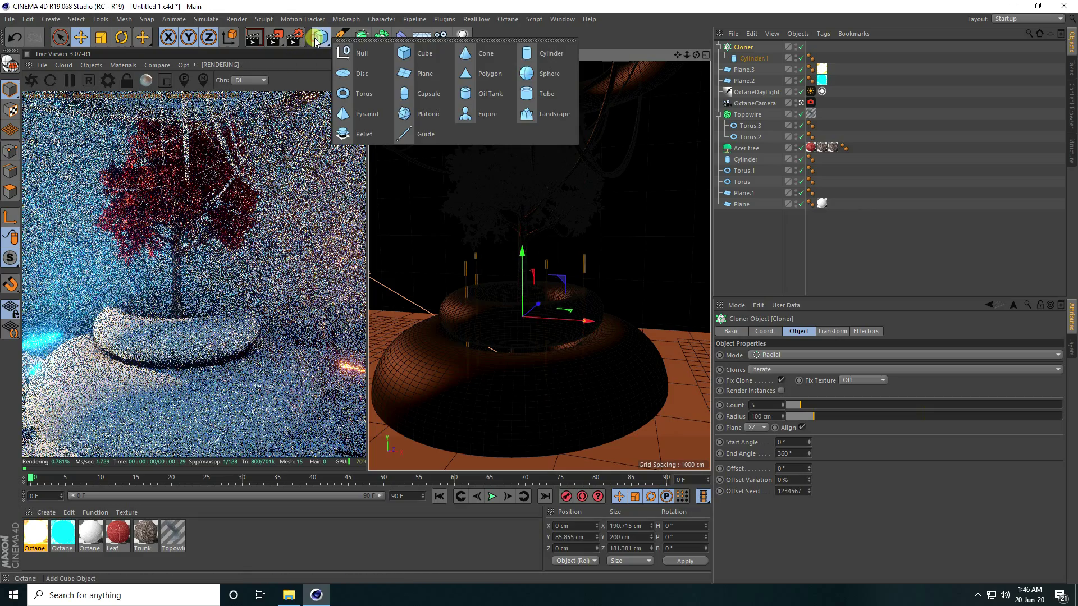
click(361, 99)
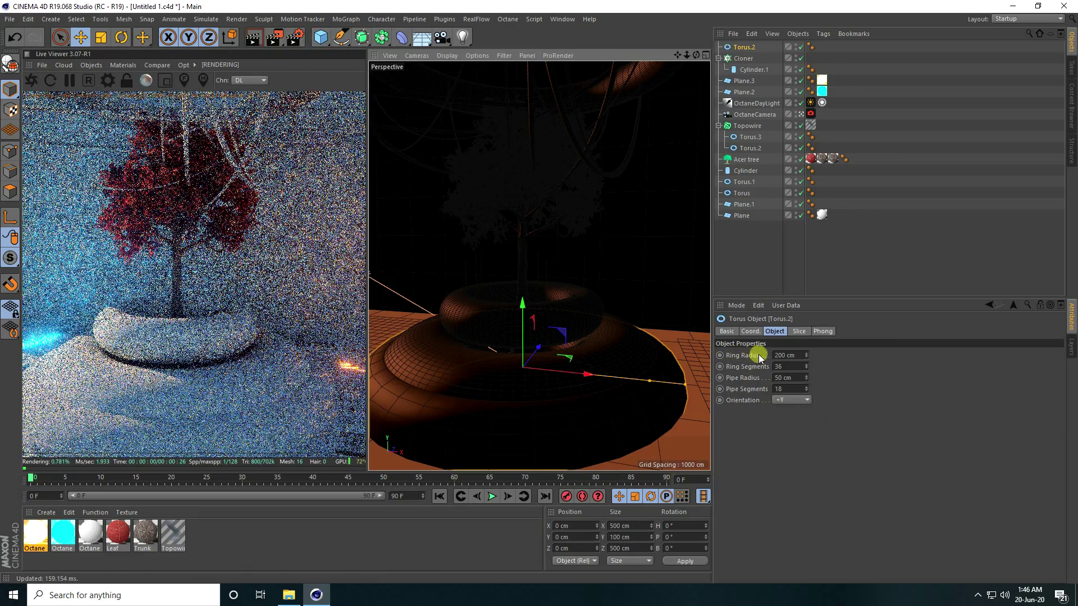
text(0.2)
key(Return)
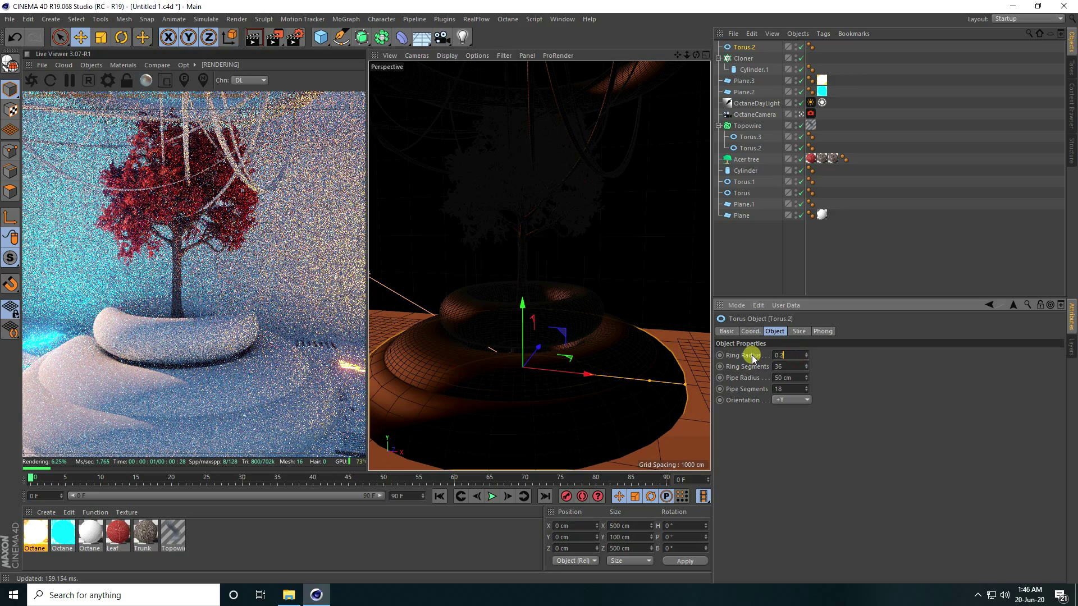
key(ctrl+z)
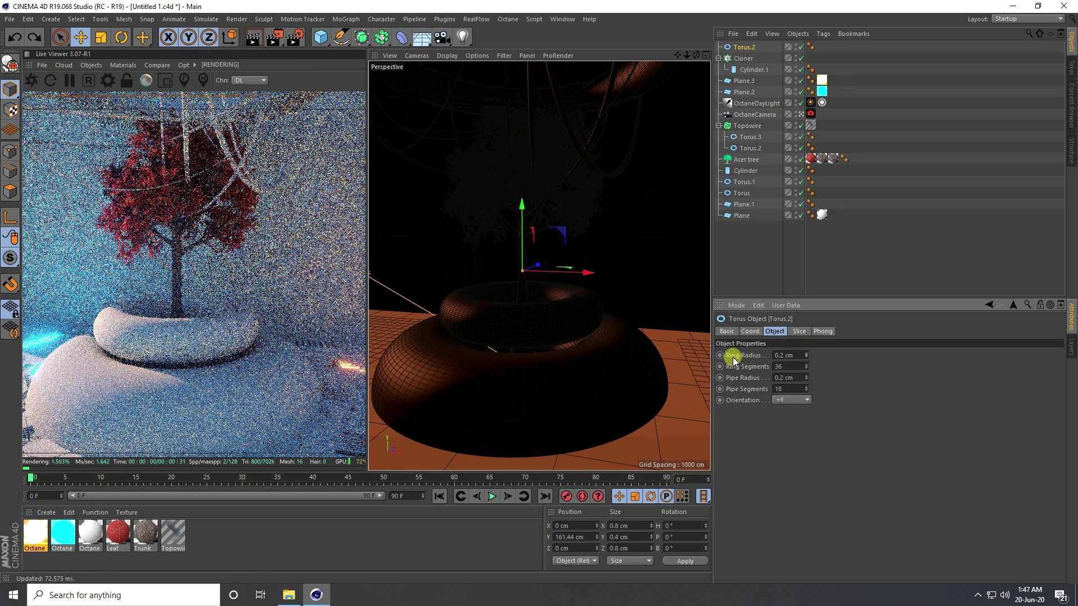
click(806, 354)
drag(808, 354, 807, 354)
double_click(793, 356)
text(100)
key(Return)
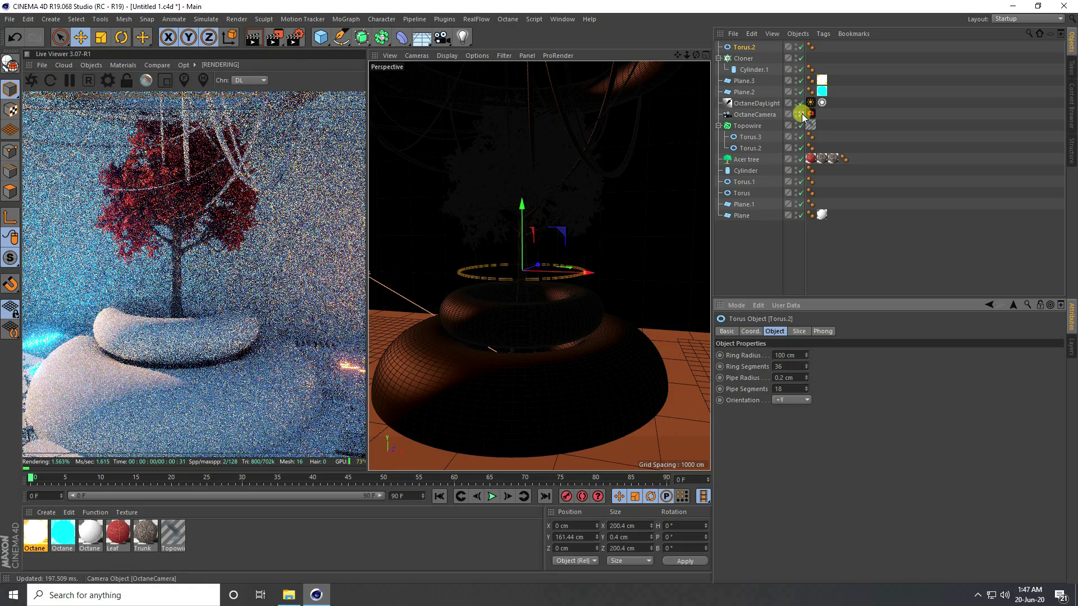
- Smooth the thin rail torus with 106 ring segments and 23 pipe segments, keeping the ring radius at 100 cm
click(801, 115)
alt+drag(655, 236, 442, 319)
click(807, 357)
click(806, 357)
drag(802, 387, 807, 382)
click(806, 363)
click(806, 364)
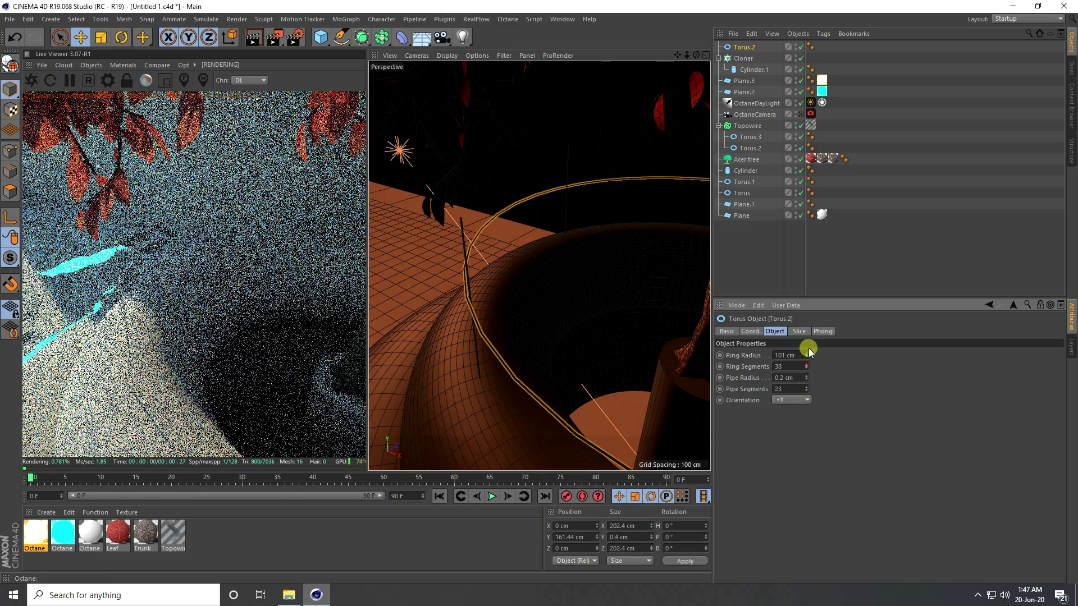
drag(806, 364, 810, 352)
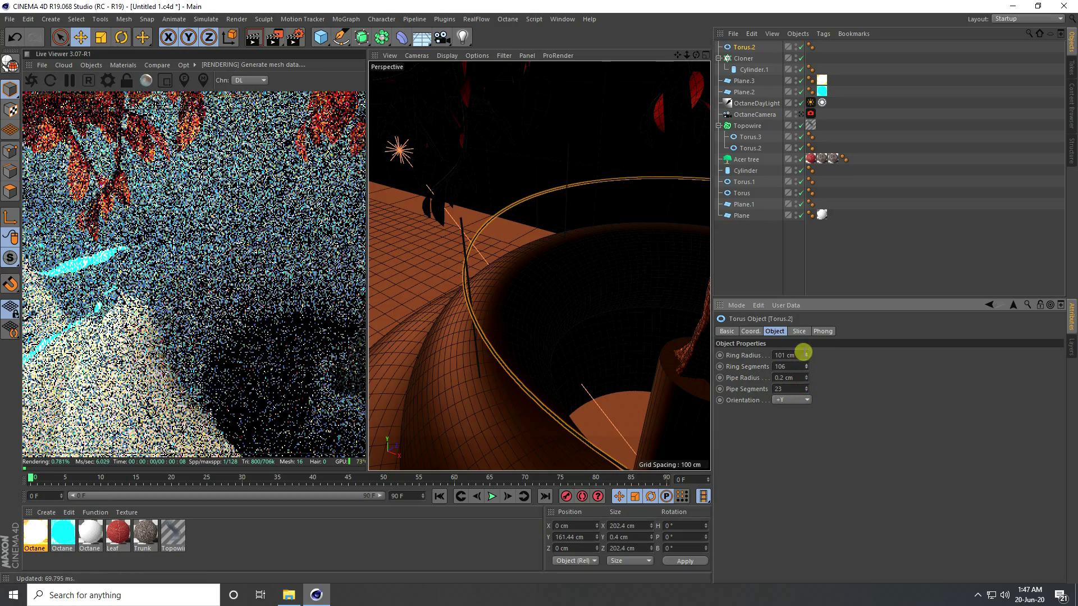
click(806, 358)
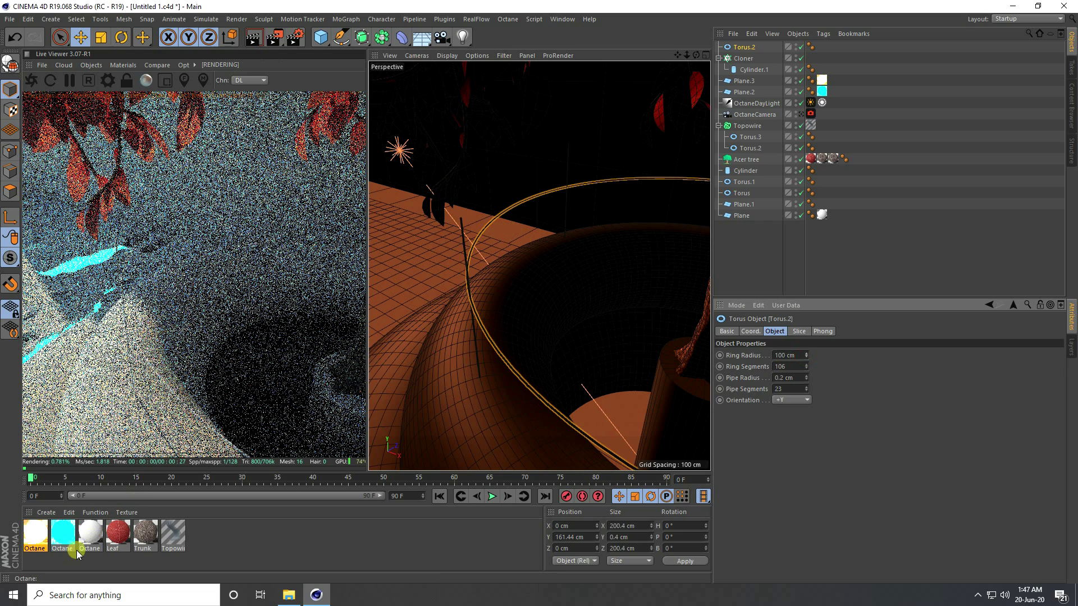
- Create a new Octane material, add a Texture Emission to its Emission channel and open the emission's settings
click(48, 513)
mouse_move(58, 432)
mouse_move(189, 408)
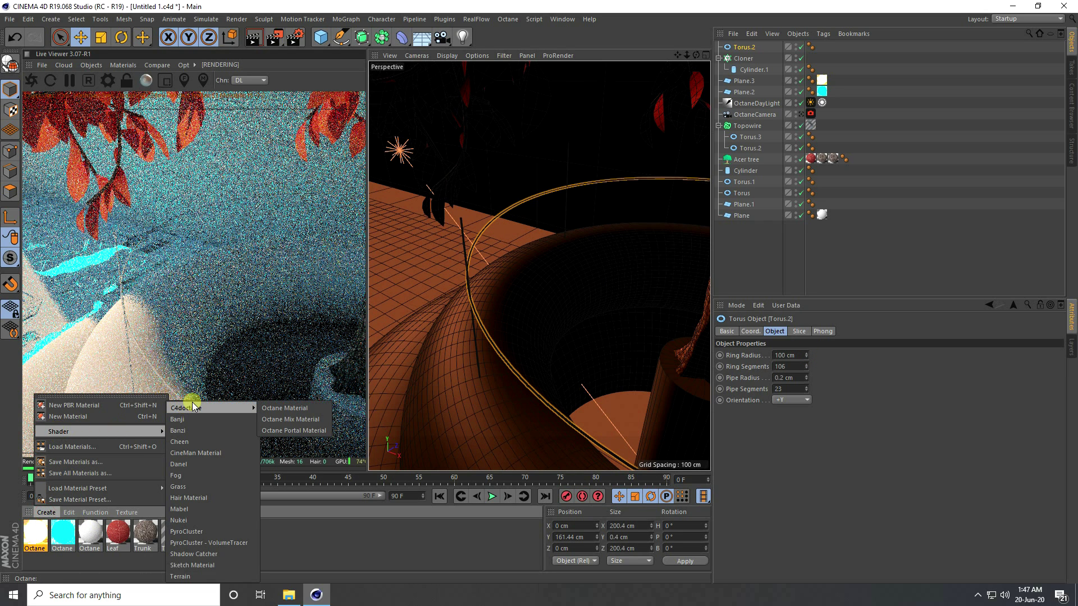
click(285, 409)
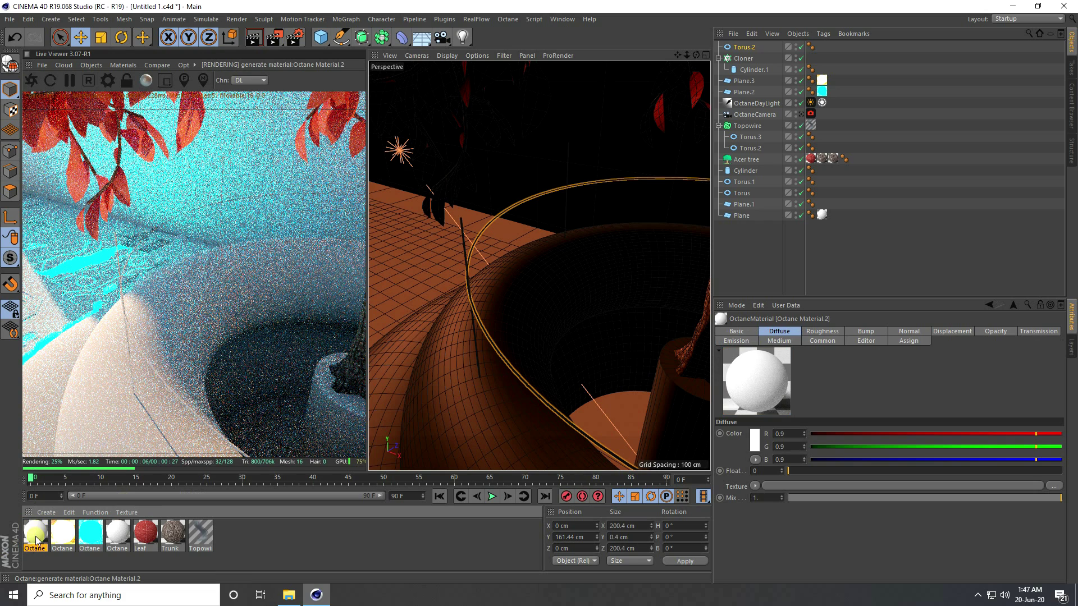
double_click(35, 538)
click(212, 288)
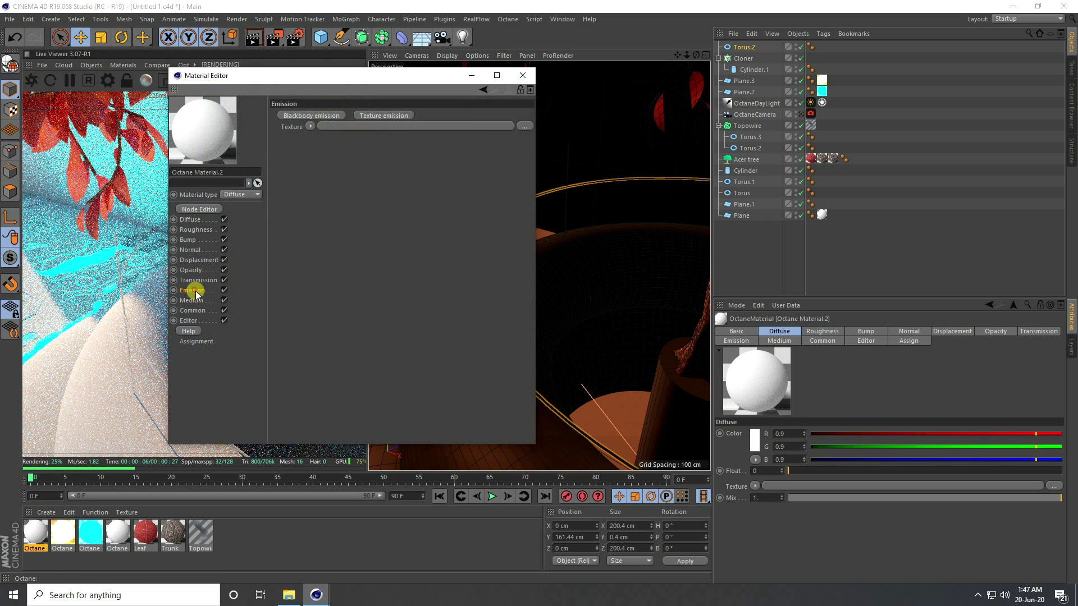
click(388, 116)
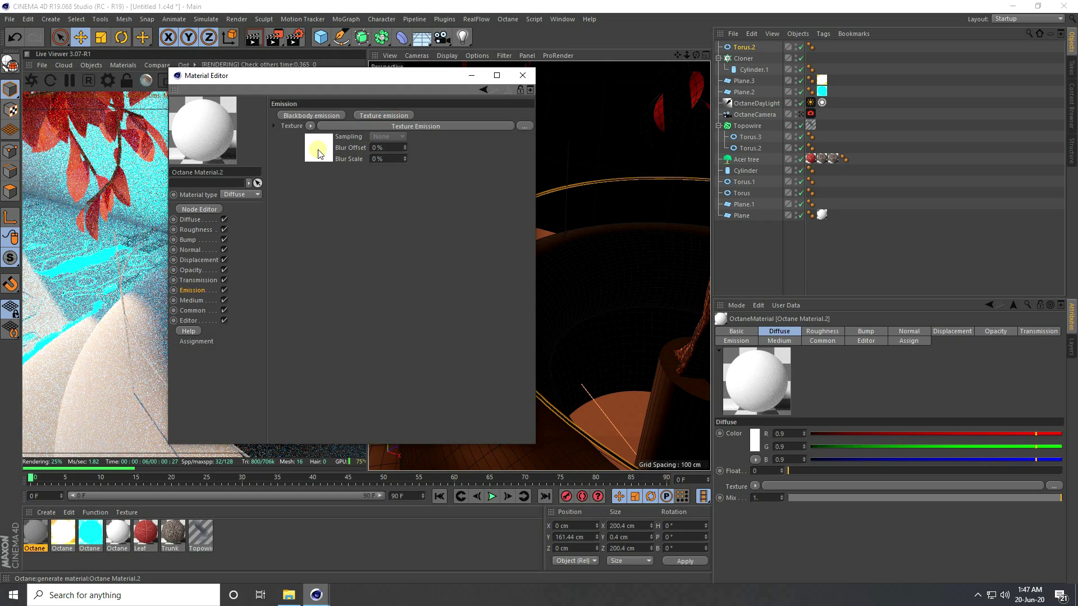
click(318, 150)
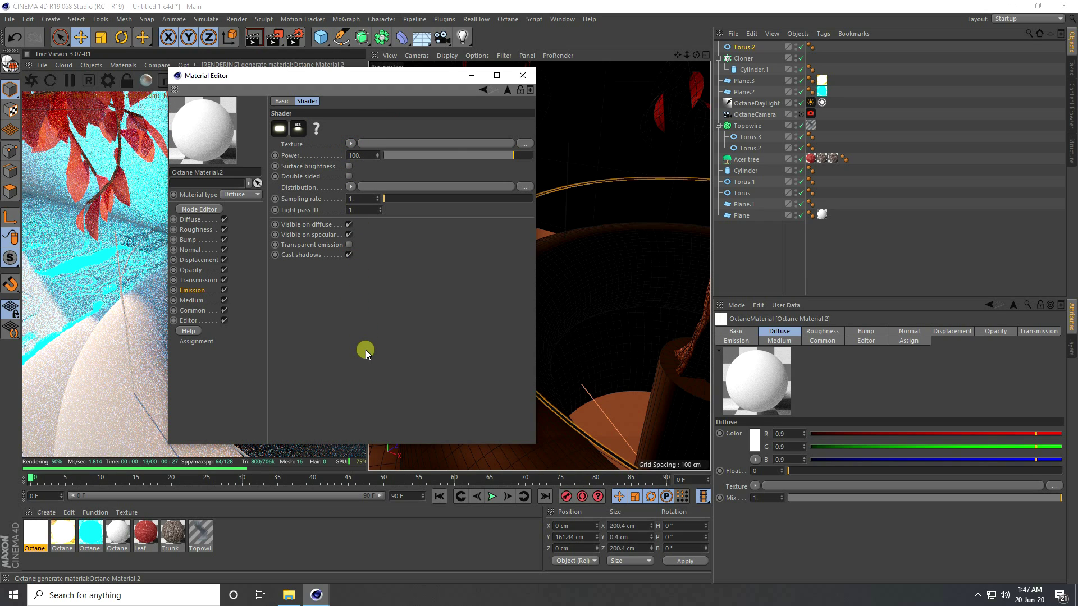
- Give the emission an RgbSpectrum texture coloured blue with hue 199°, saturation 100% and value 100%
click(351, 143)
mouse_move(387, 354)
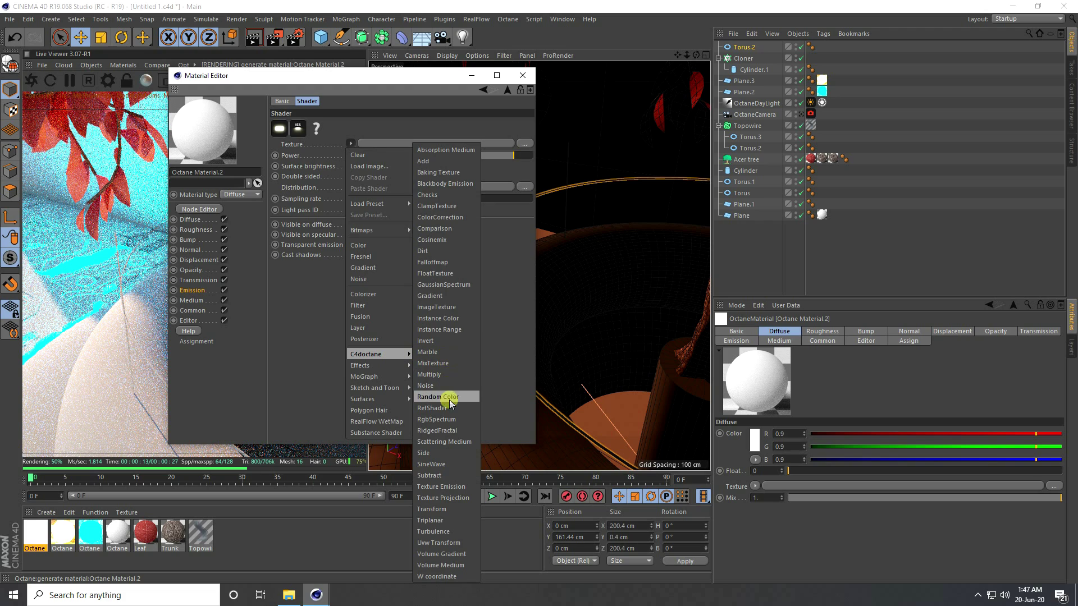
click(449, 420)
click(357, 166)
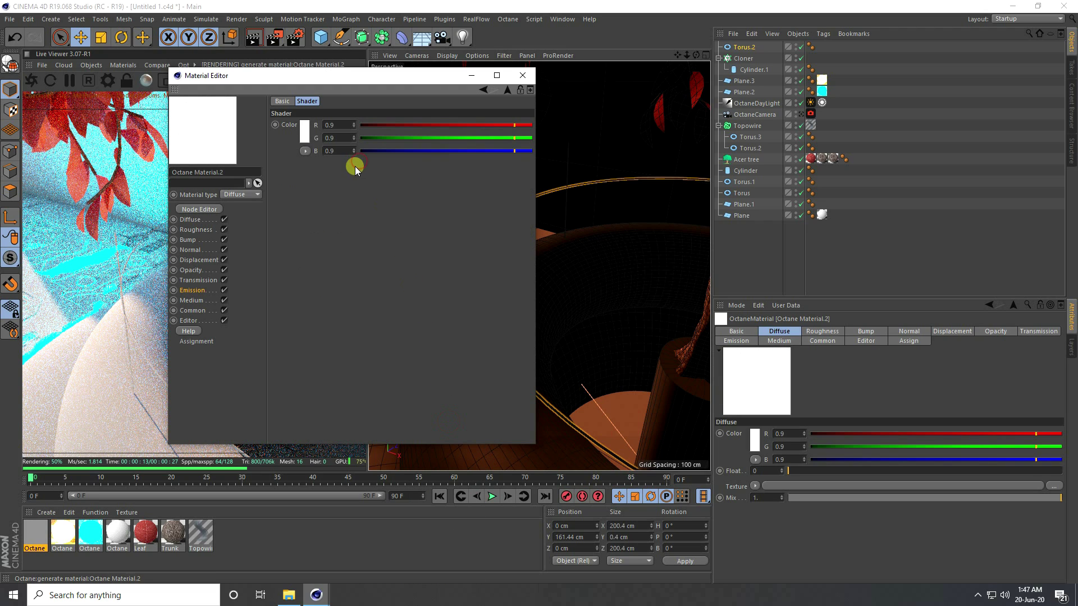
click(304, 134)
click(291, 134)
mouse_move(295, 136)
mouse_down()
mouse_move(365, 151)
mouse_move(400, 144)
mouse_move(372, 152)
mouse_up()
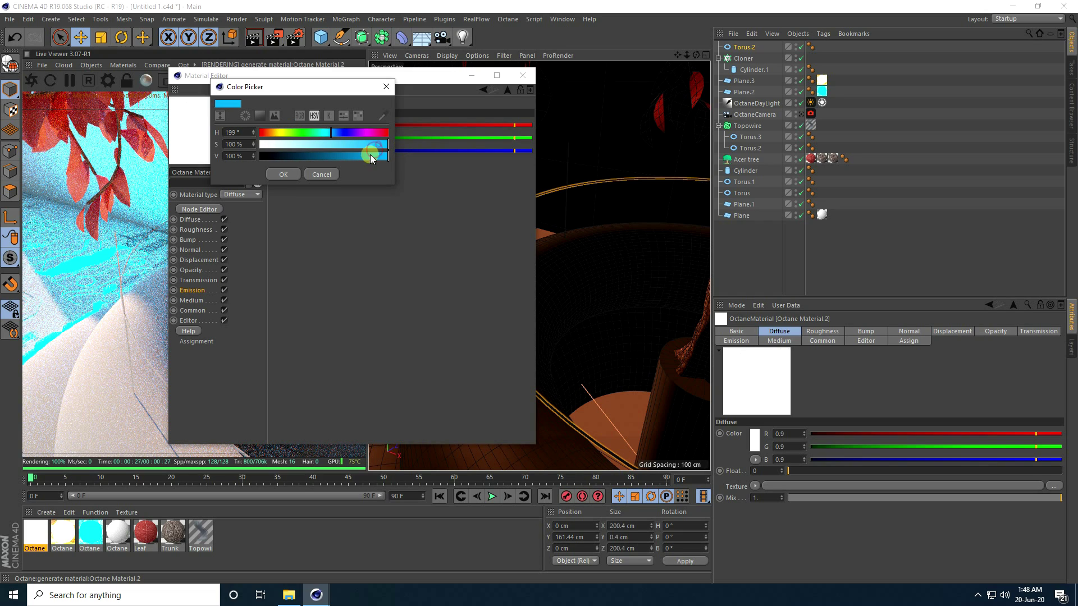
click(275, 178)
click(480, 93)
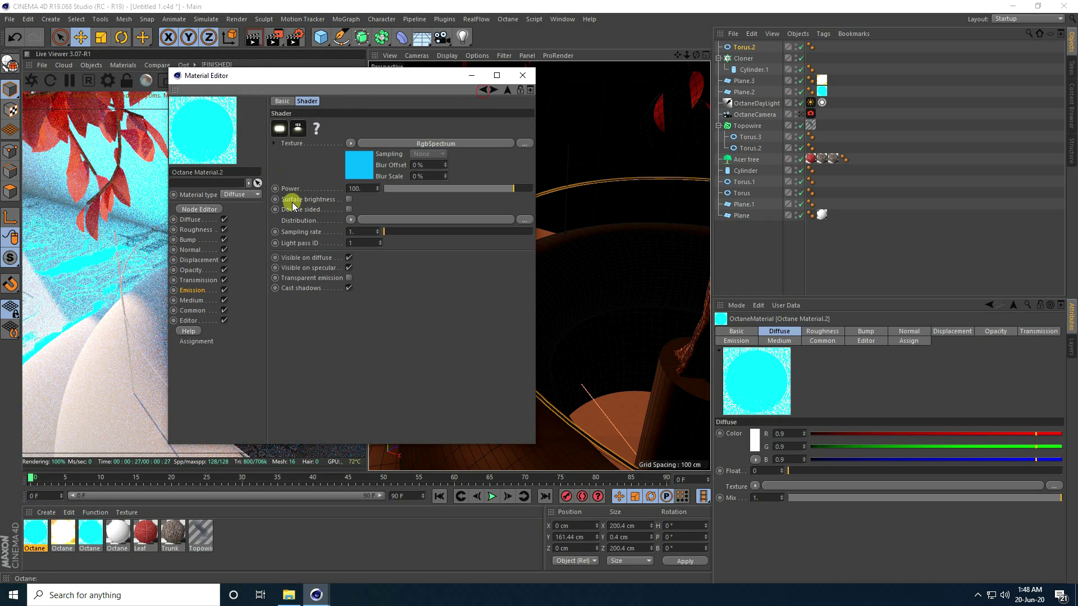
- Enable surface brightness on the blue emission and set its power to 20
click(349, 199)
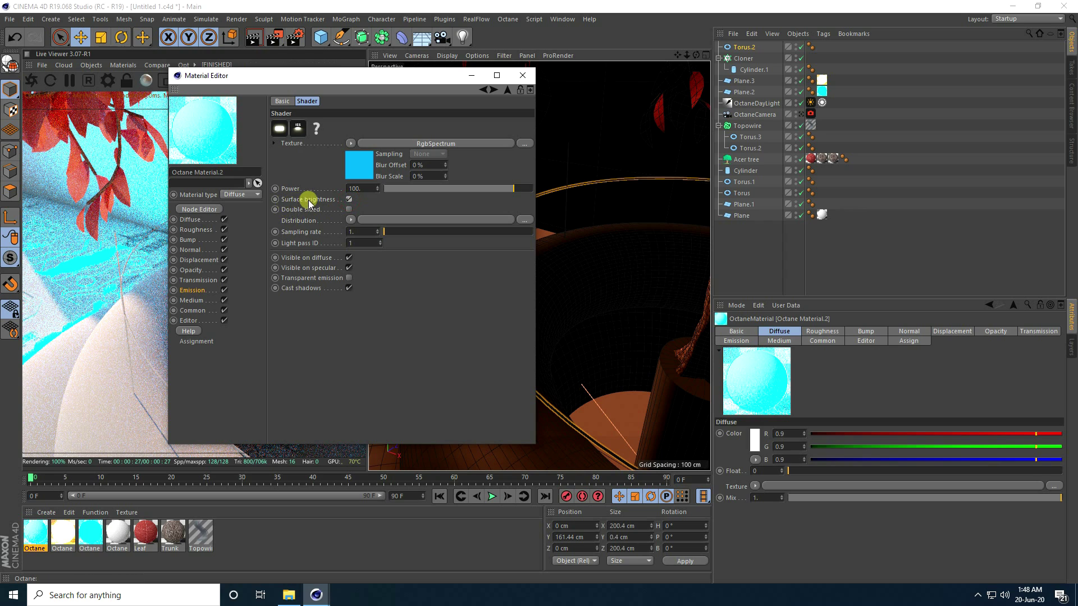
click(523, 76)
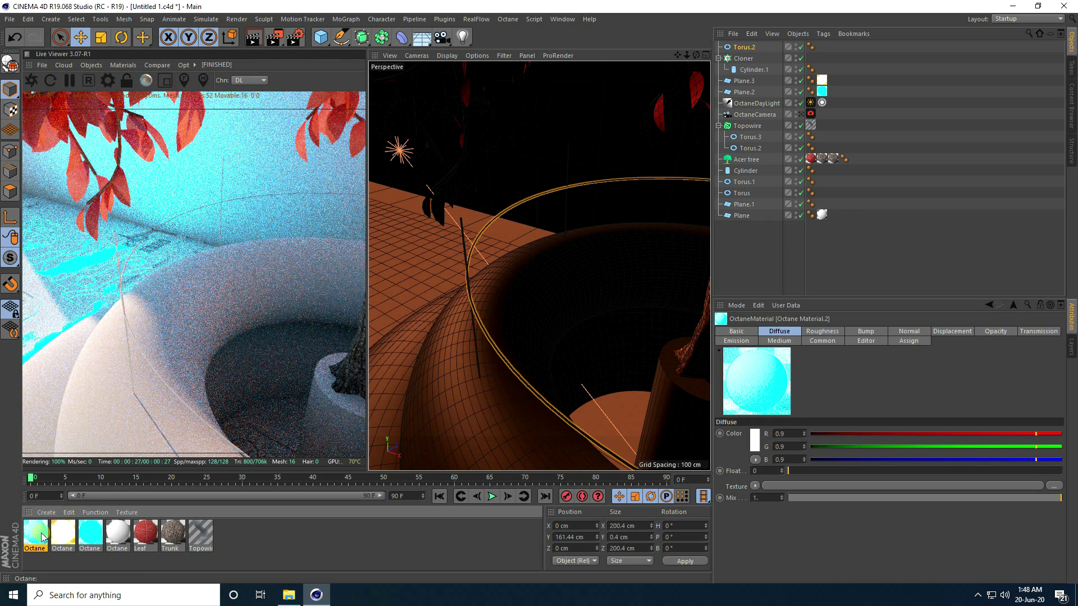
double_click(42, 538)
double_click(355, 188)
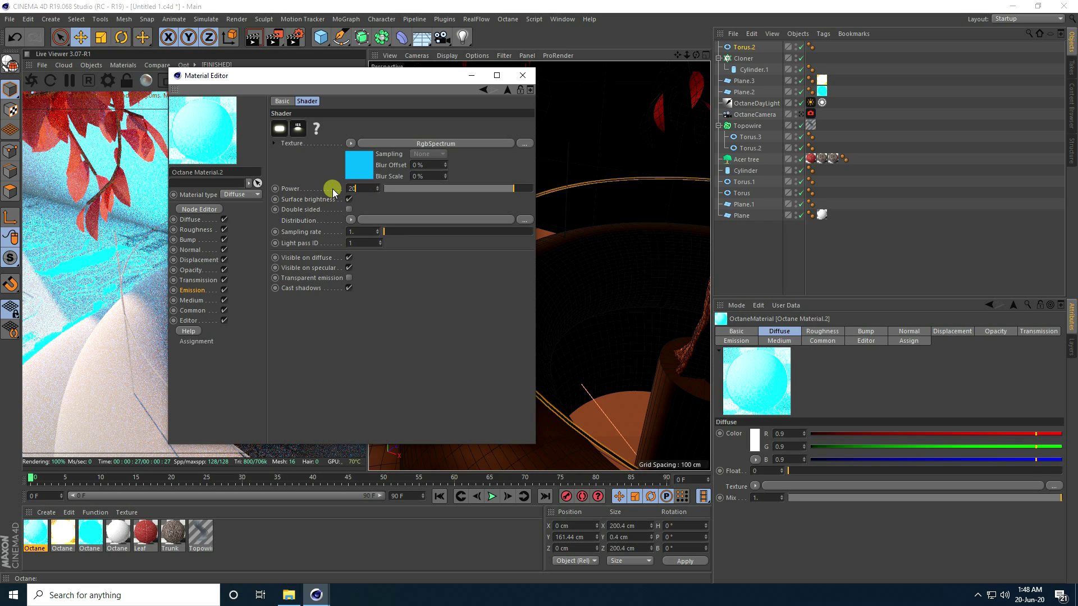
key(Return)
click(522, 75)
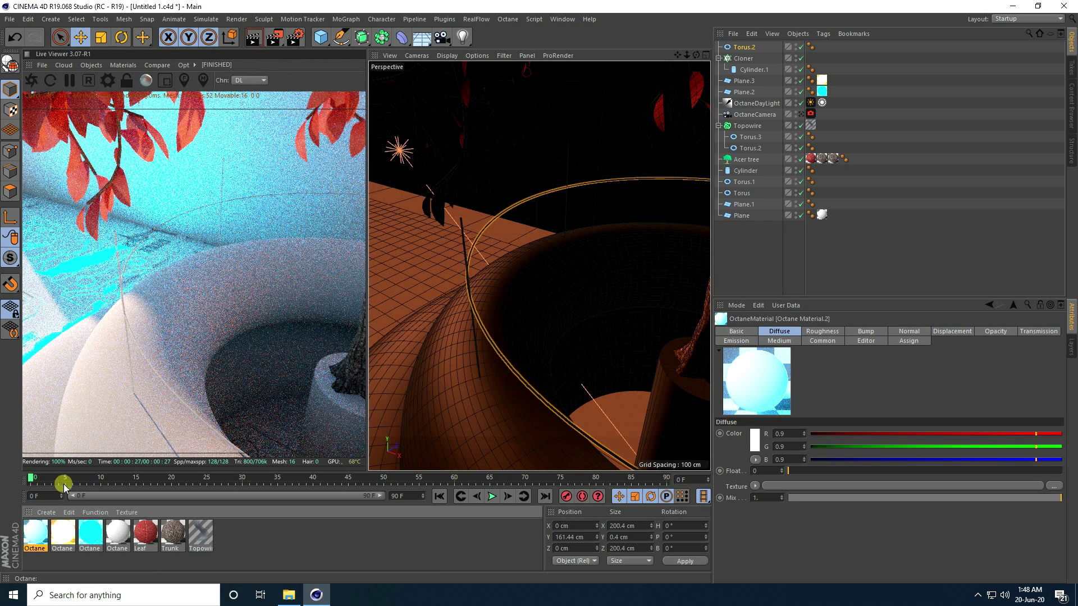
- Apply the blue emissive material to the rail torus and the cloned post cylinder, and look through the Octane camera
drag(39, 536, 737, 47)
click(801, 113)
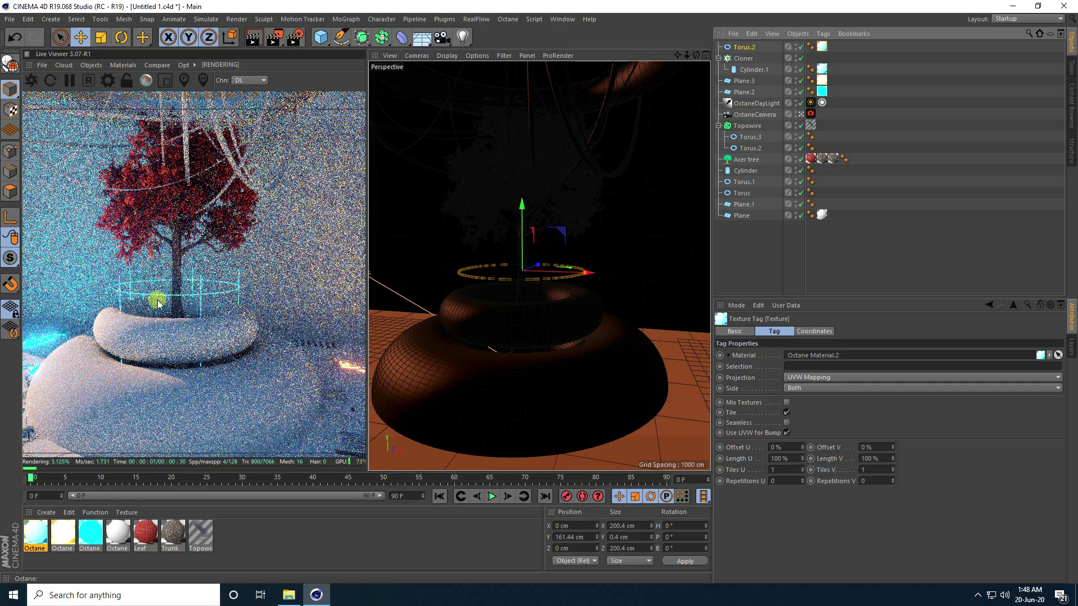
- Duplicate the rail torus, lower the copy, and raise both rails together so the copy sits at about Y 148 cm
click(740, 48)
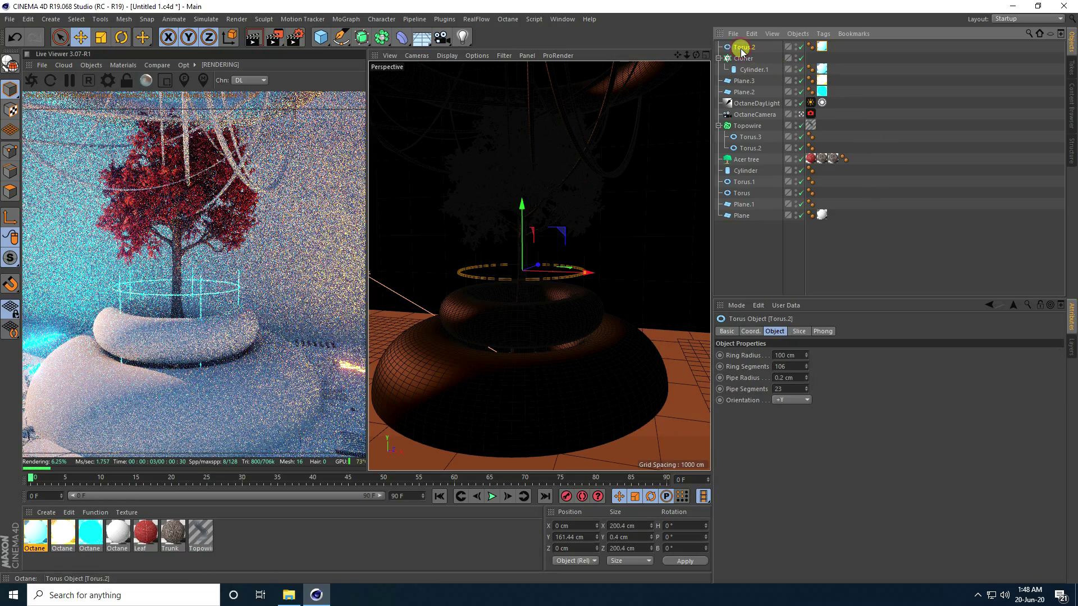
key(ctrl+c)
key(ctrl+v)
drag(523, 208, 523, 220)
click(745, 59)
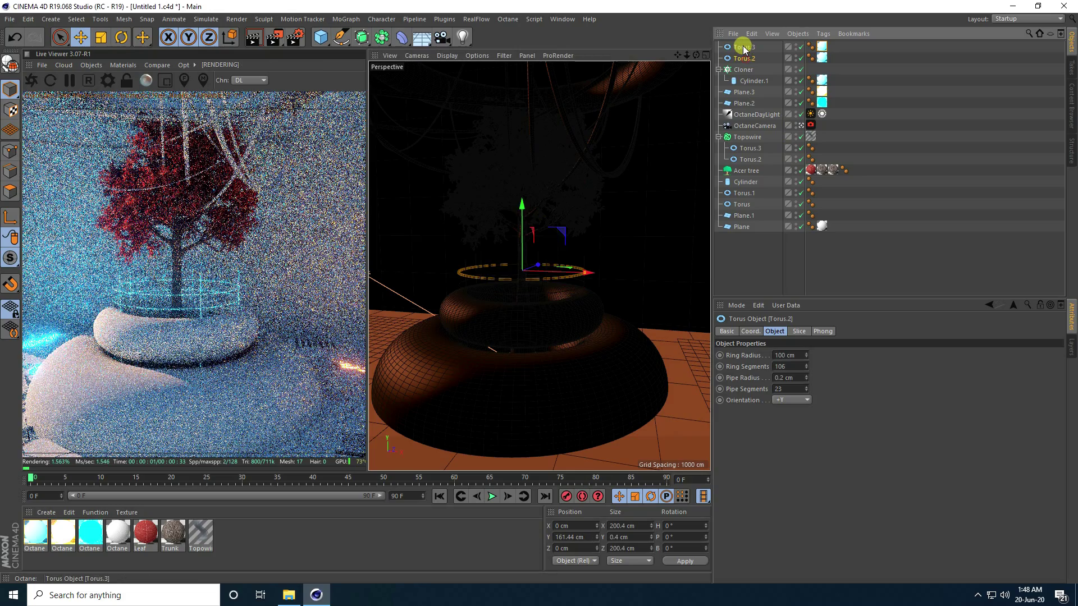
ctrl+click(744, 47)
drag(520, 207, 520, 205)
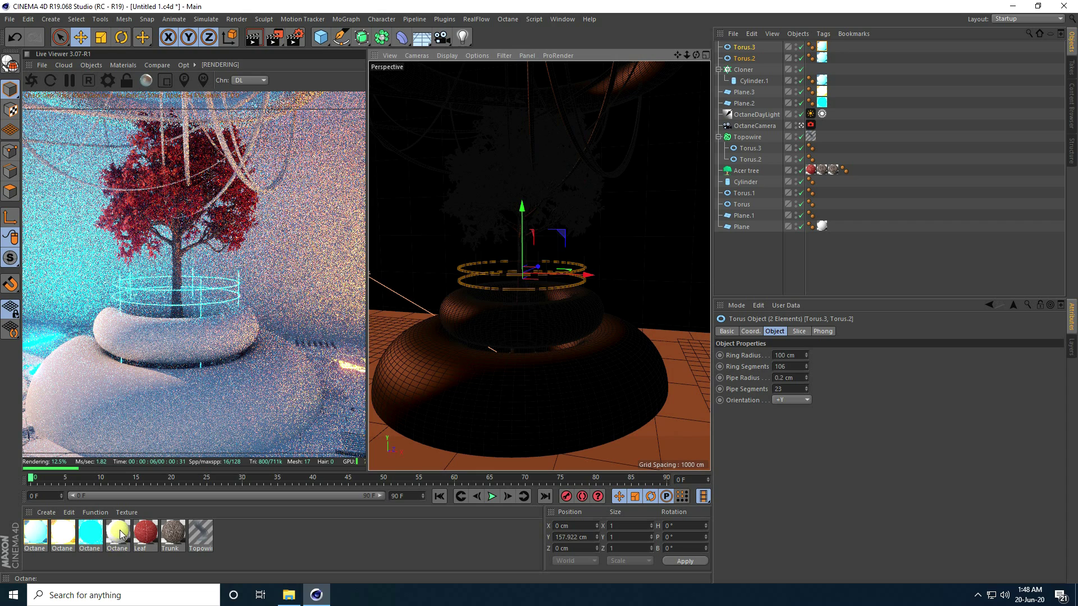
- Apply the white displaced Octane material to the large base torus and set its texture Length U and V to 50%
drag(120, 538, 739, 205)
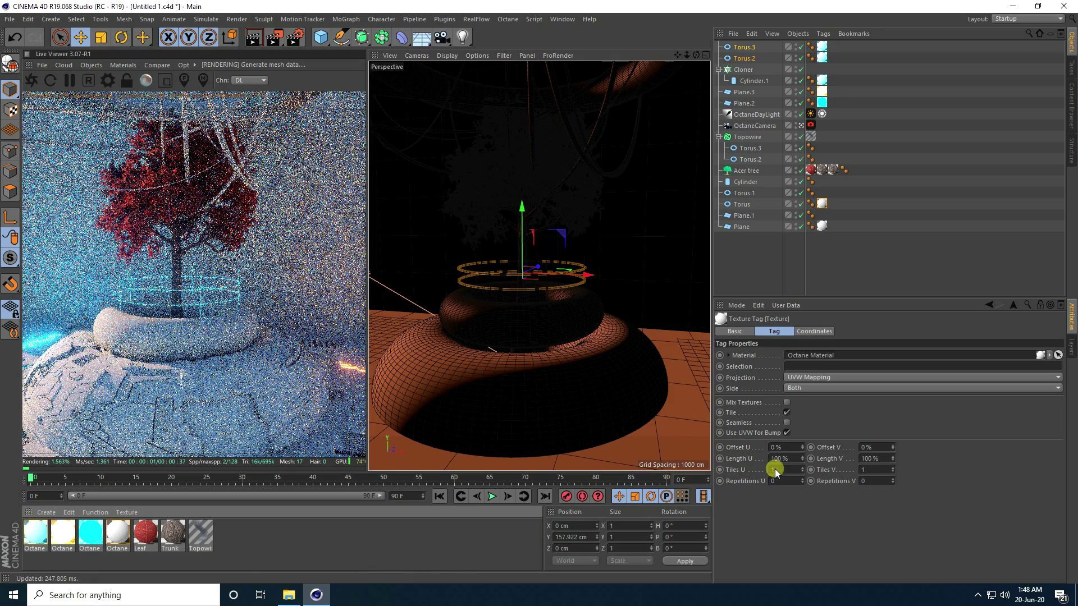
click(788, 458)
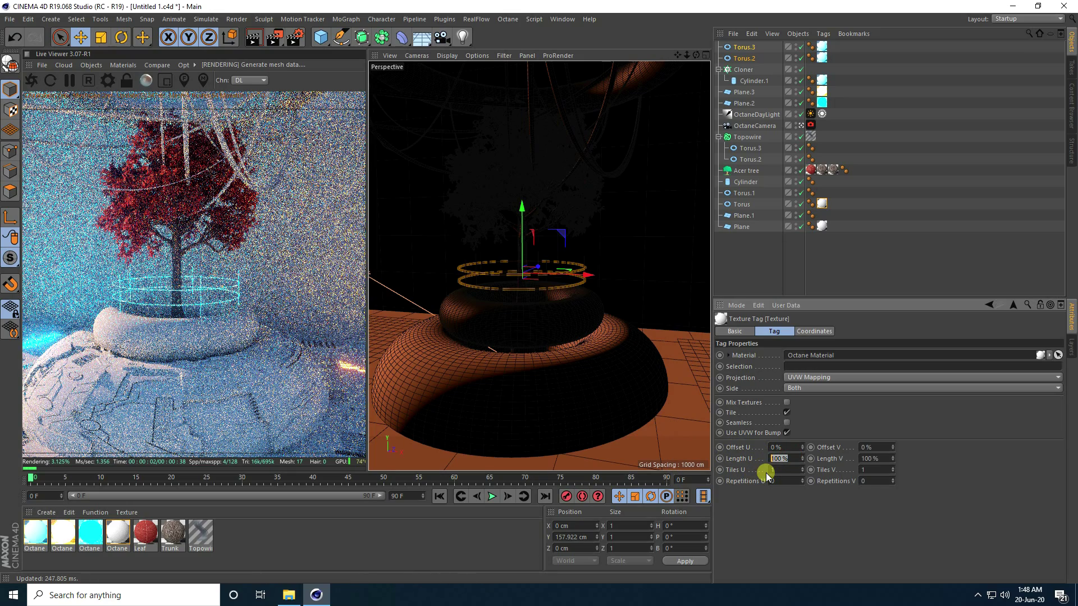
text(50)
key(Tab)
text(50)
key(Return)
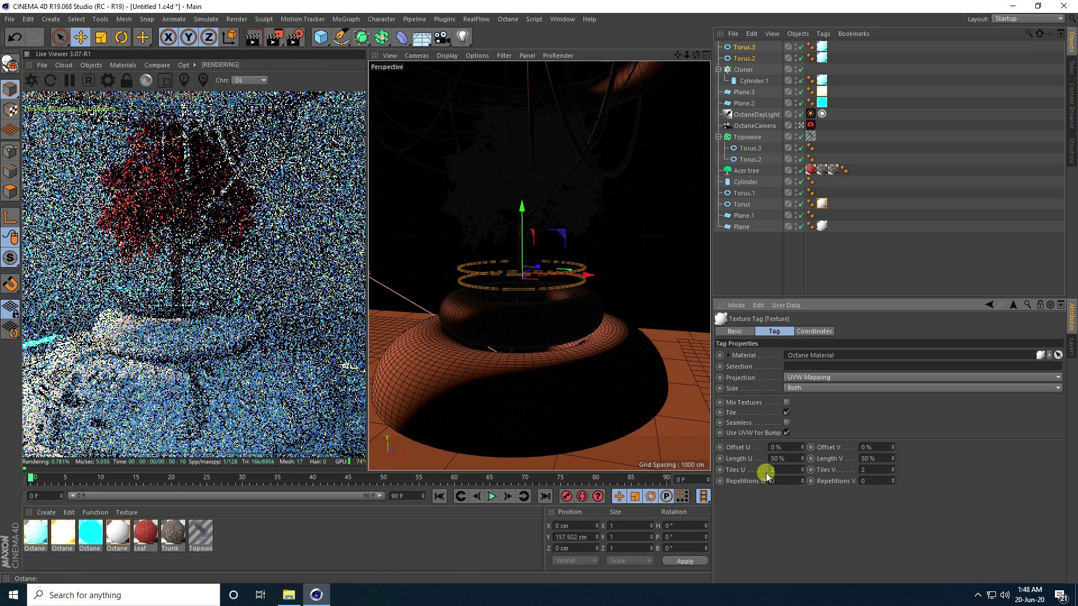
- Apply the same white material to the smaller upper base torus with Spherical projection and Length U and V of 50%
drag(118, 533, 750, 197)
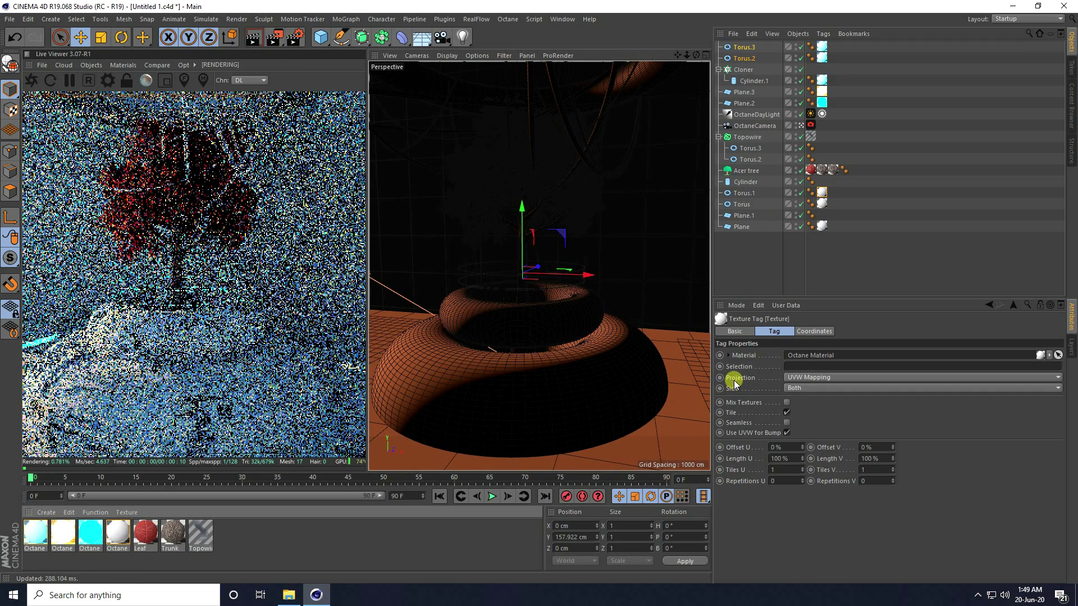
click(788, 377)
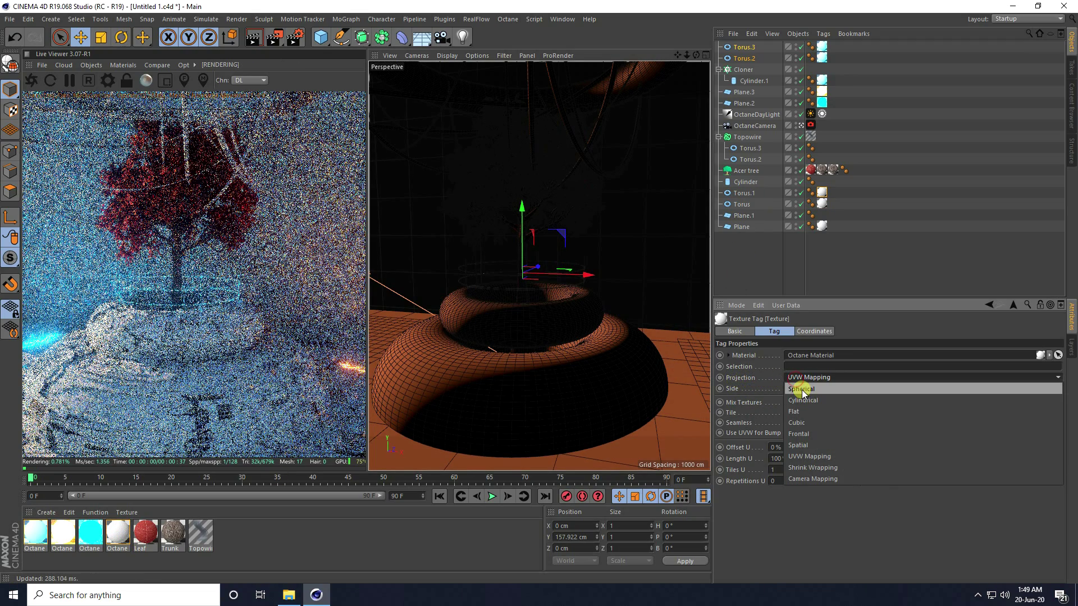
click(800, 389)
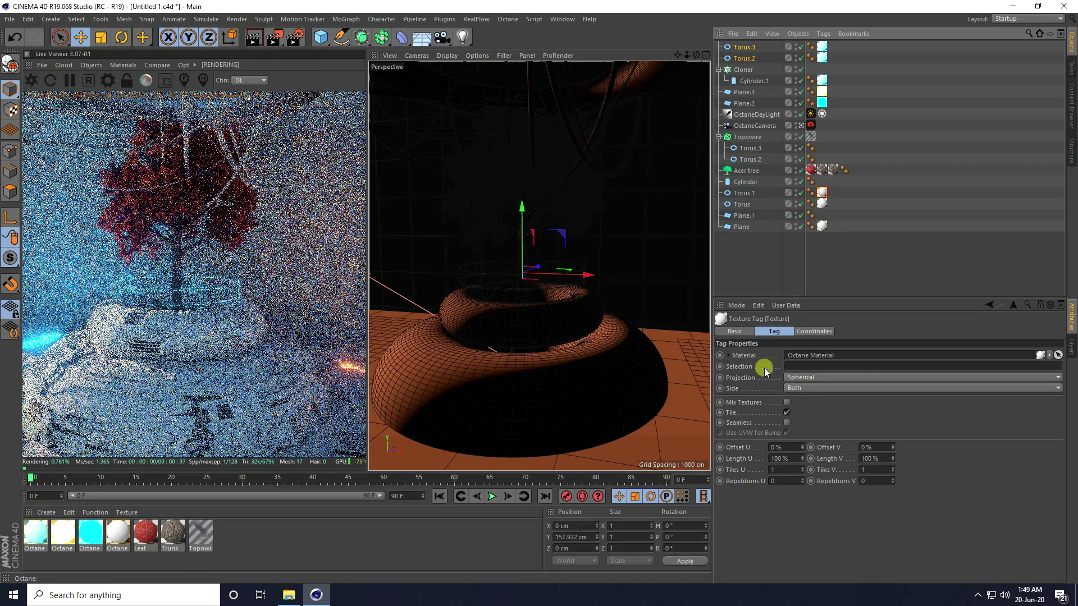
click(786, 458)
text(50)
key(Return)
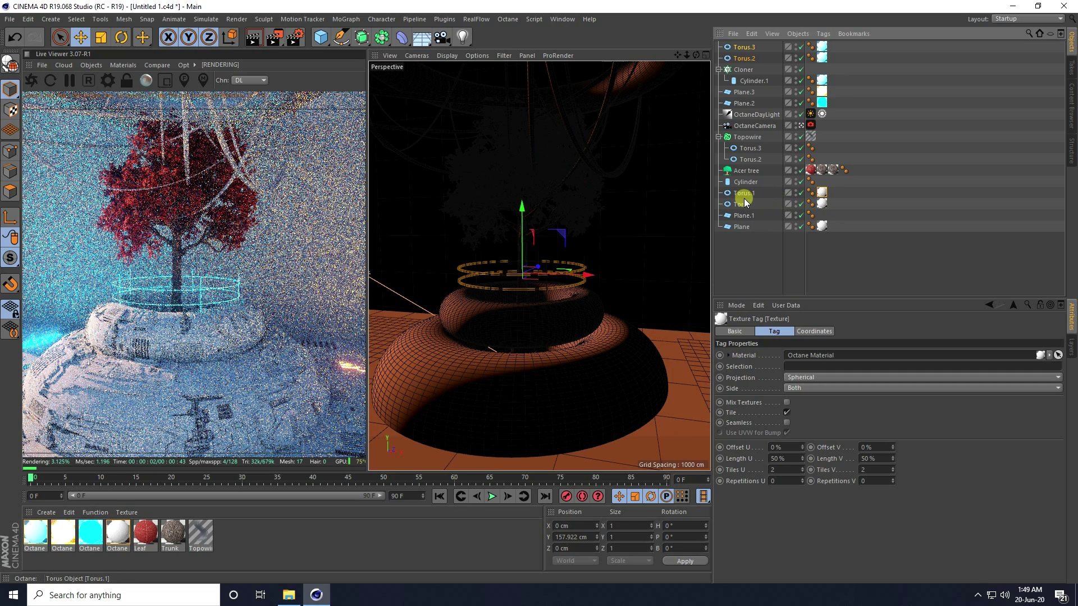
- Change the texture projection on the large base torus to Spherical
click(822, 192)
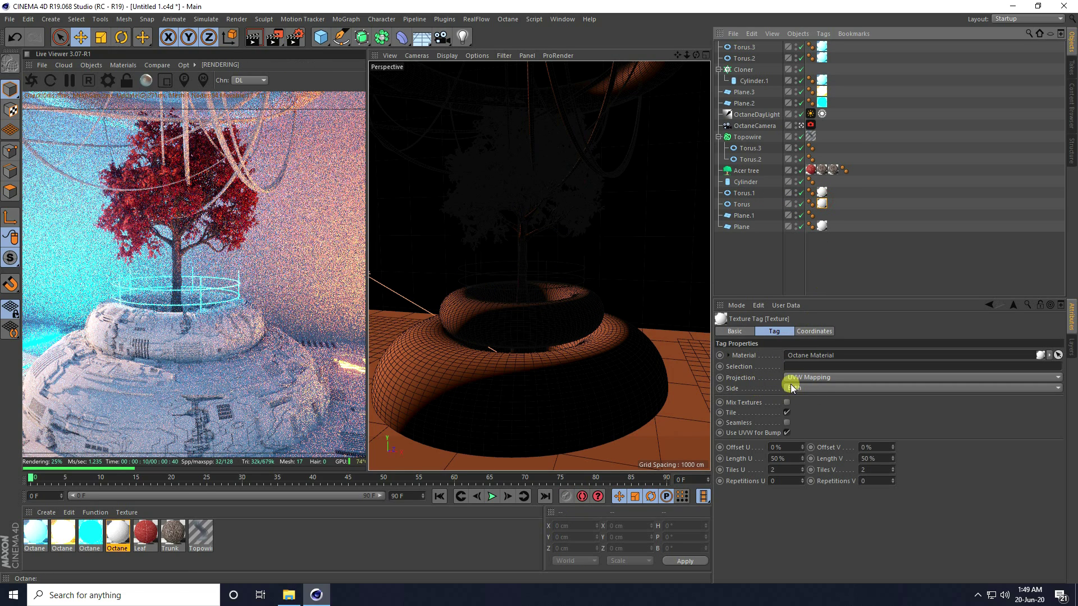
click(814, 388)
click(803, 393)
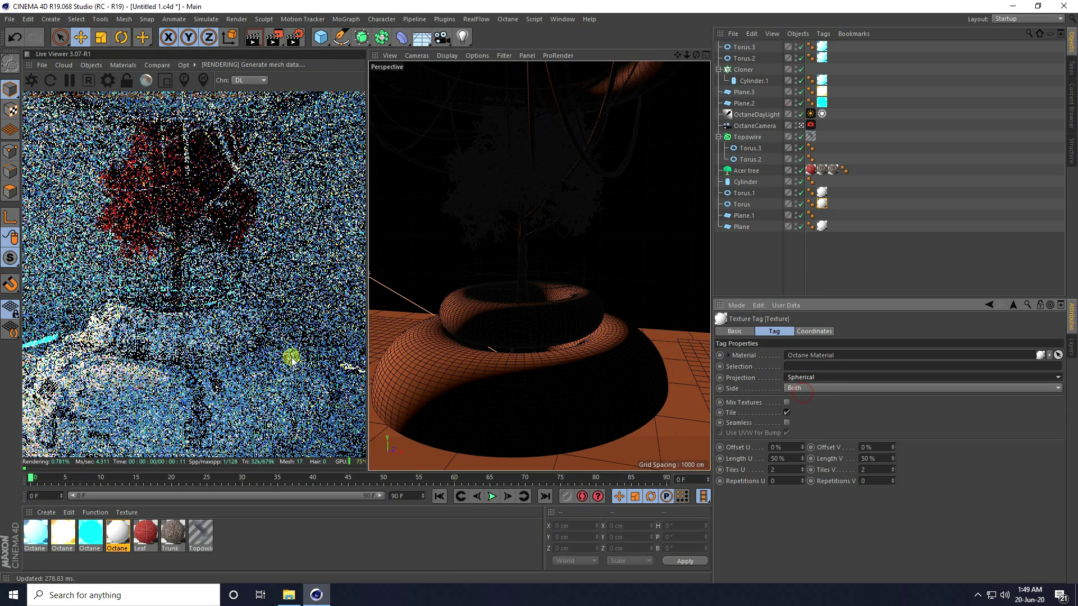
click(162, 291)
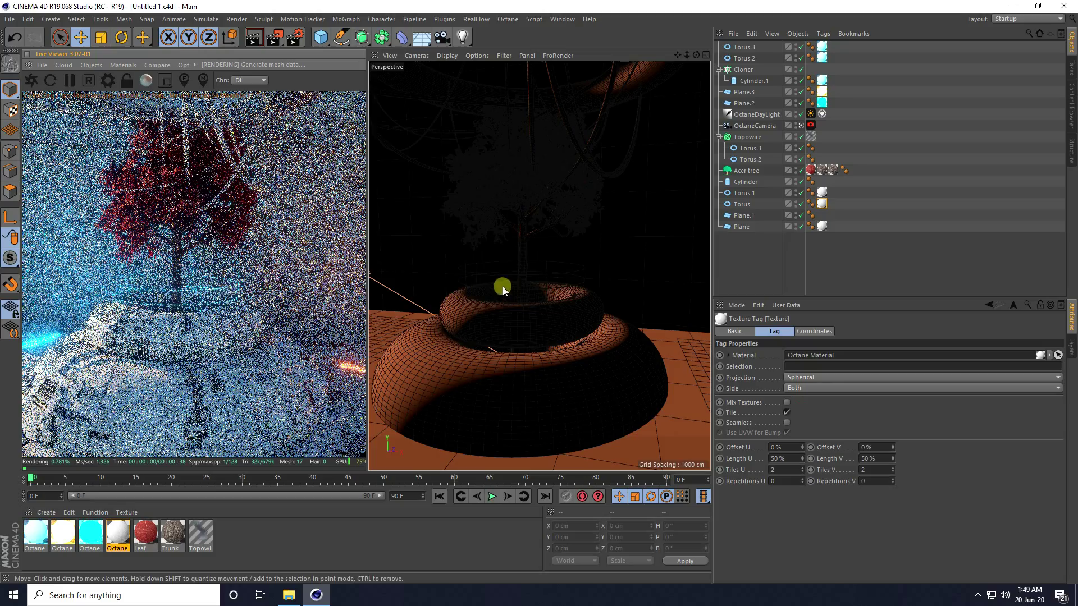
- Pull the Octane camera back to frame the whole scene and set its heading rotation to 0°
scroll(587, 258, down, 6)
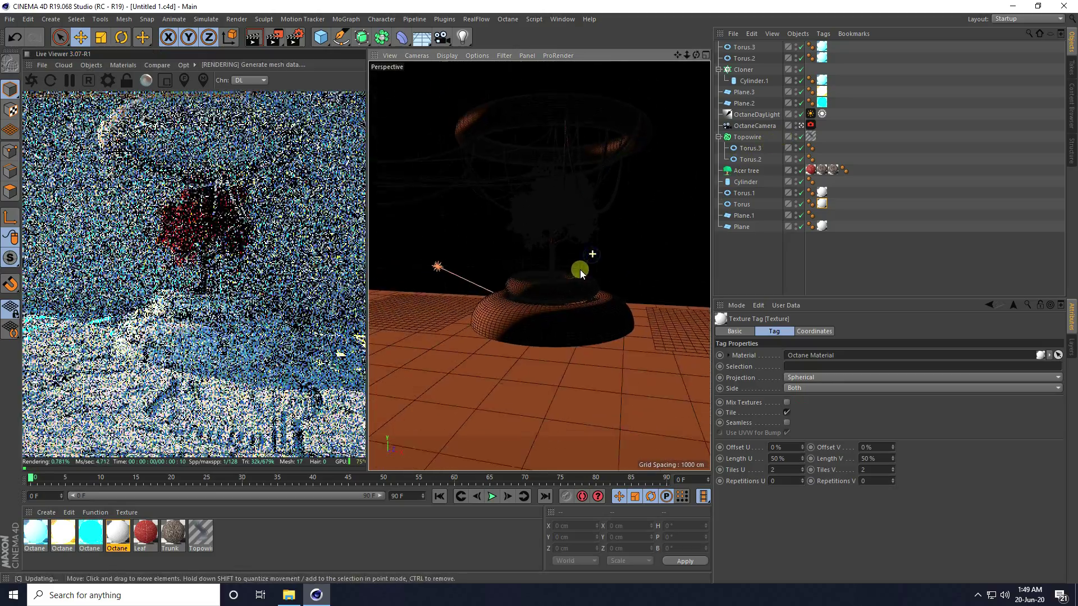
scroll(575, 309, up, 1)
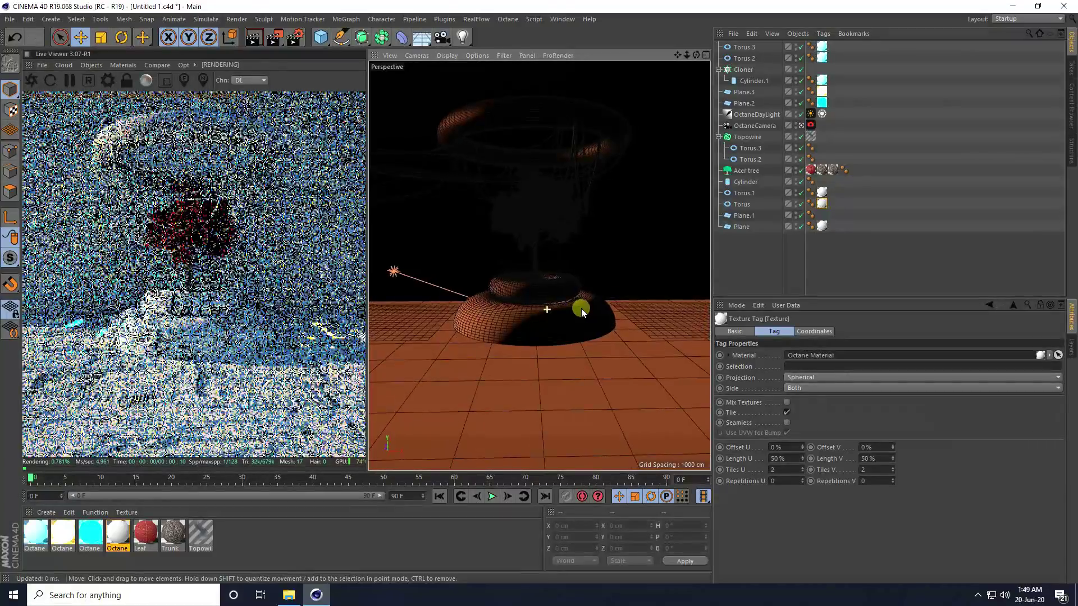
click(769, 126)
double_click(682, 525)
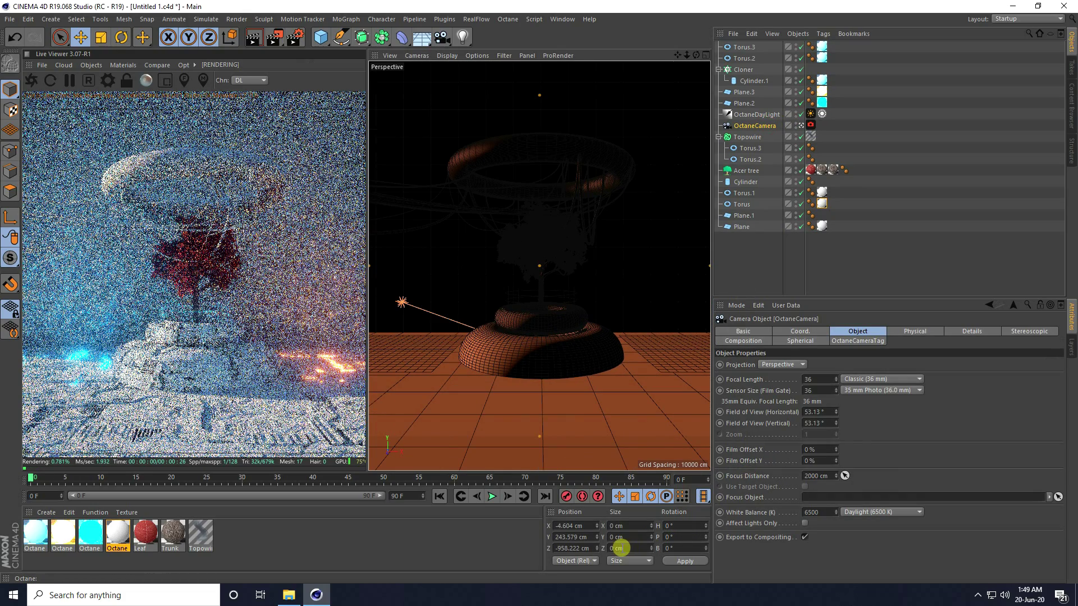
text(0)
key(Return)
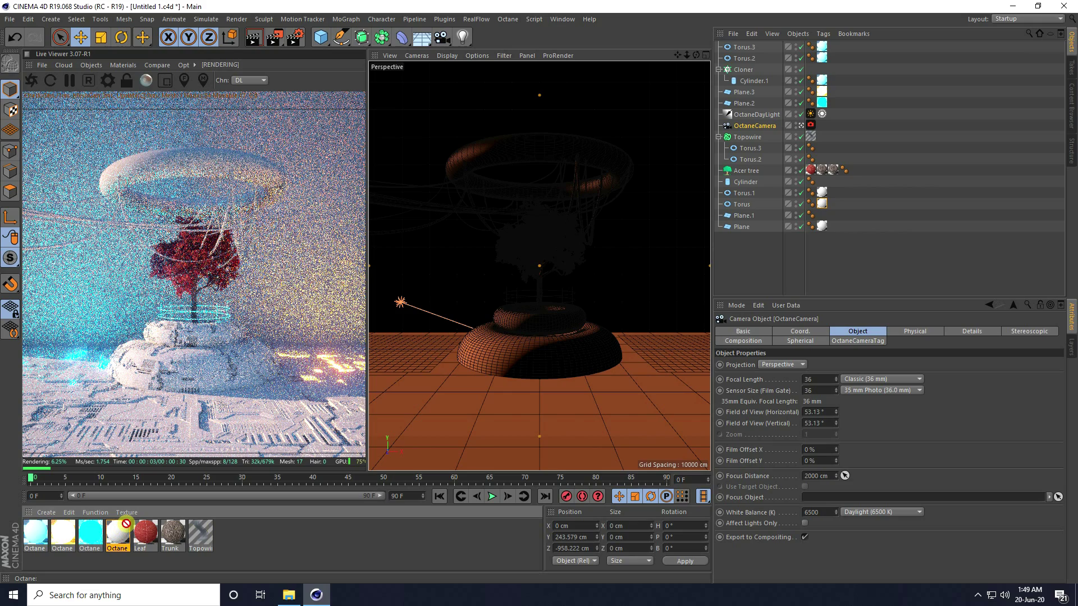
- Apply the white displaced material to the back wall plane and set its texture Length U and V to 50%
drag(187, 468, 651, 110)
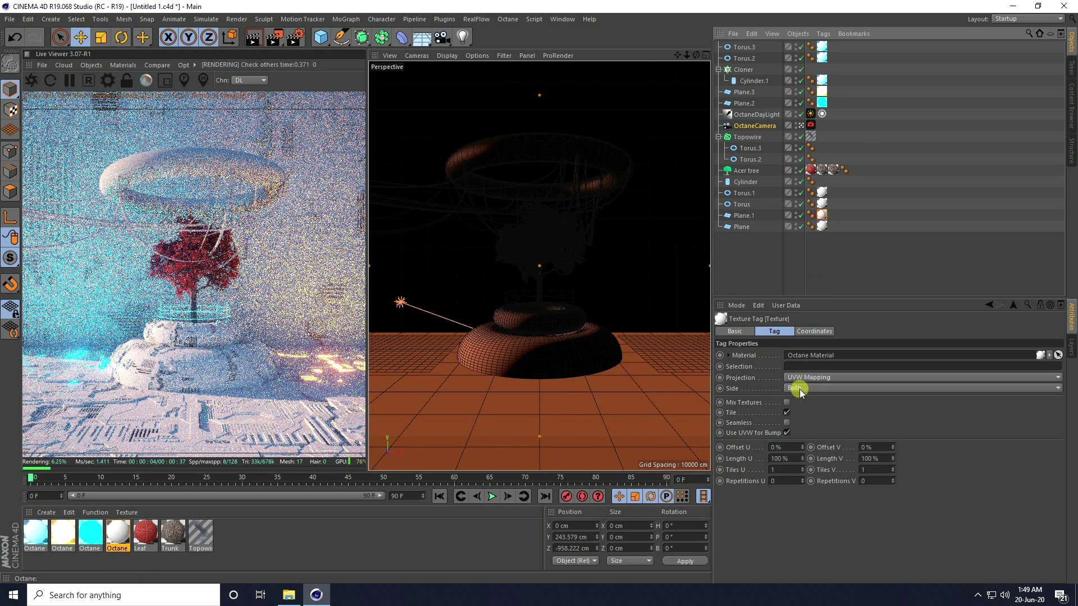
click(793, 460)
text(50)
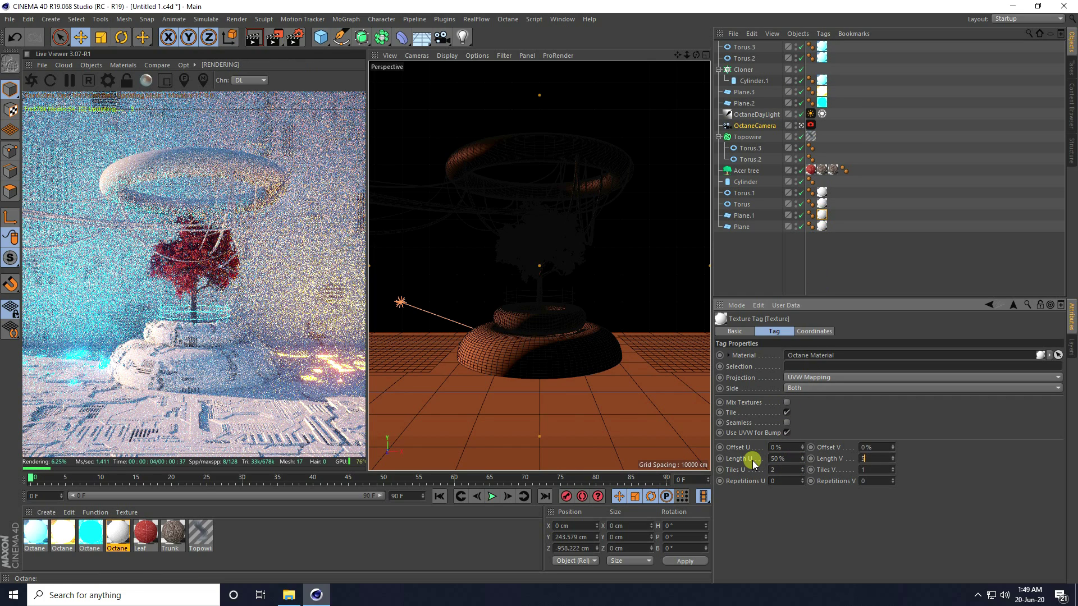
key(Return)
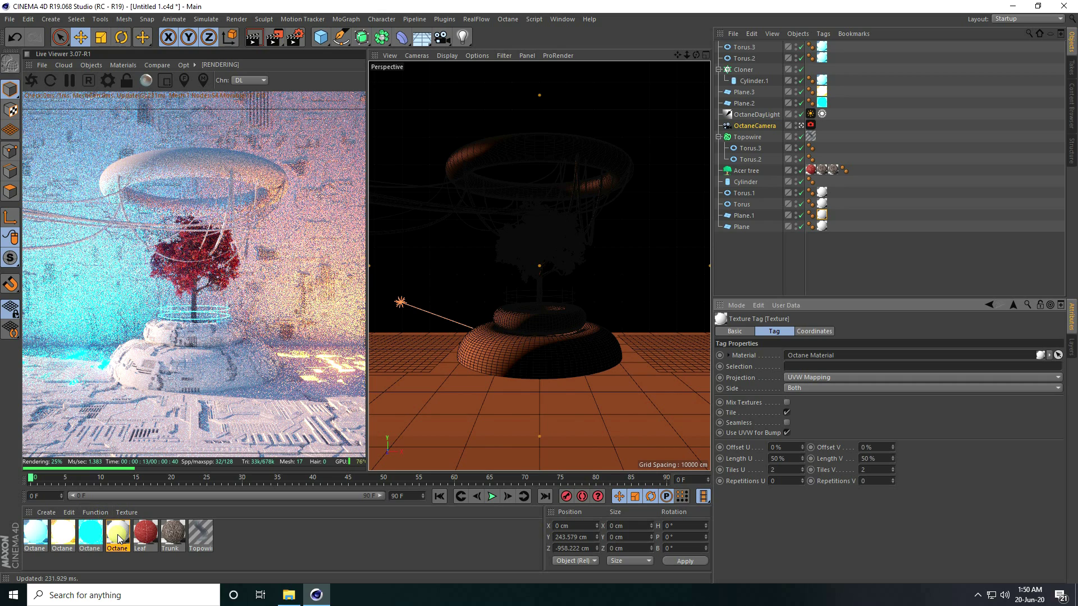
- Duplicate the floating ring torus from the Topowire group, apply the white displaced material to the copy, and save the scene
click(745, 59)
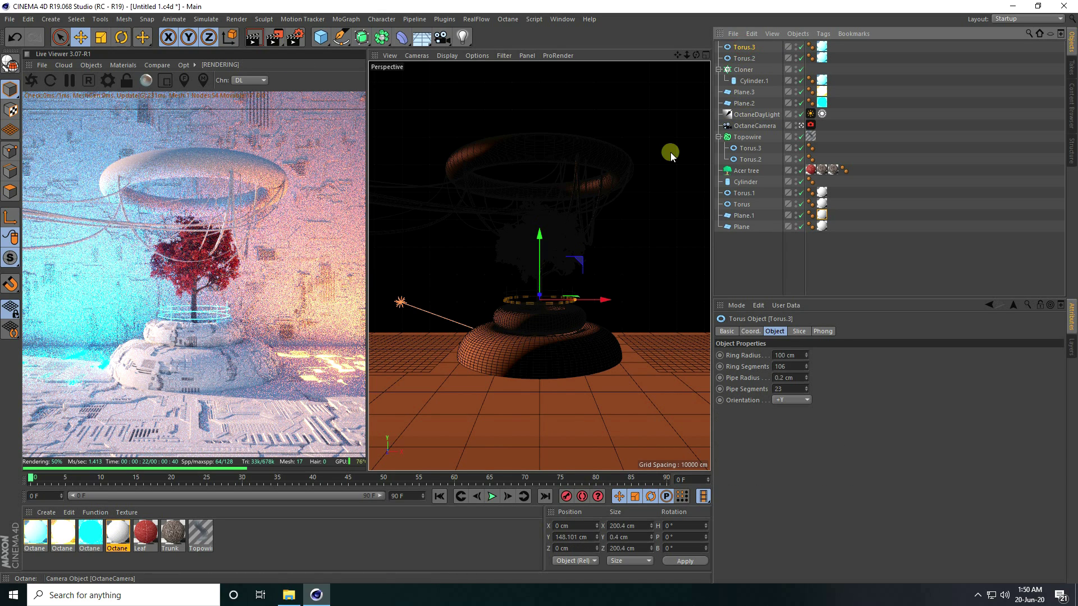
click(755, 137)
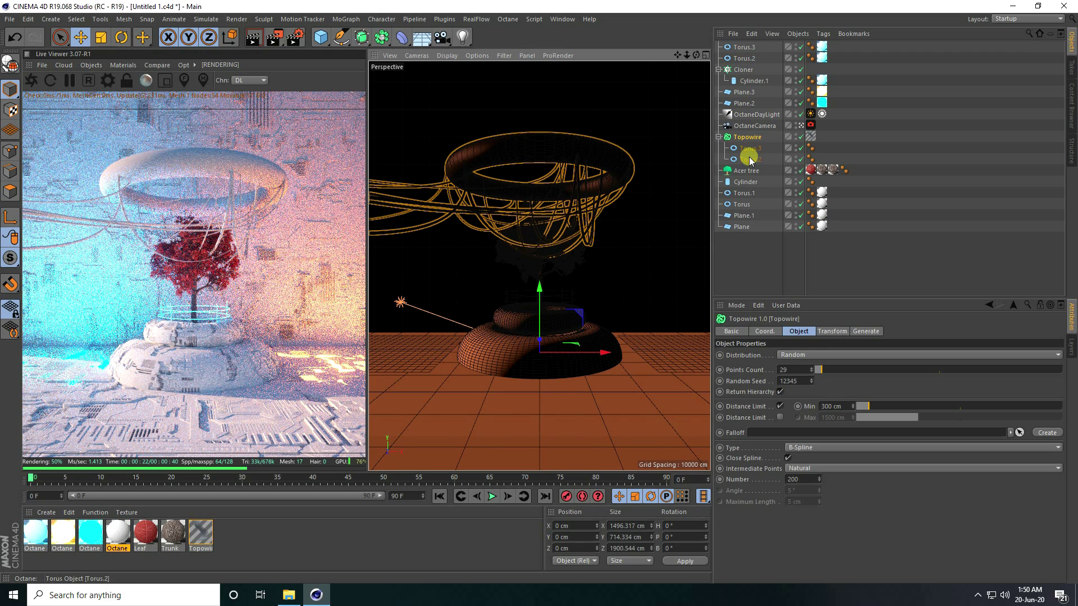
click(750, 159)
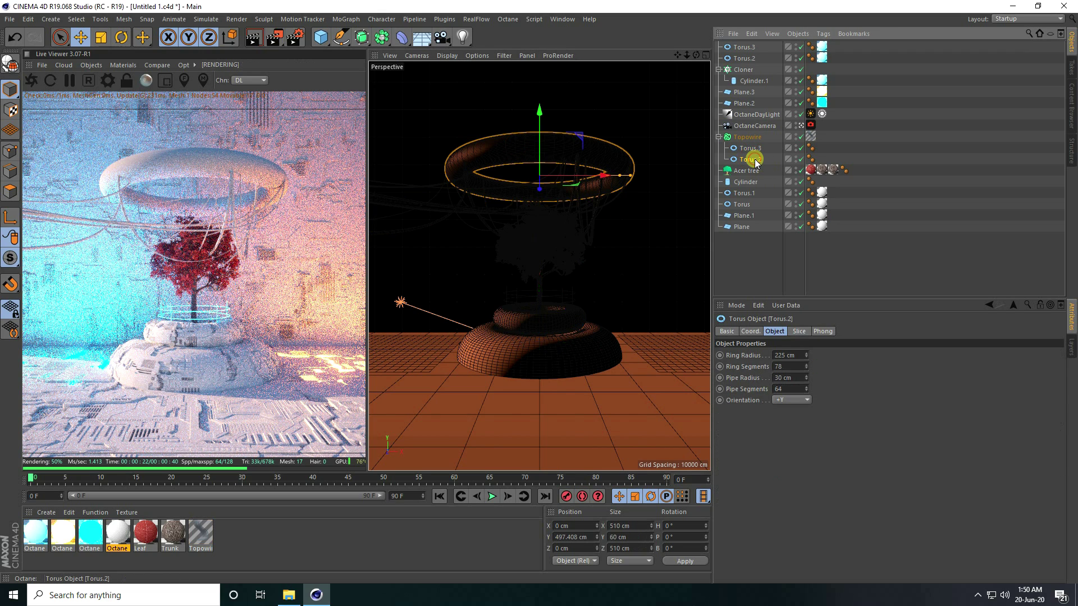
key(ctrl+c)
key(ctrl+v)
drag(116, 532, 745, 47)
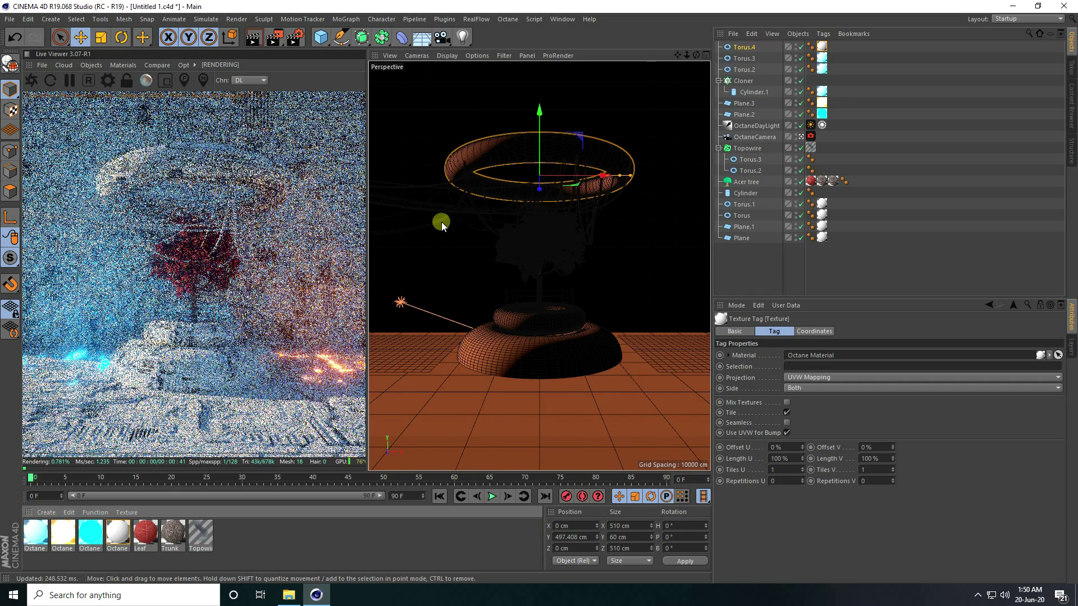
key(ctrl+s)
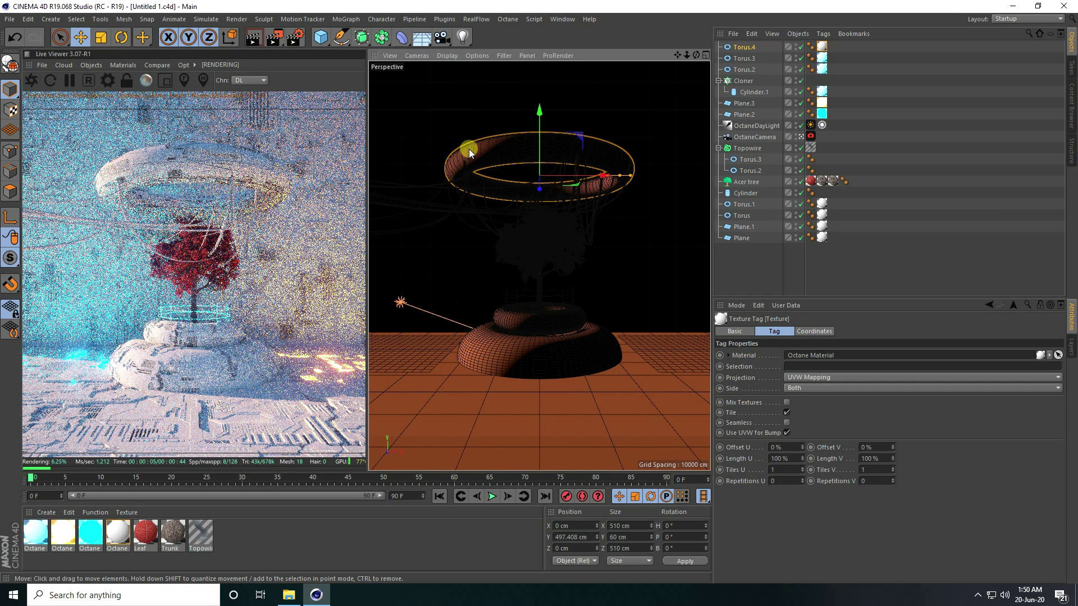
- Create a cube, raise it to about 511 cm in Y, and scale it down uniformly to about 22 cm
click(320, 37)
click(407, 56)
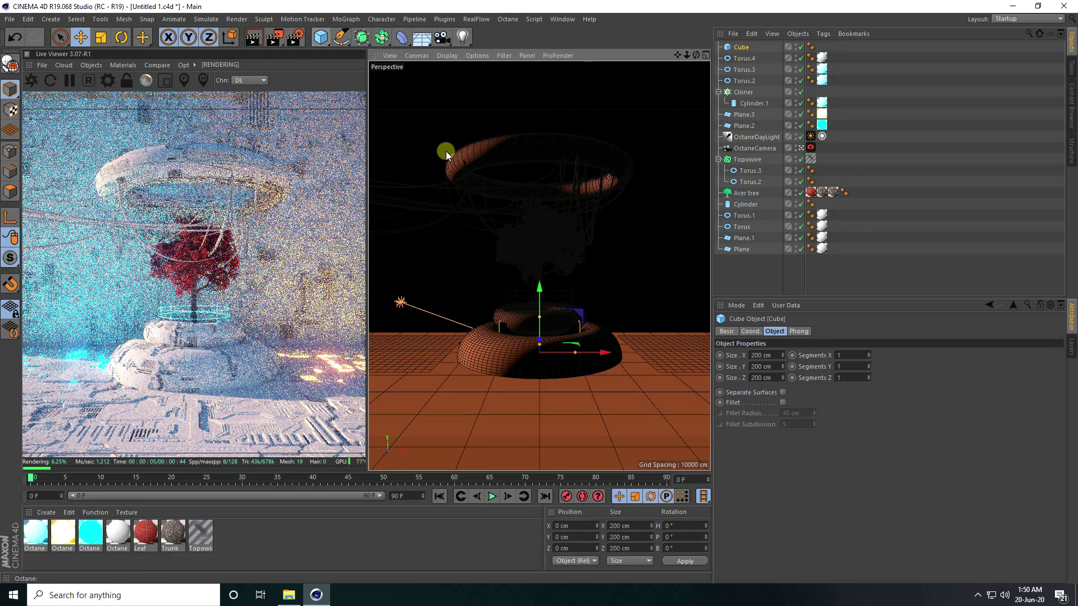
drag(539, 288, 550, 110)
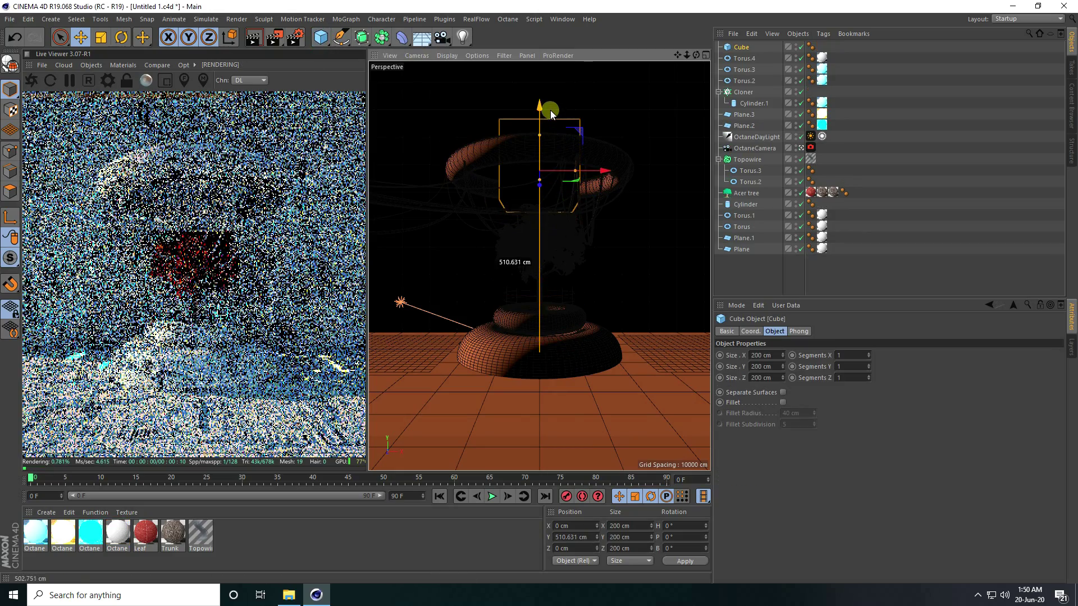
key(t)
drag(651, 158, 409, 317)
drag(379, 351, 369, 365)
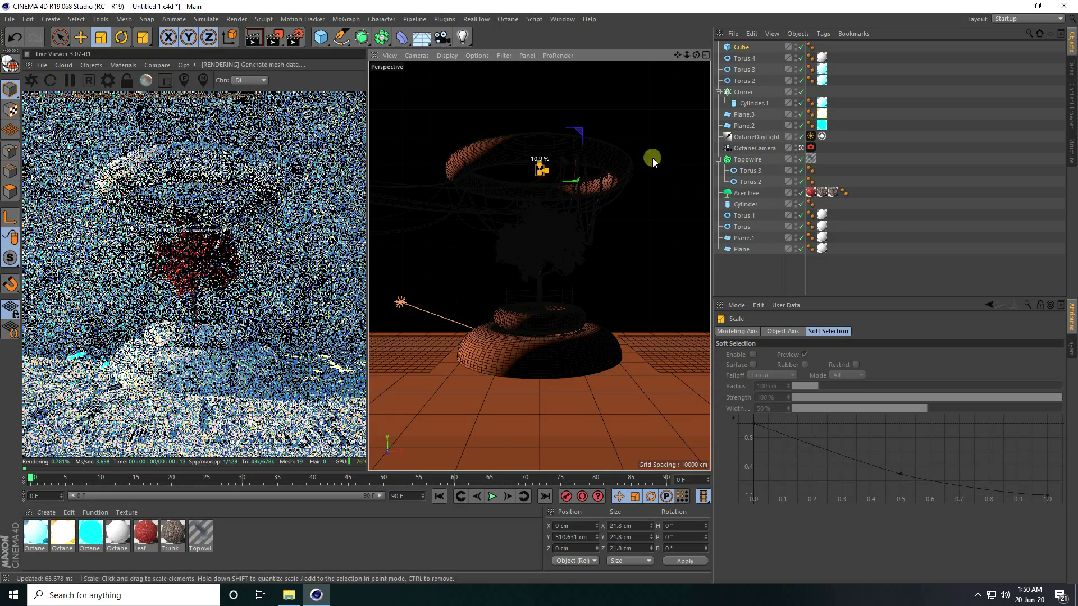
- Move the small cube onto the floating ring's outer front edge, at about X -137 cm and Z -217 cm
middle_click(597, 152)
middle_click(599, 151)
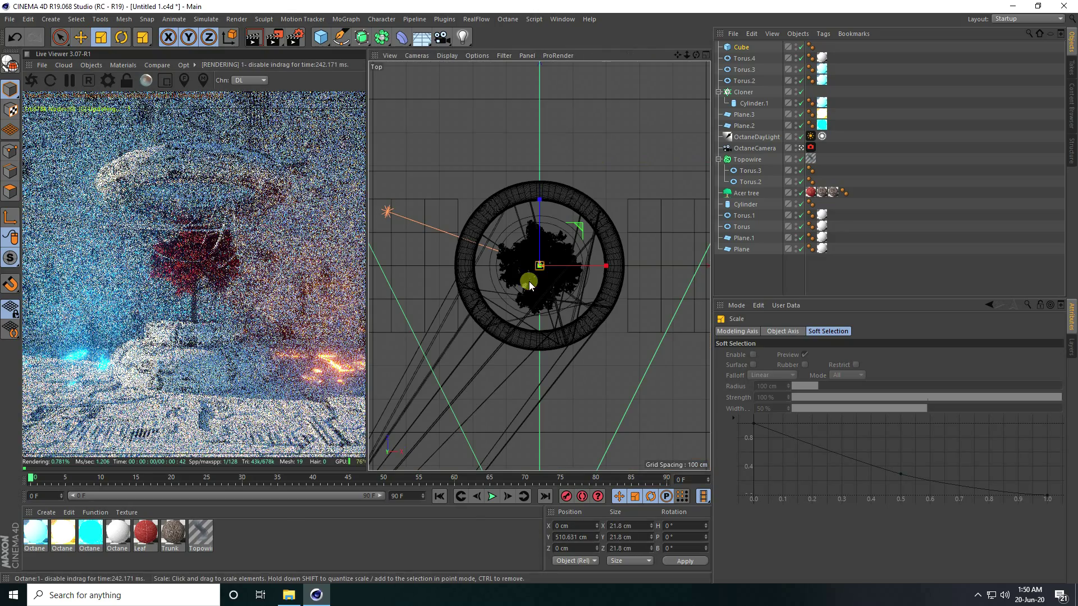
key(e)
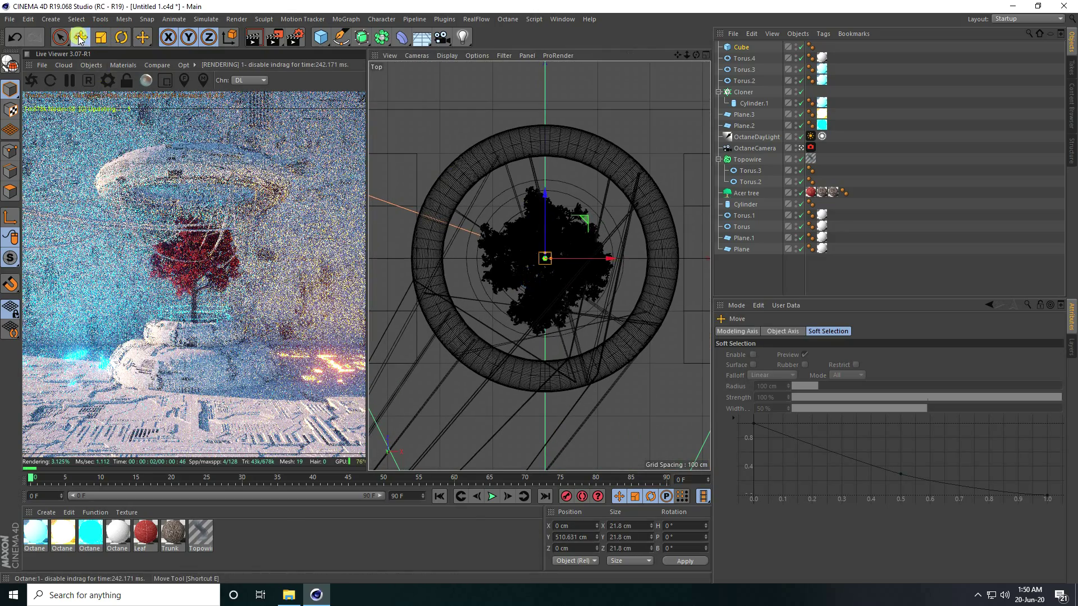
drag(543, 191, 524, 320)
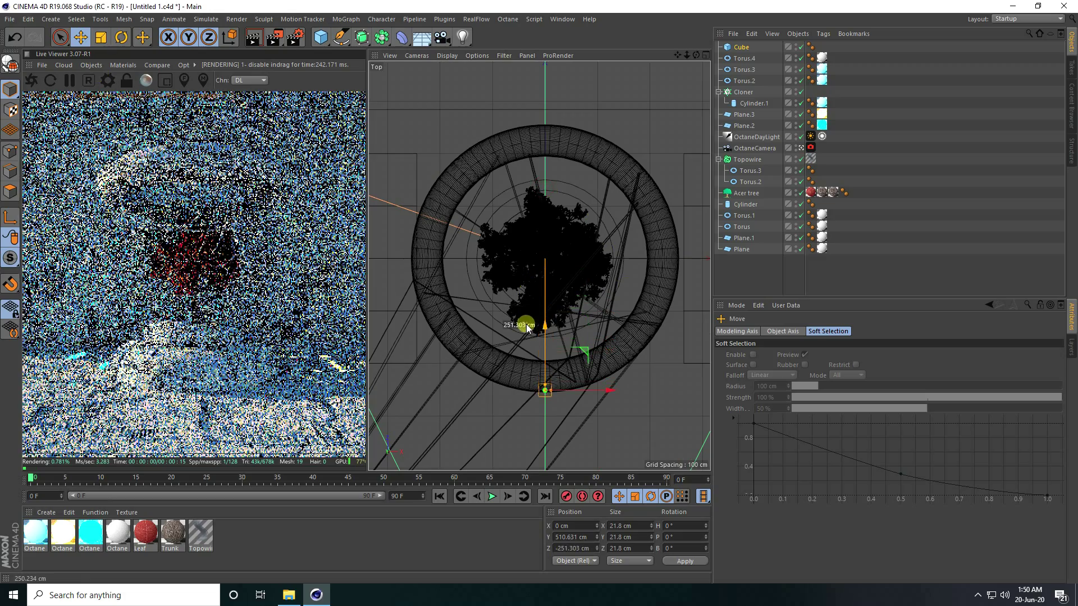
drag(609, 381, 534, 366)
scroll(475, 384, up, 6)
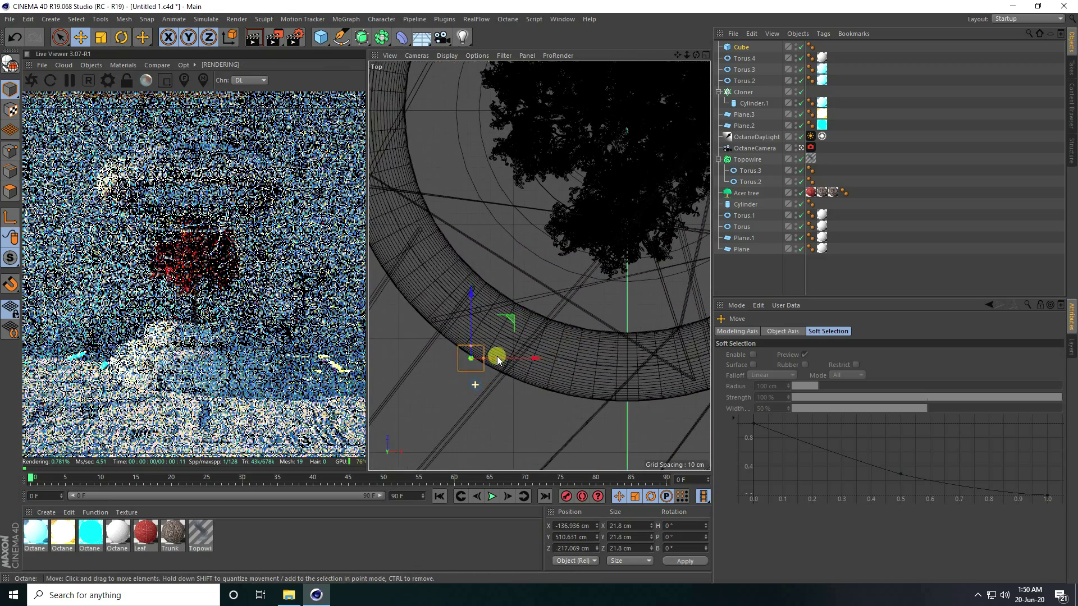
- Rotate the cube to a heading of -40° to follow the ring's curve and place a copy beside it along the edge
click(121, 37)
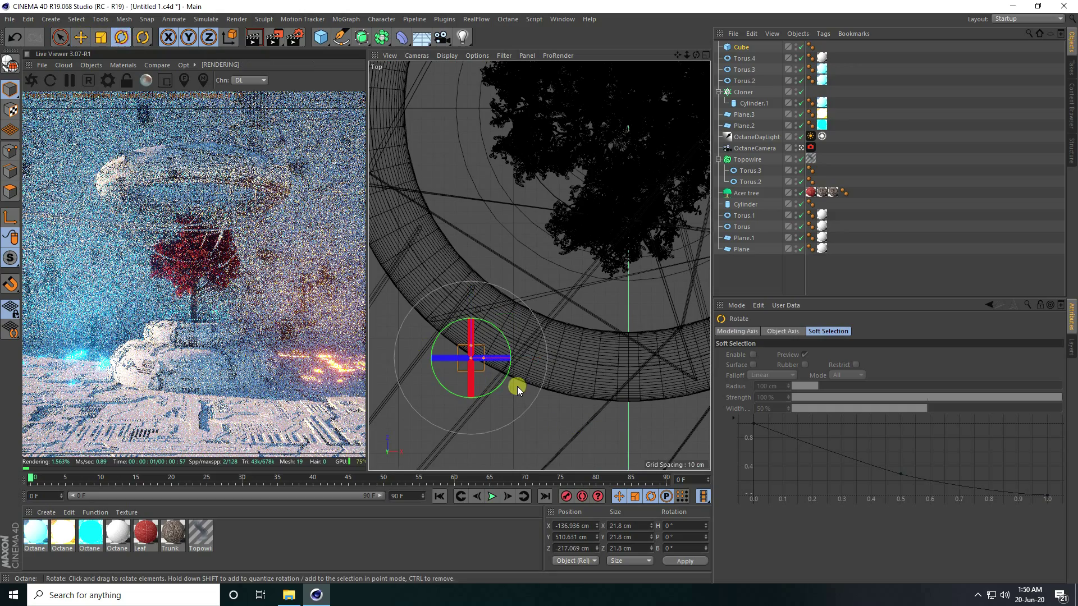
drag(503, 380, 479, 383)
click(81, 37)
drag(511, 317, 488, 373)
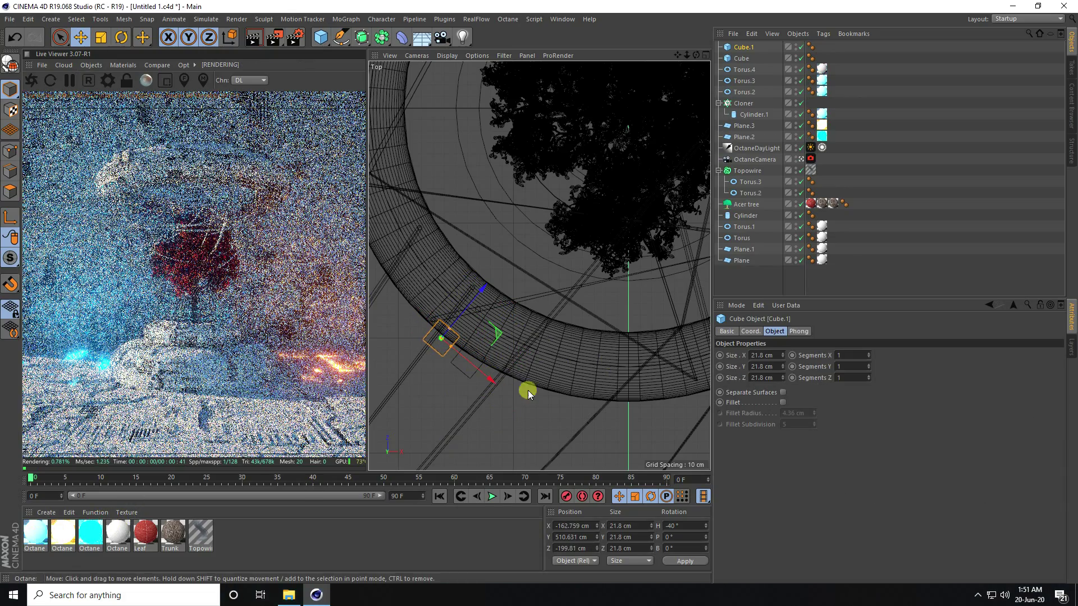
- Apply the glowing light-blue material to both small cubes and shift them together slightly inward into the ring
drag(33, 534, 757, 58)
drag(35, 533, 744, 49)
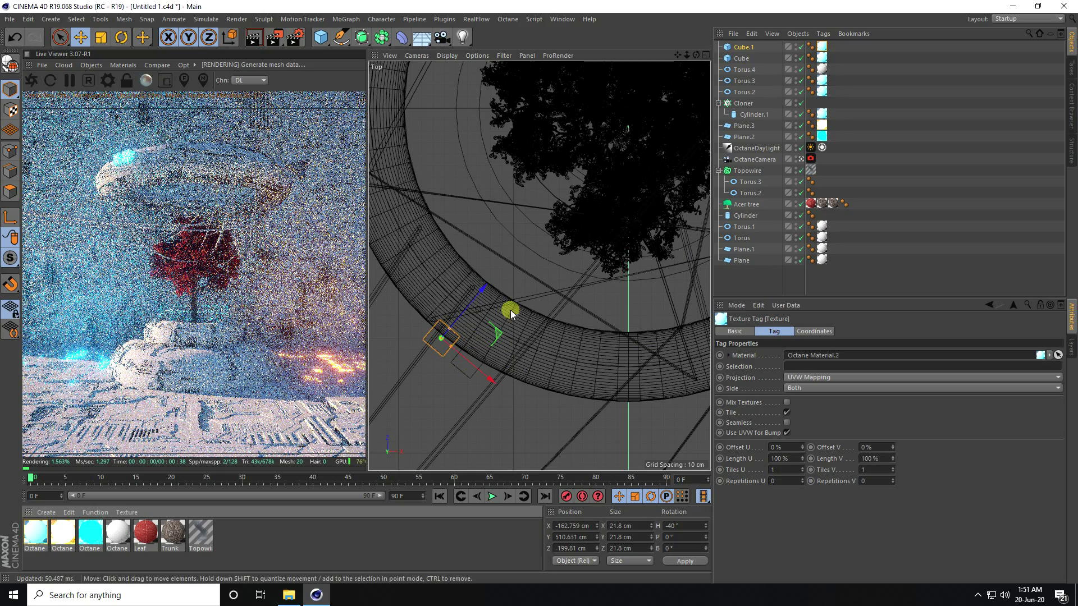
ctrl+click(744, 57)
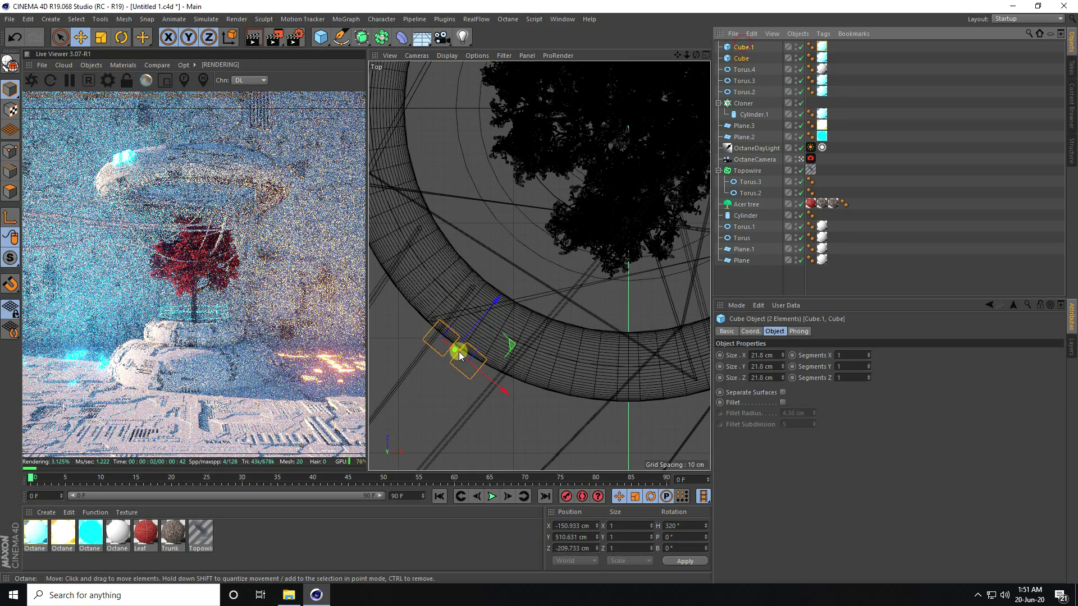
scroll(459, 352, up, 3)
drag(458, 348, 499, 301)
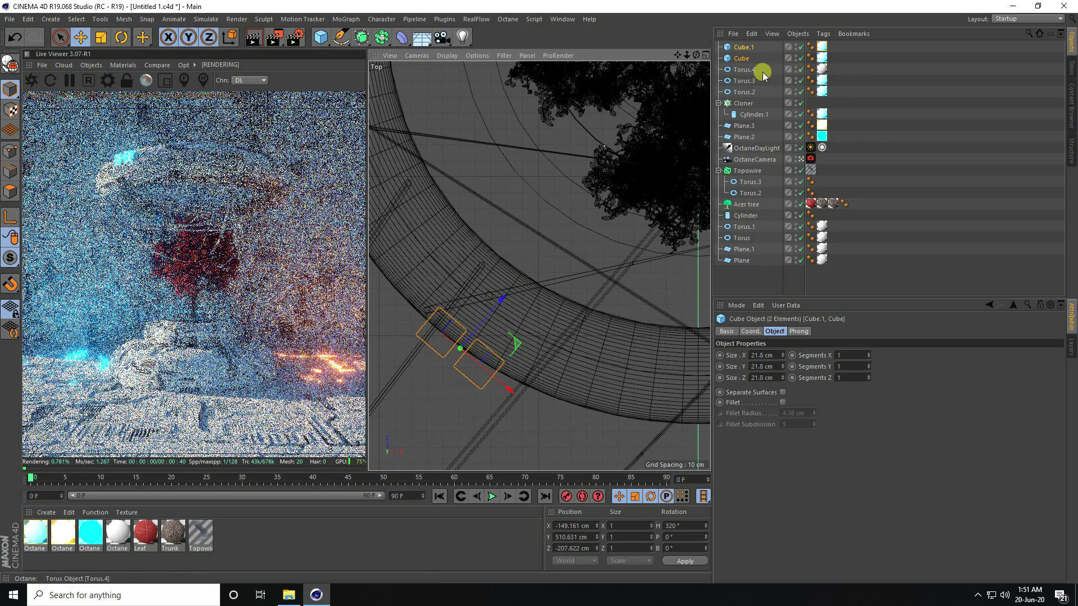
- Set the floating ring's white texture projection to Spherical
click(821, 69)
click(796, 377)
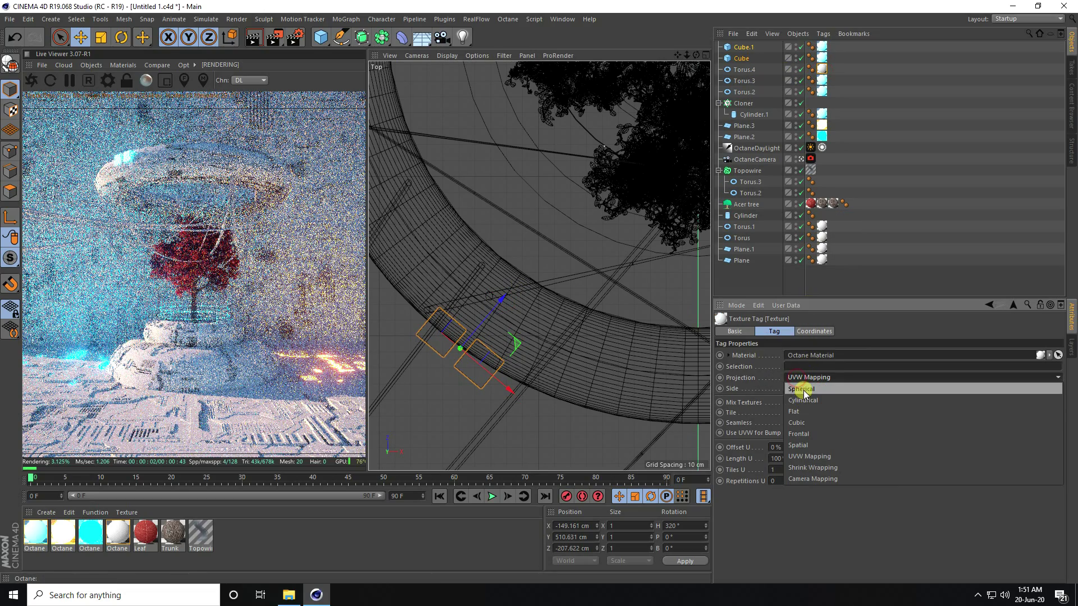
click(800, 388)
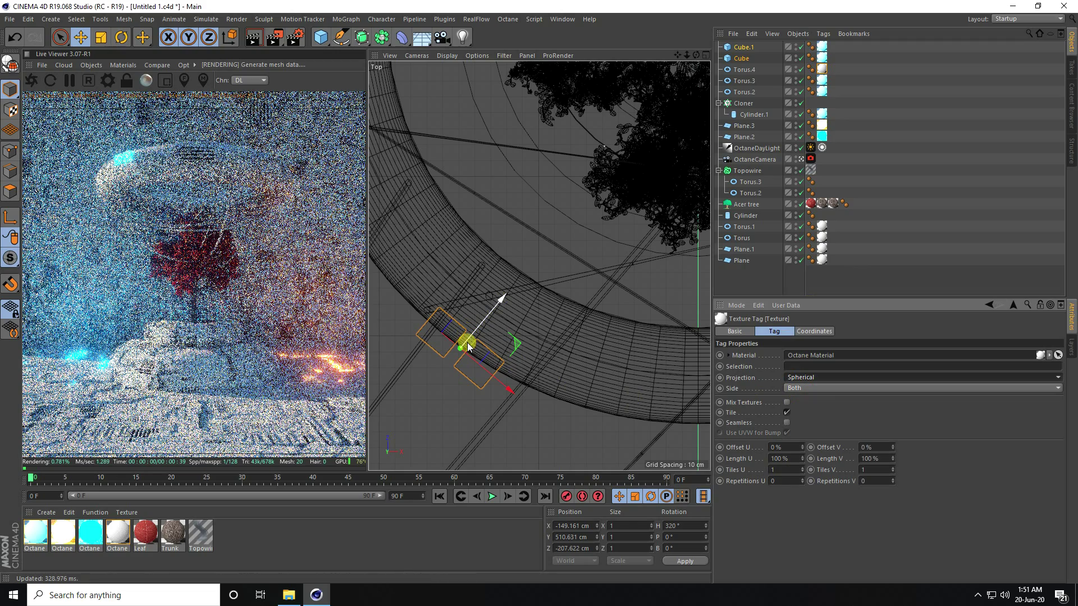
- Lower both glowing cubes by 10 cm in the front view and scale them down slightly within the ring's thickness
middle_click(484, 343)
middle_click(581, 362)
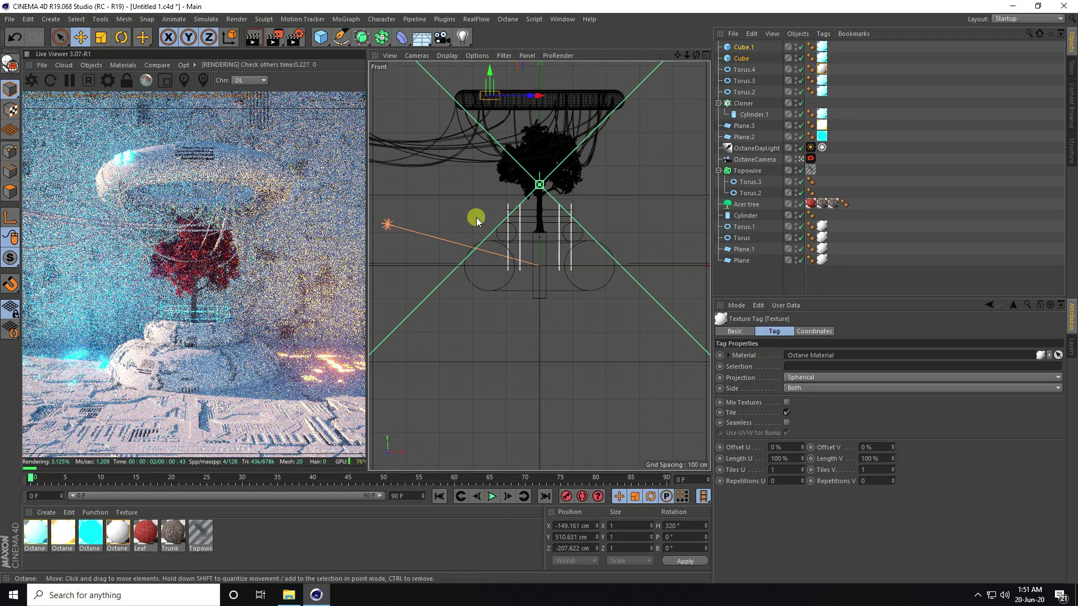
scroll(478, 100, up, 5)
scroll(490, 147, up, 2)
shift+drag(513, 89, 513, 99)
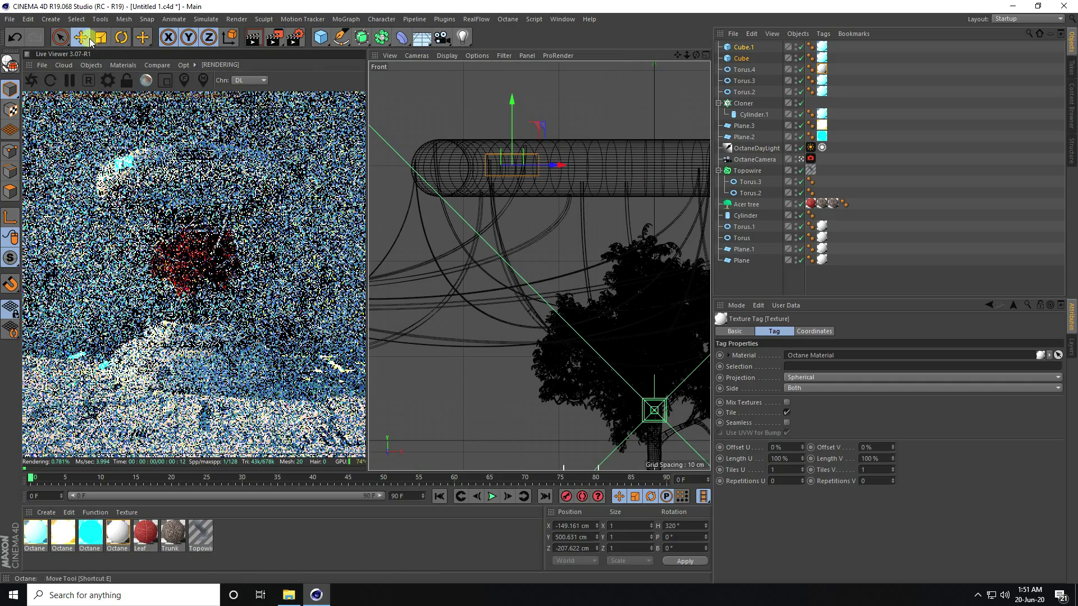
key(t)
drag(591, 123, 534, 153)
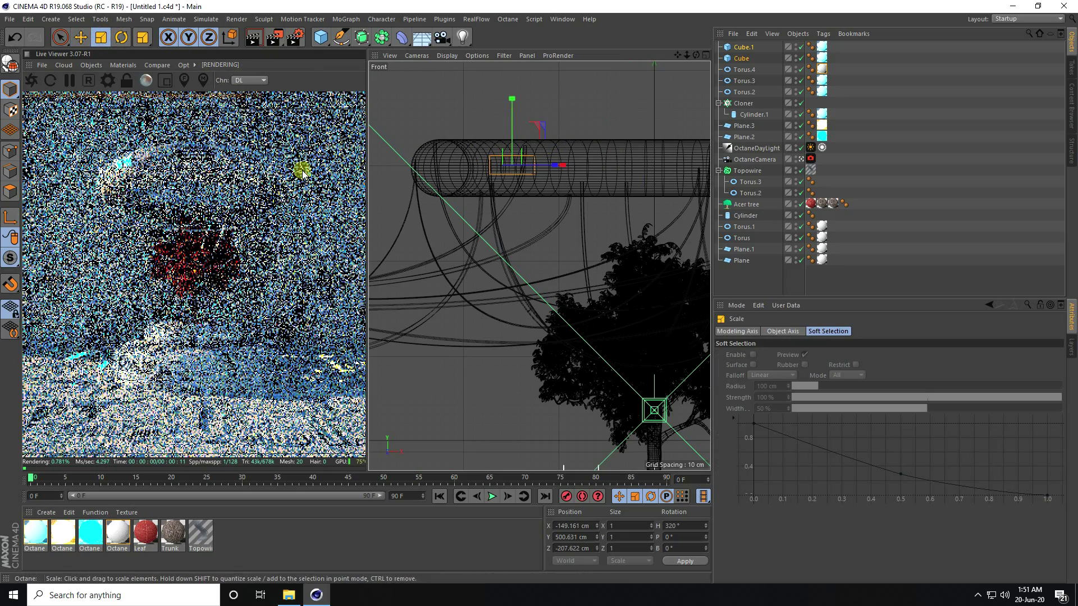
key(e)
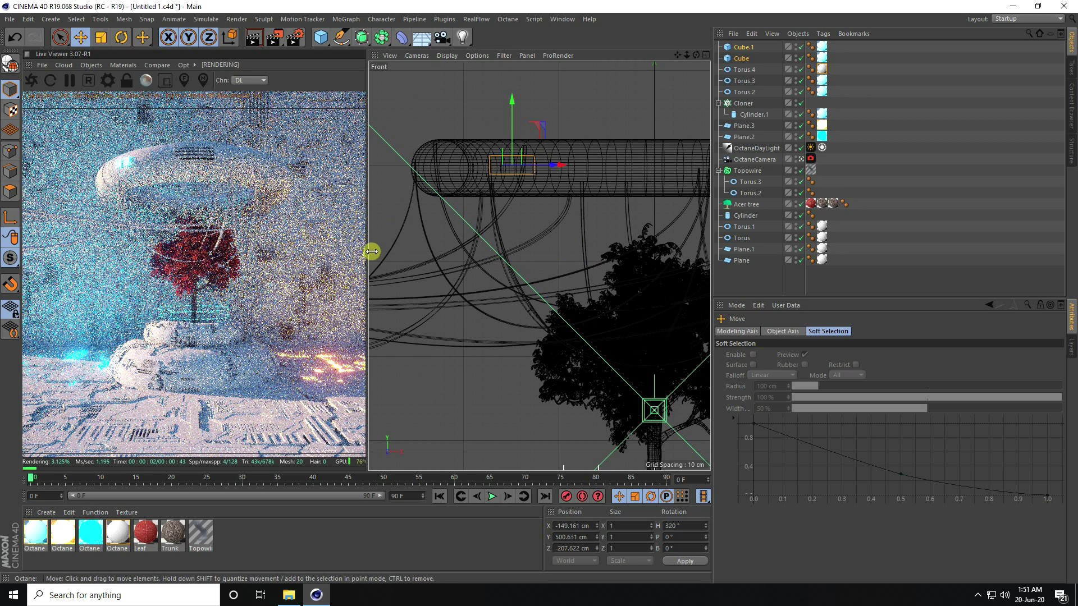
- Enlarge the Live Viewer and compare its render with the reference images 1.jpg and 2.jpg in Photos
drag(366, 256, 446, 257)
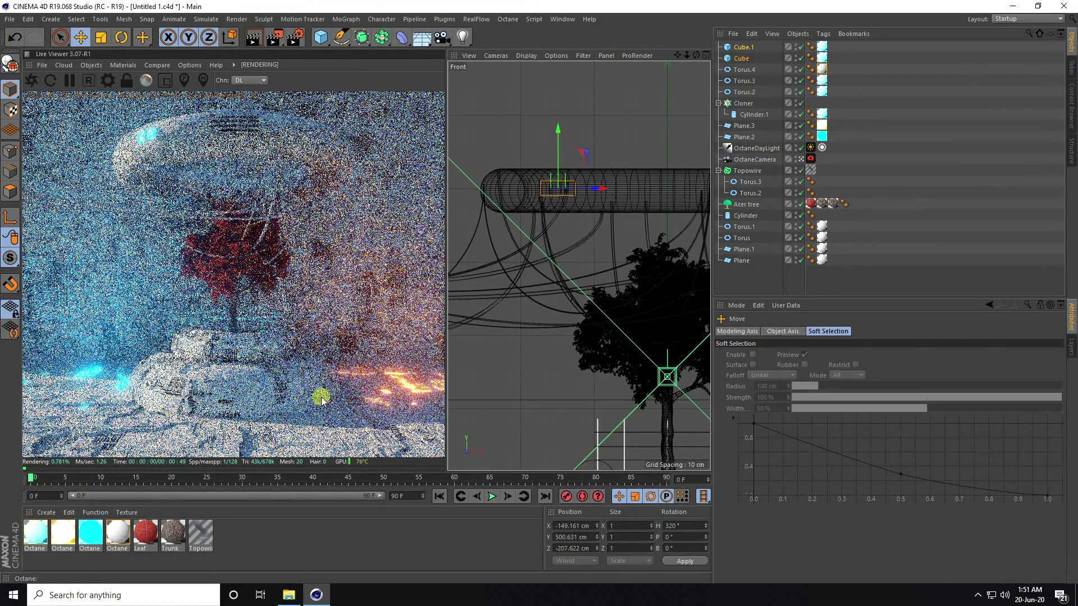
click(289, 595)
click(147, 140)
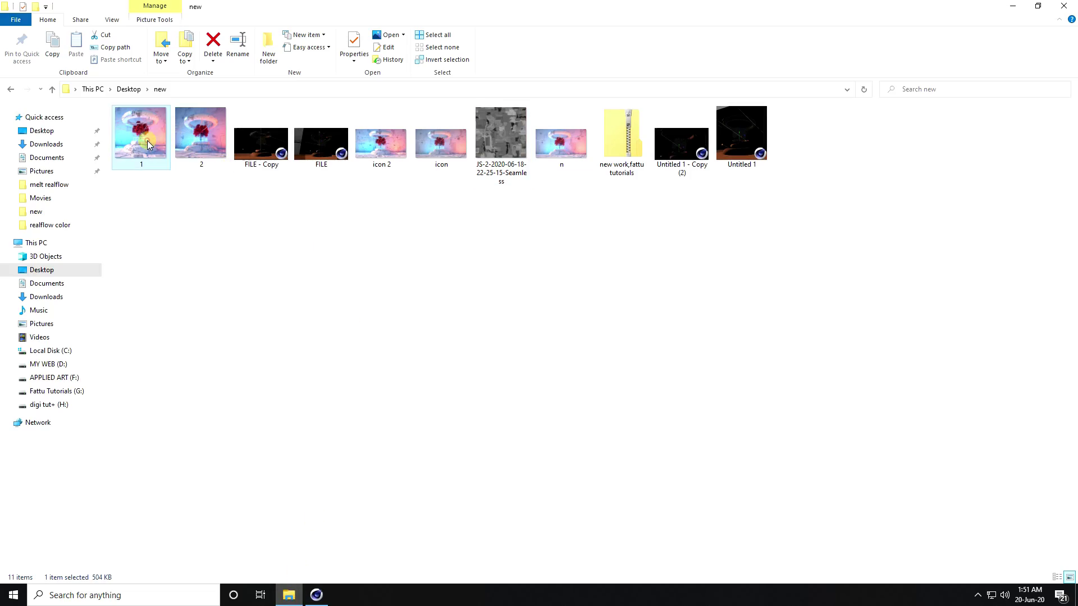
double_click(147, 140)
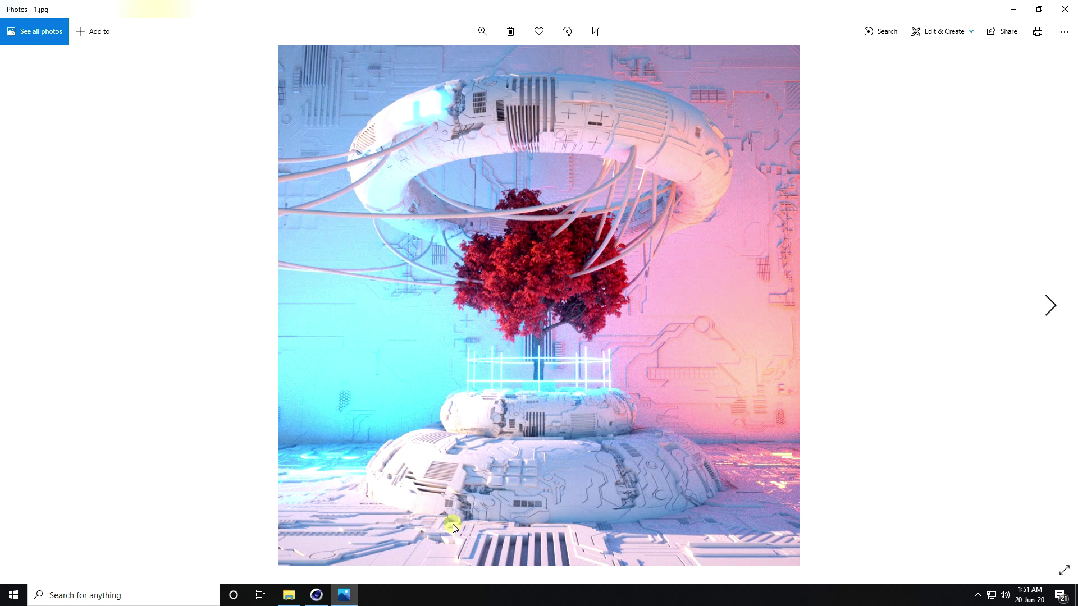
click(1051, 306)
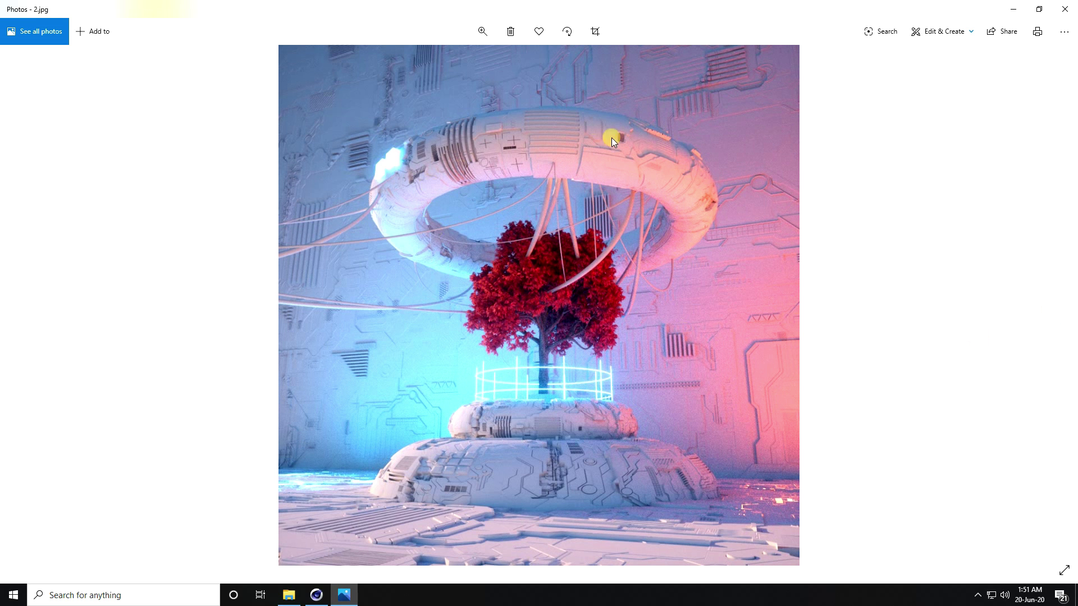
click(316, 595)
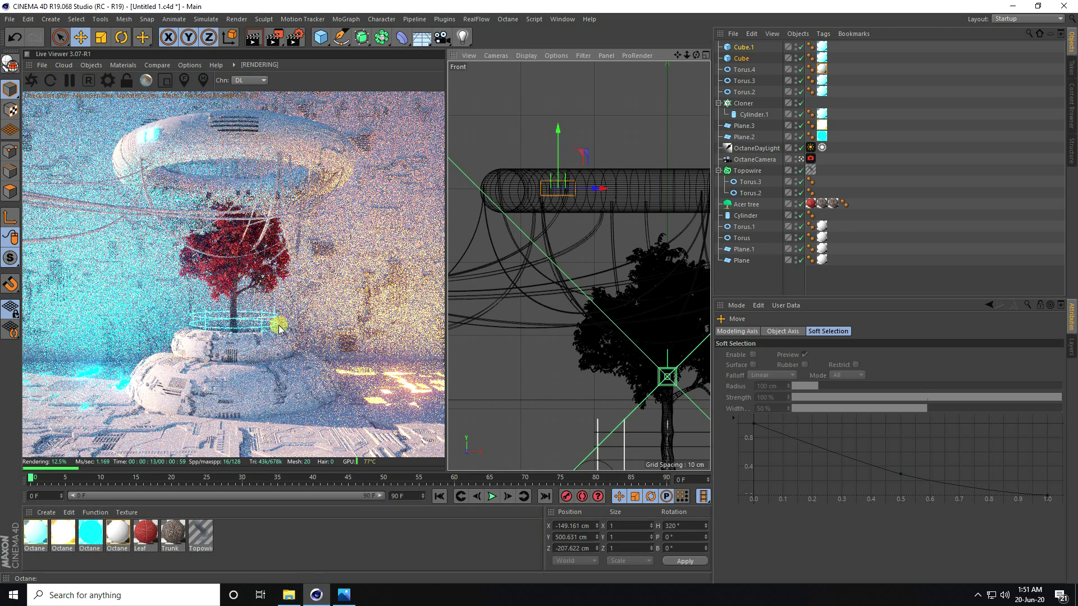
click(347, 596)
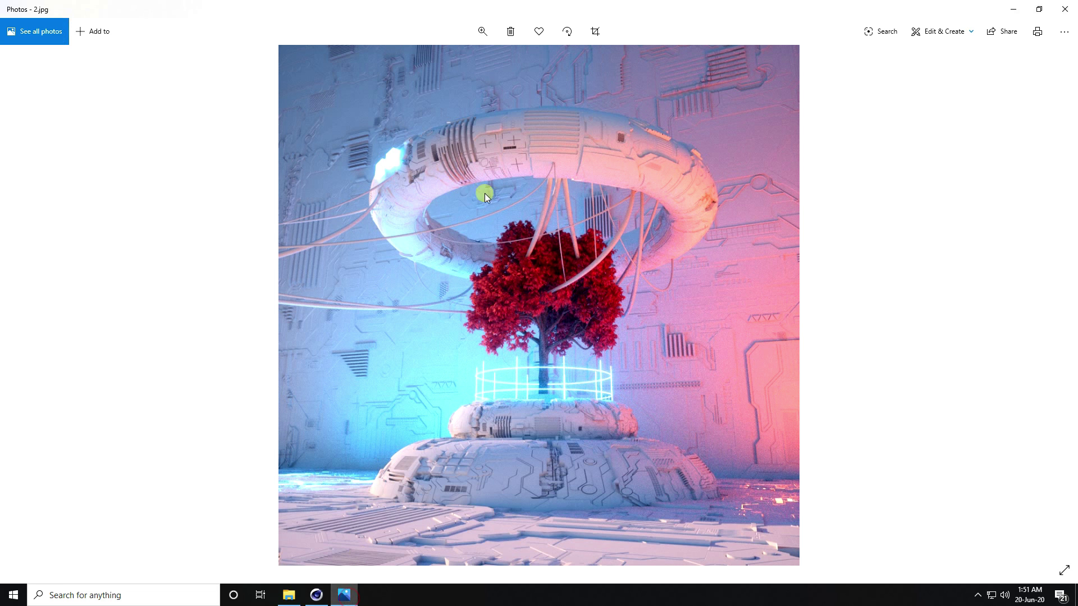
click(347, 596)
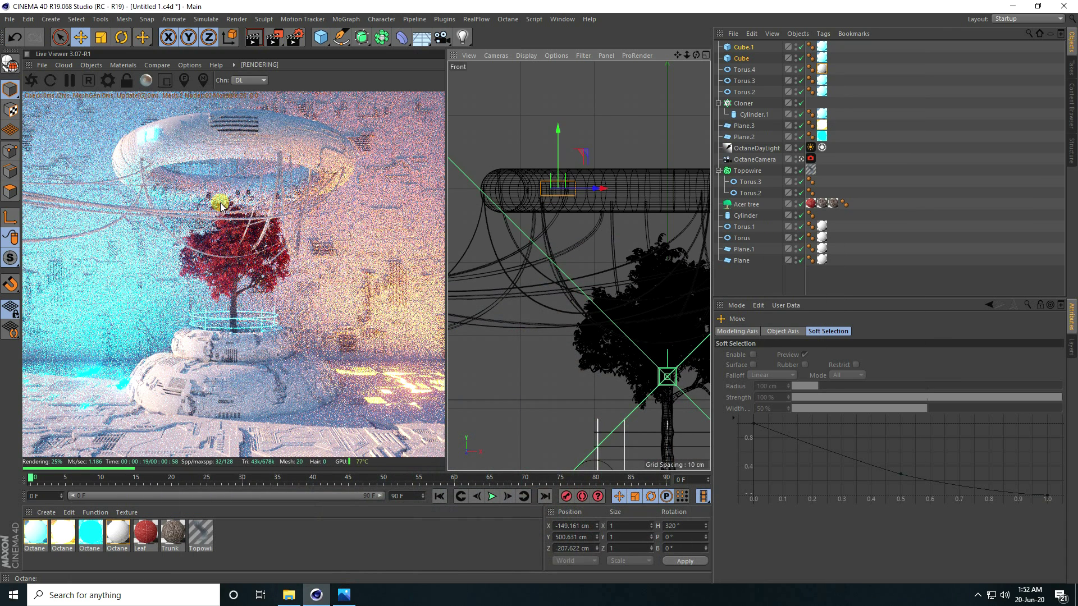
- Set the Octane Directlighting kernel to GI_DIFFUSE mode with 3000 max samples and close the settings
click(107, 82)
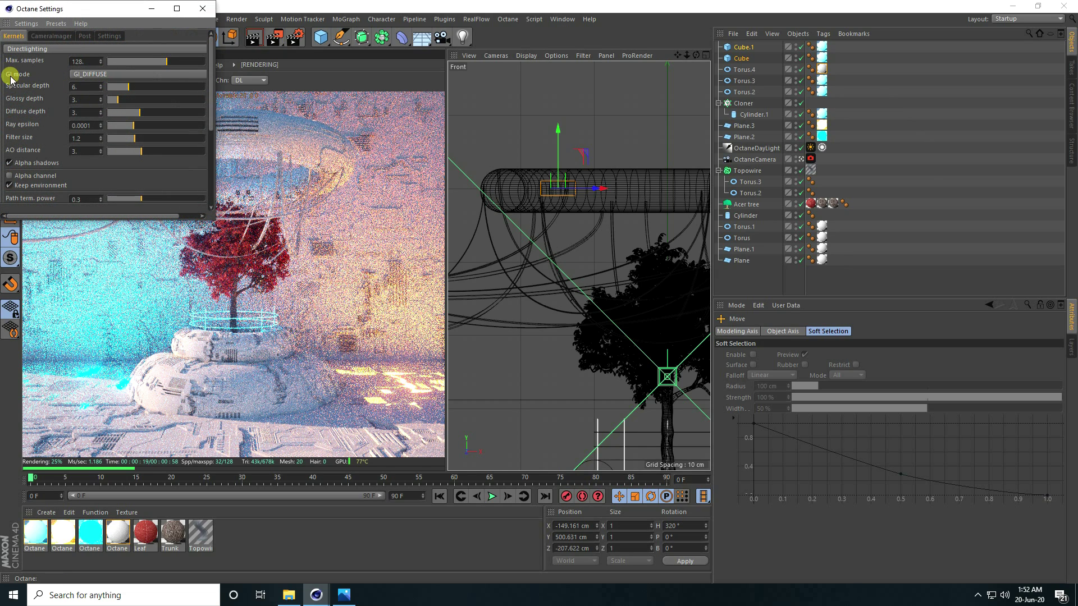
click(86, 77)
click(87, 105)
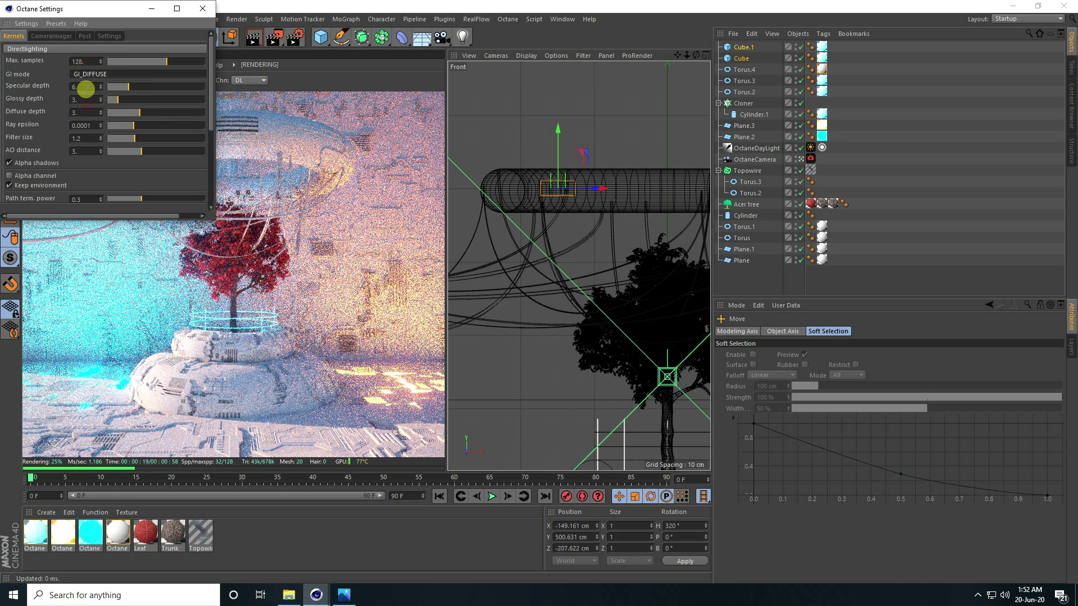
drag(77, 61, 65, 63)
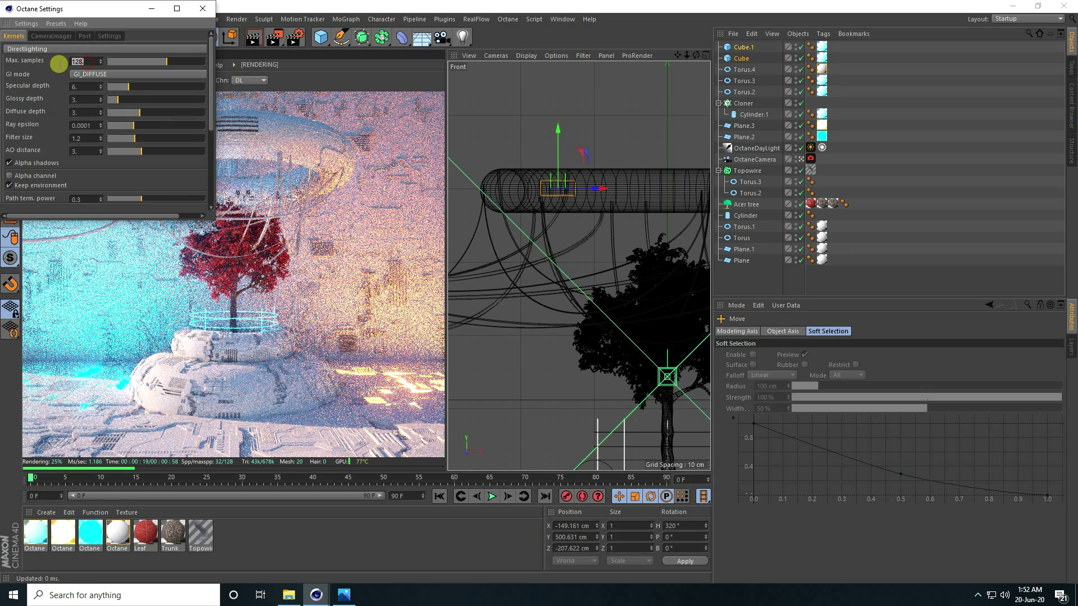
text(3000)
key(Return)
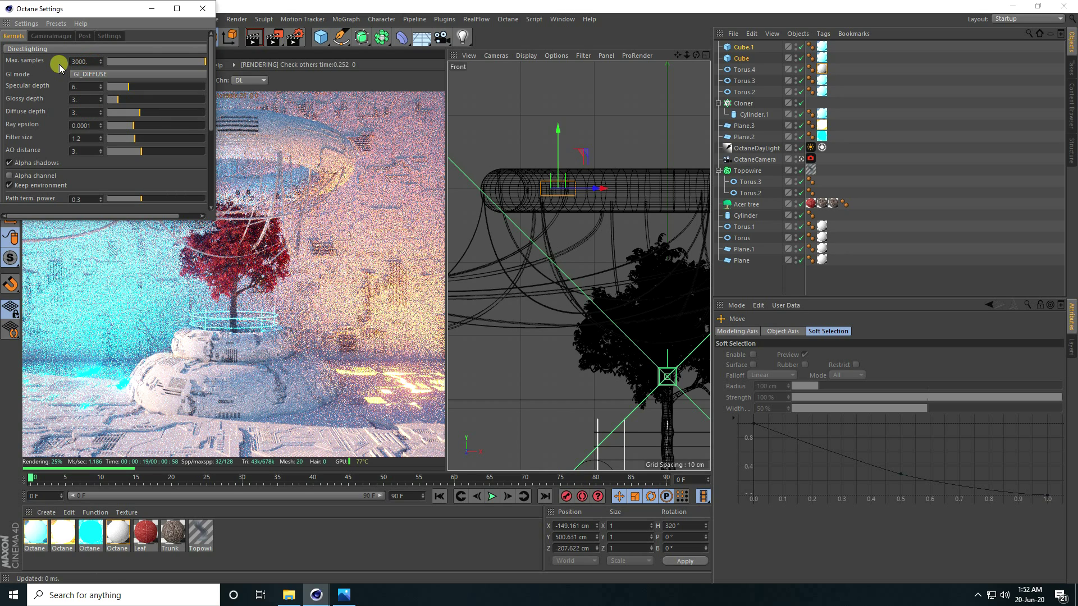
click(203, 8)
- Pause the live render and save the scene file
click(67, 82)
click(10, 19)
click(21, 111)
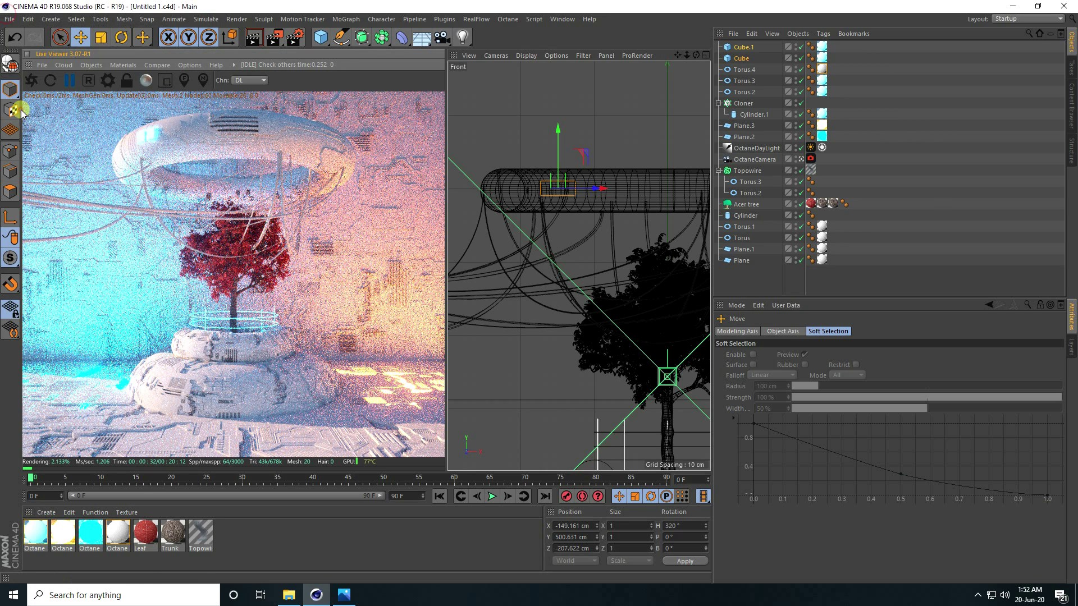
- Set the renderer to Octane Renderer and enable Use All GPUs in its main render settings
click(293, 37)
click(203, 8)
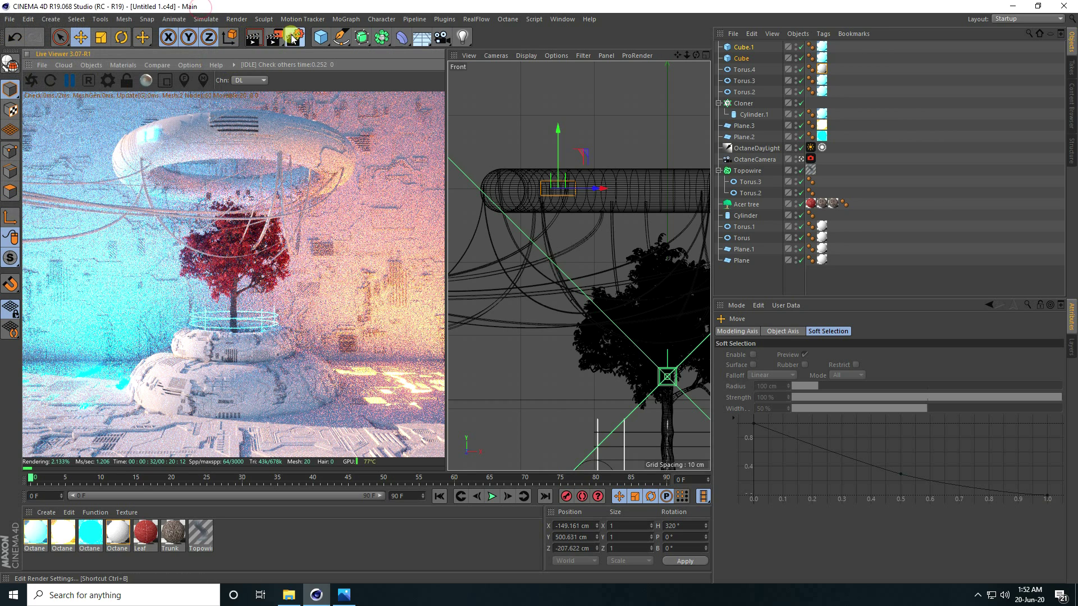
click(293, 37)
click(123, 35)
click(132, 105)
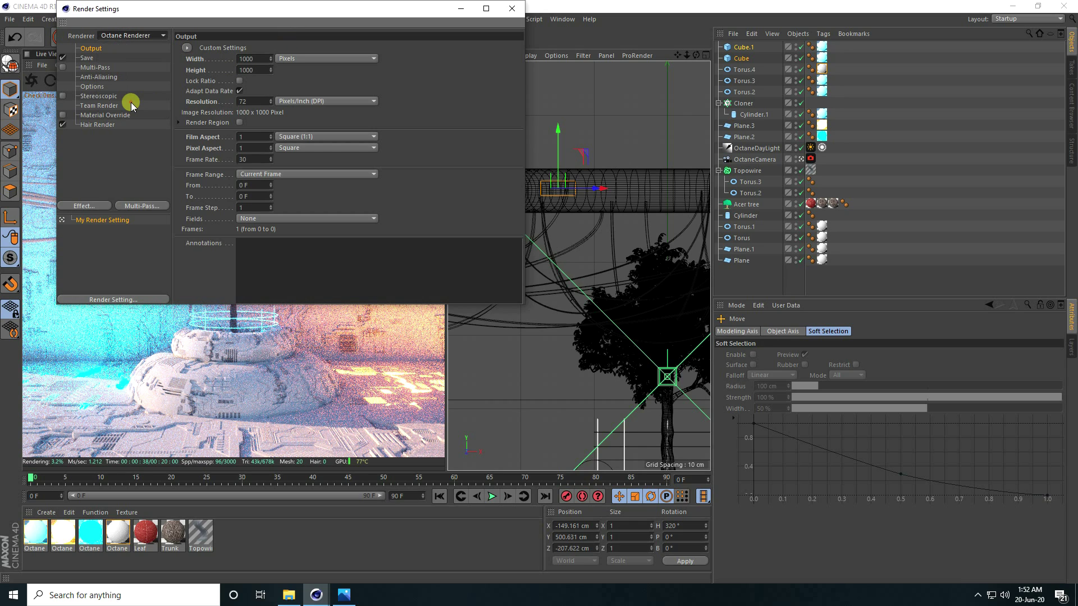
click(97, 125)
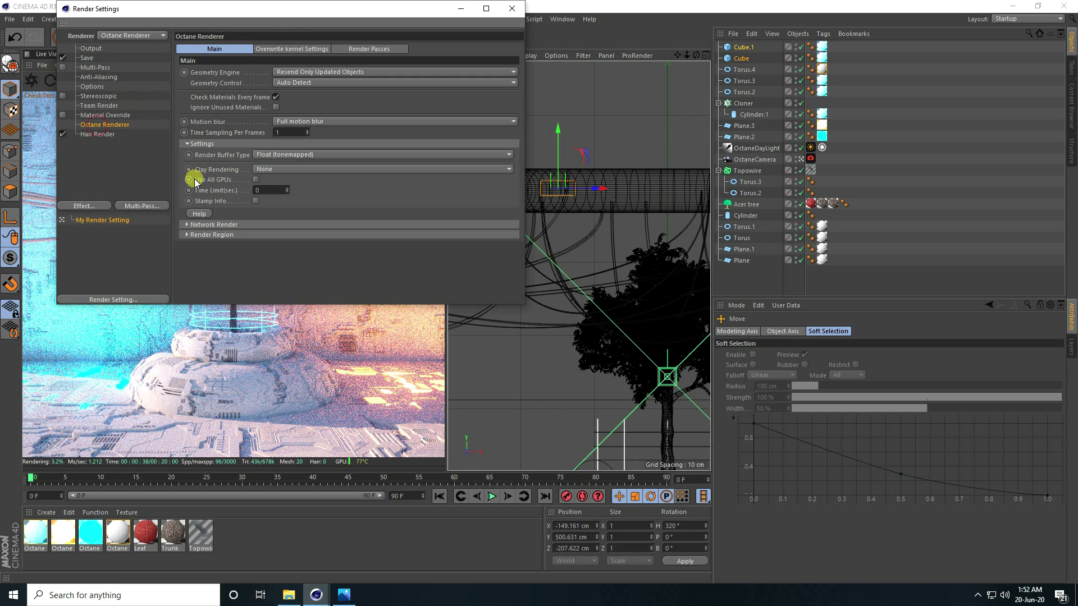
click(255, 180)
click(512, 9)
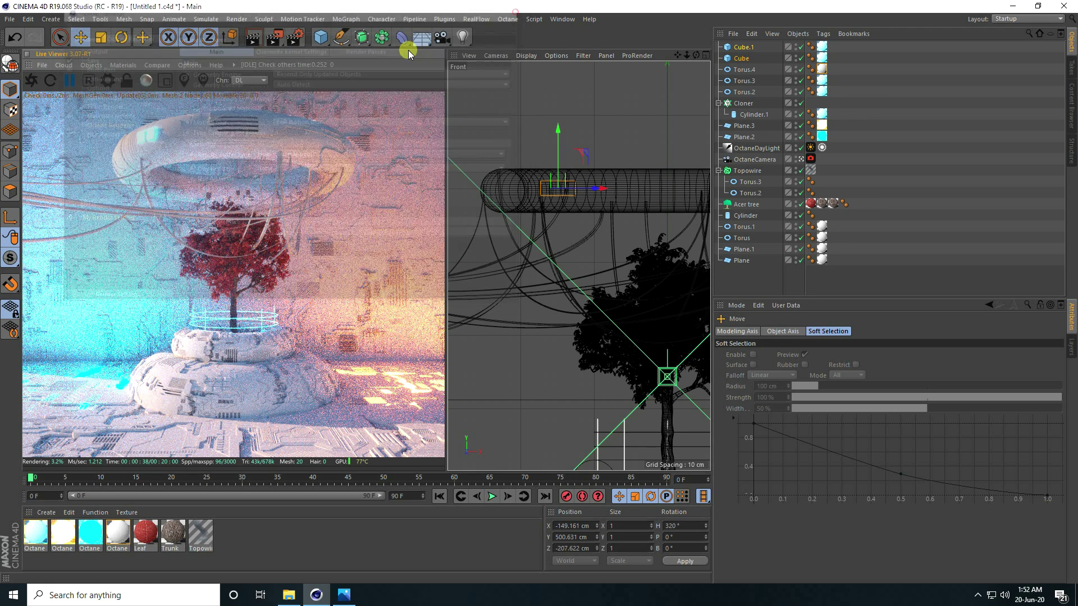
- Render the scene to a maximised Picture Viewer and enable its image filter
click(274, 37)
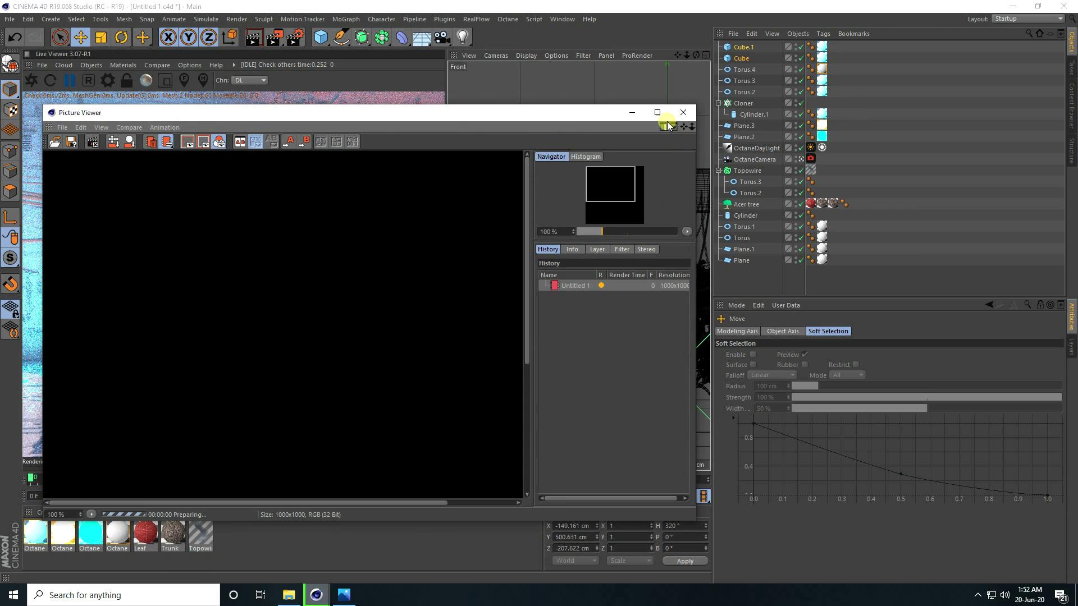
click(657, 112)
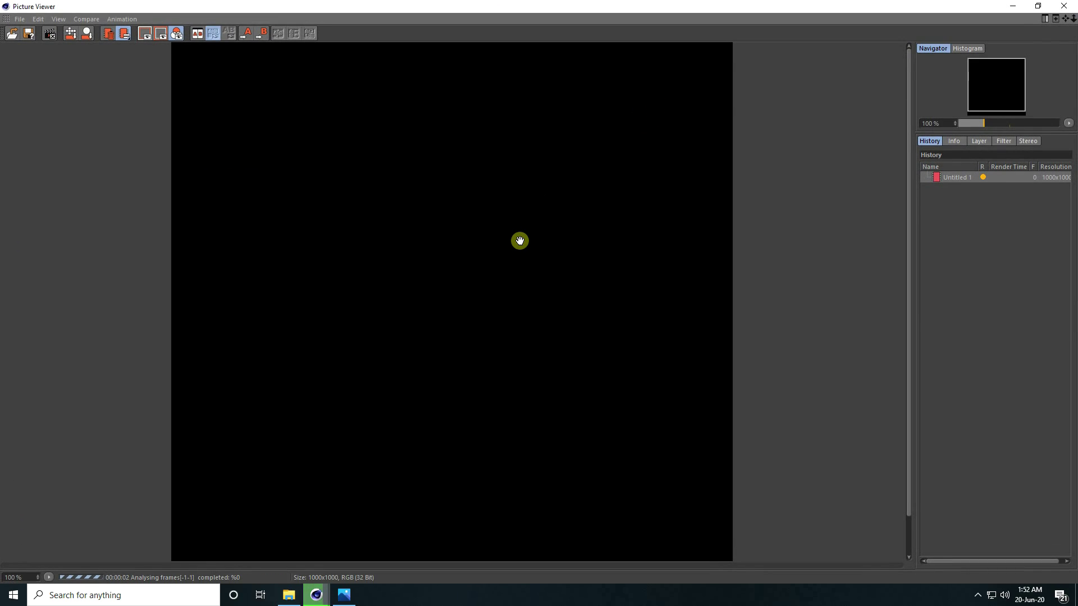
click(1003, 141)
click(923, 165)
- Set the render filter's saturation to 20%, contrast to 10% and brightness to 10%
click(966, 176)
text(20)
key(Return)
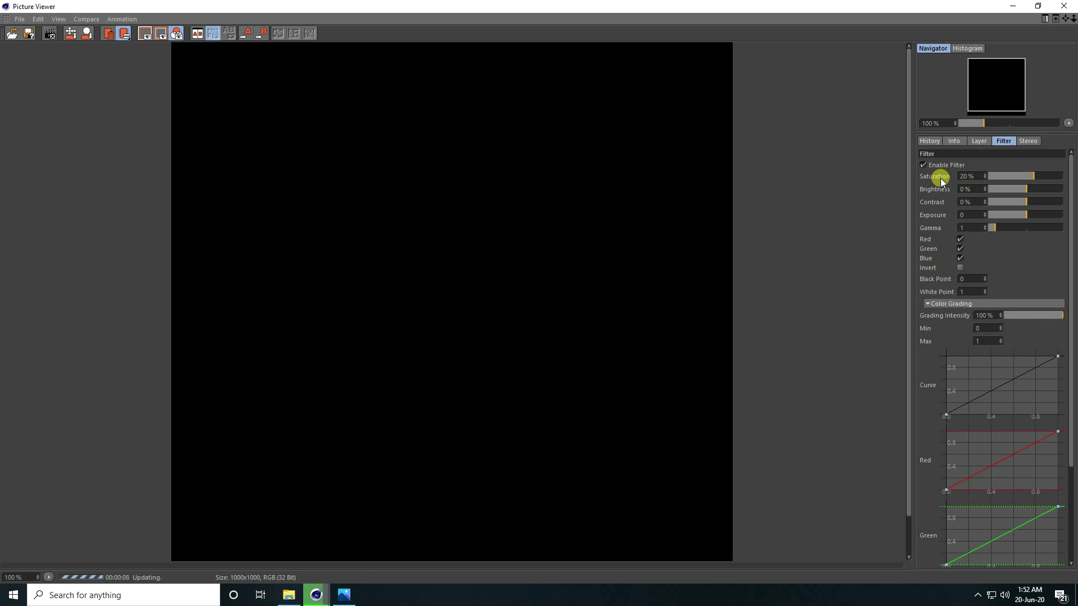
text(10)
key(Return)
scroll(362, 290, down, 1)
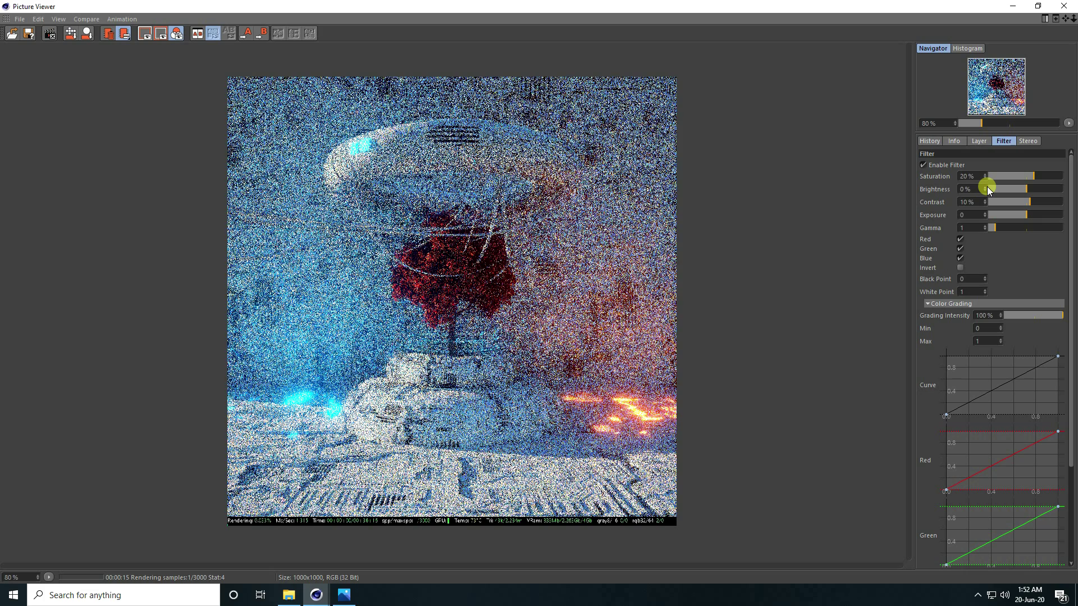
click(985, 187)
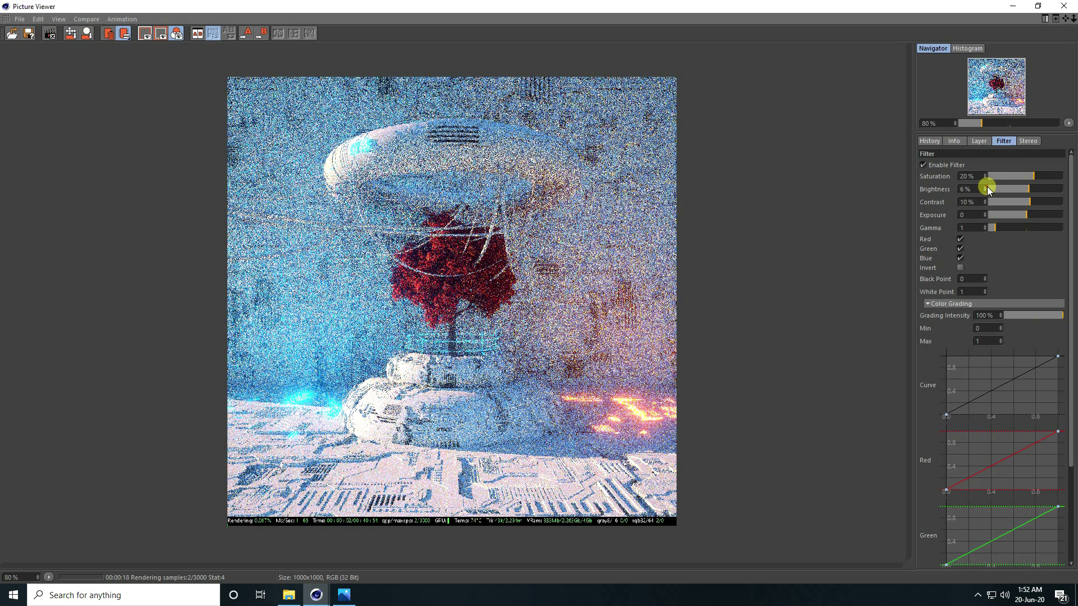
click(985, 186)
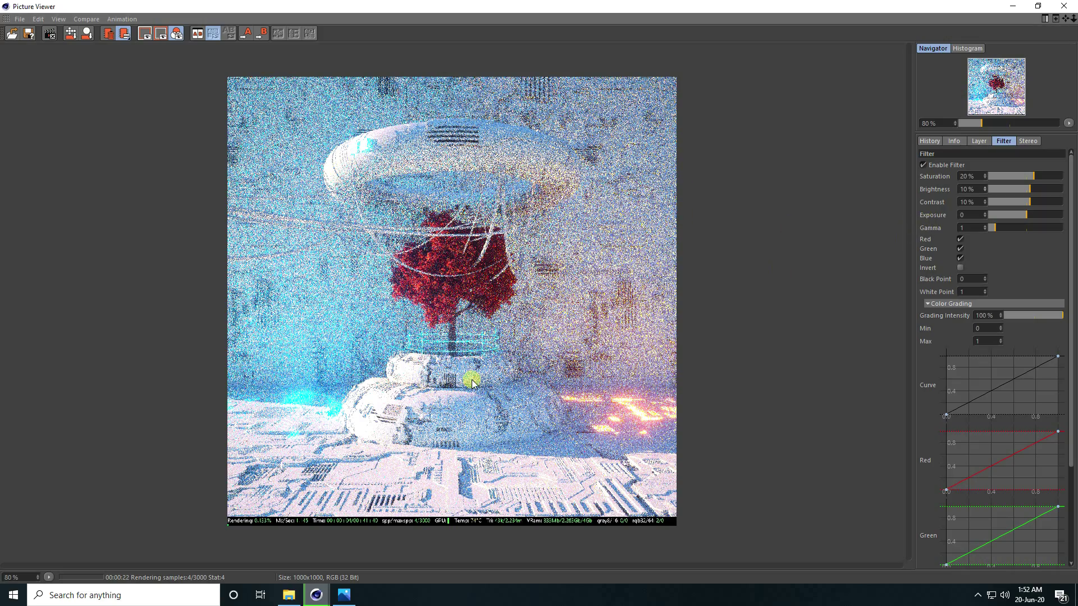
scroll(471, 382, up, 1)
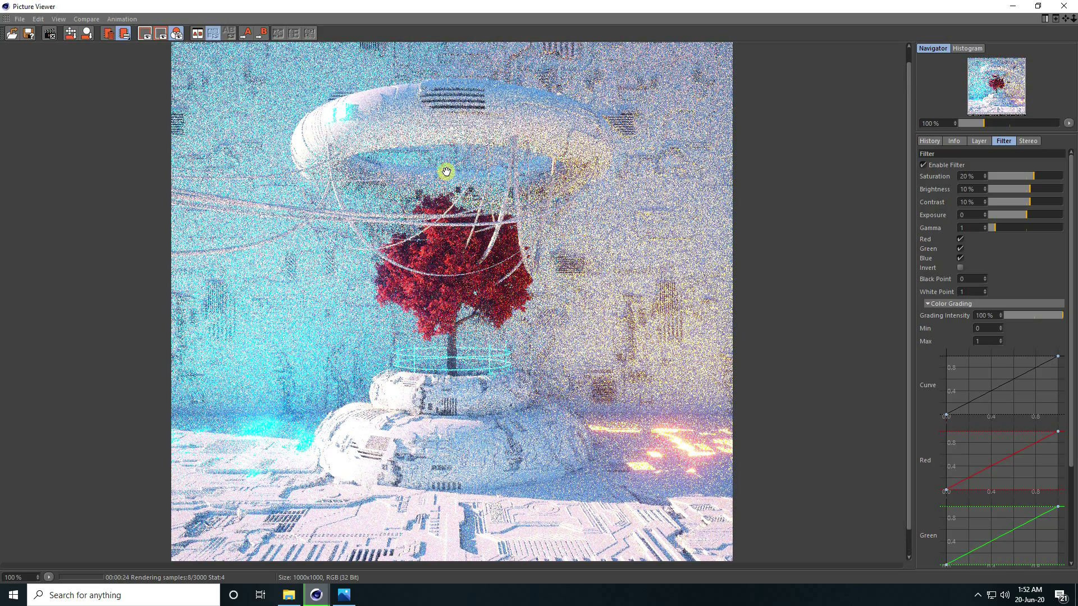